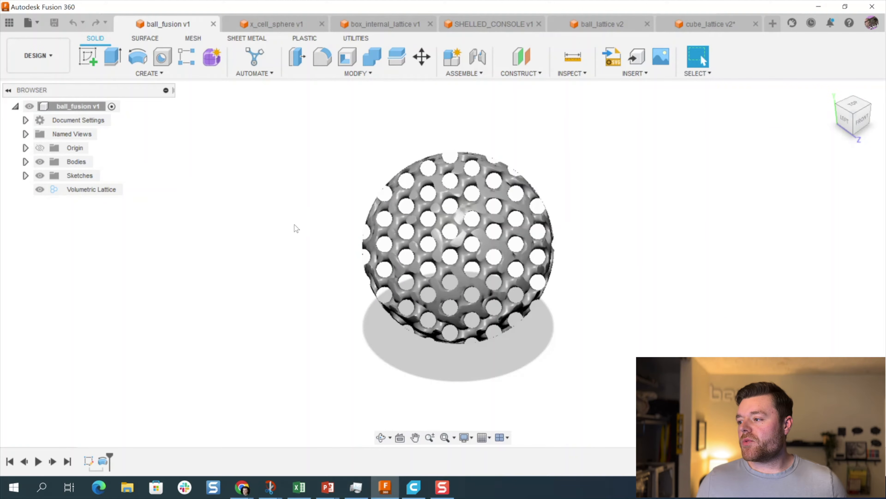
Step: Inspect the lattice sphere in ball_fusion from several angles and examine its Volumetric Lattice
{"action": "middle_click_drag", "start_coordinate": [337, 249], "coordinate": [590, 273], "text": "shift"}
{"action": "scroll", "coordinate": [593, 226], "scroll_direction": "up", "scroll_amount": 5}
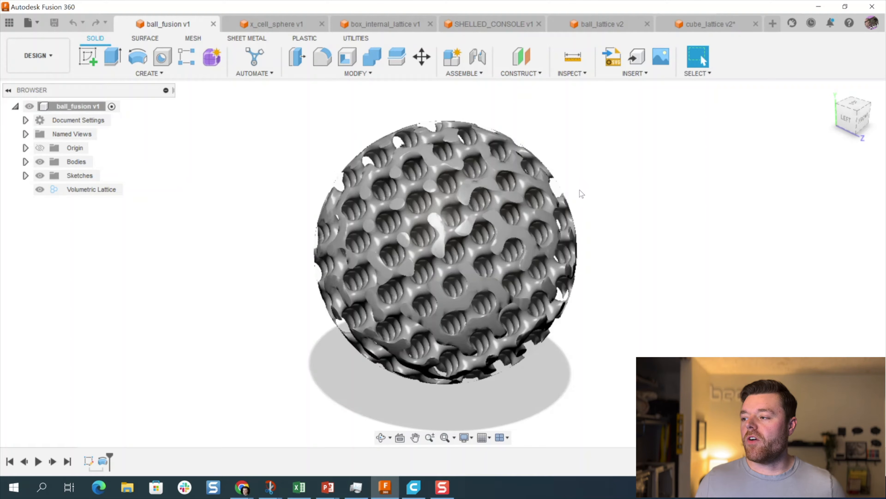
{"action": "middle_click_drag", "start_coordinate": [579, 190], "coordinate": [570, 205], "text": "shift"}
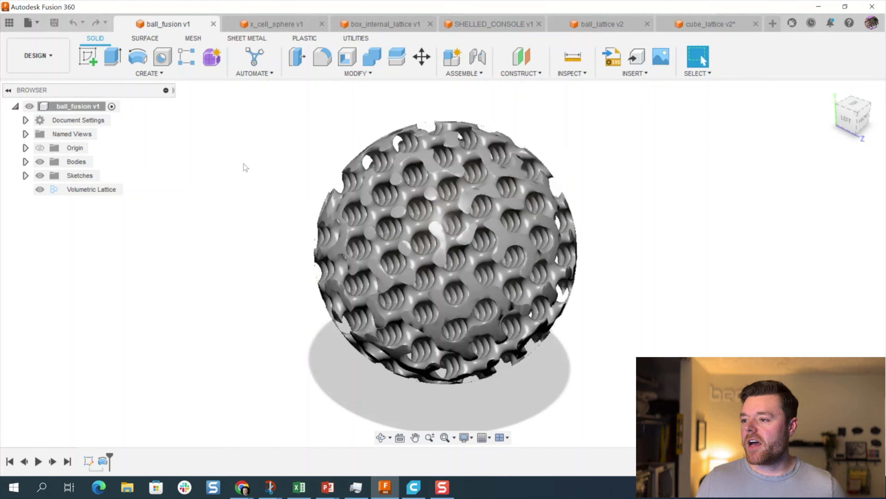
{"action": "right_click", "coordinate": [90, 190]}
{"action": "left_click", "coordinate": [142, 201]}
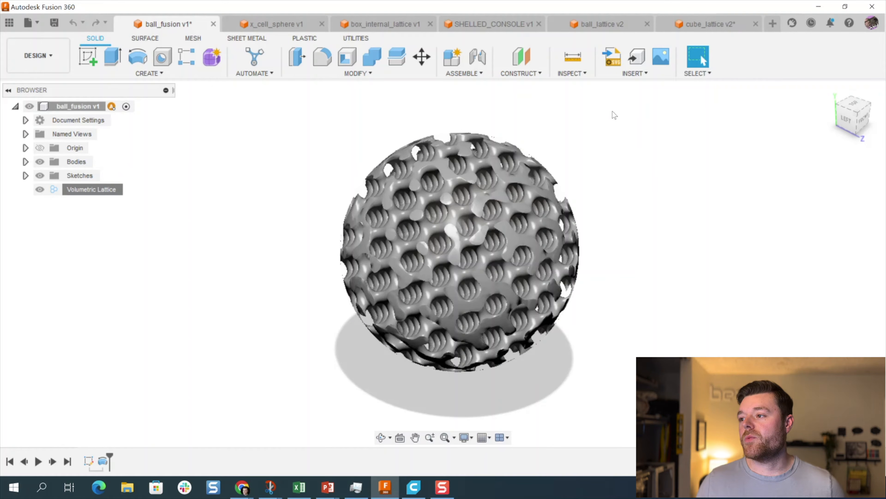
Step: Switch to the x_cell_sphere design and examine the crossed lattice of its half sphere from the side and above
{"action": "left_click", "coordinate": [283, 23]}
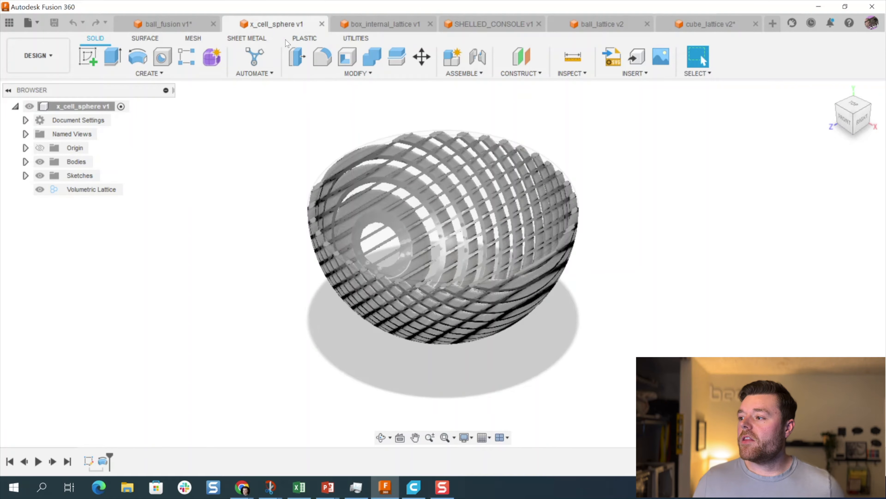
{"action": "middle_click_drag", "start_coordinate": [587, 242], "coordinate": [612, 213], "text": "shift"}
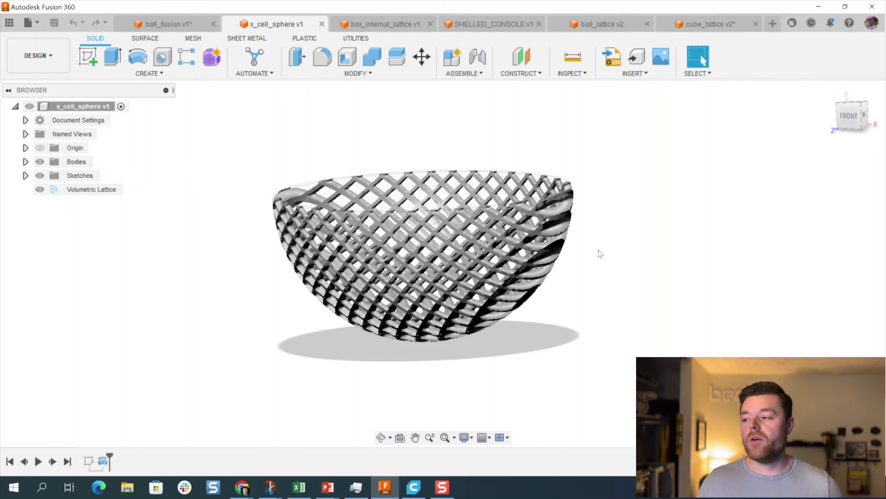
{"action": "mouse_move", "coordinate": [589, 259]}
{"action": "middle_mouse_down", "text": "shift"}
{"action": "mouse_move", "coordinate": [597, 267]}
{"action": "mouse_move", "coordinate": [589, 253]}
{"action": "middle_mouse_up", "text": "shift"}
{"action": "scroll", "coordinate": [455, 220], "scroll_direction": "up", "scroll_amount": 2}
{"action": "middle_click_drag", "start_coordinate": [450, 198], "coordinate": [447, 188], "text": "shift"}
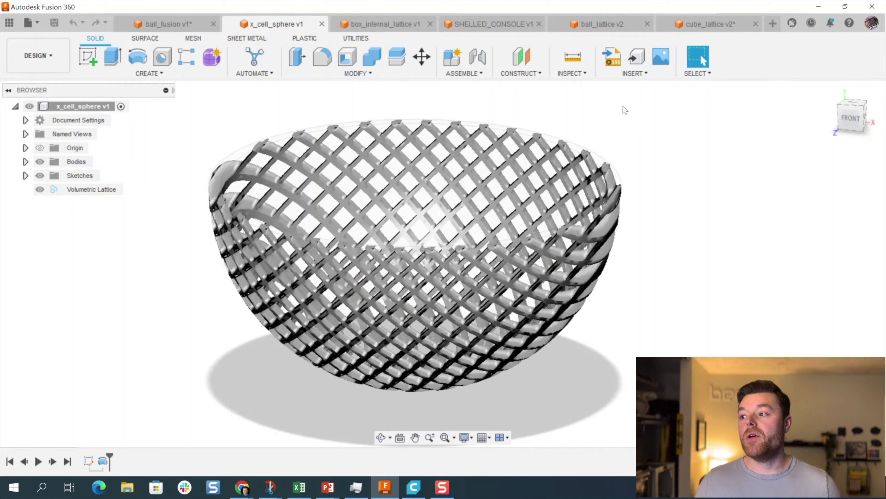
Step: Switch to the box_internal_lattice design and examine the internal lattice through the windows of the box
{"action": "left_click", "coordinate": [389, 23]}
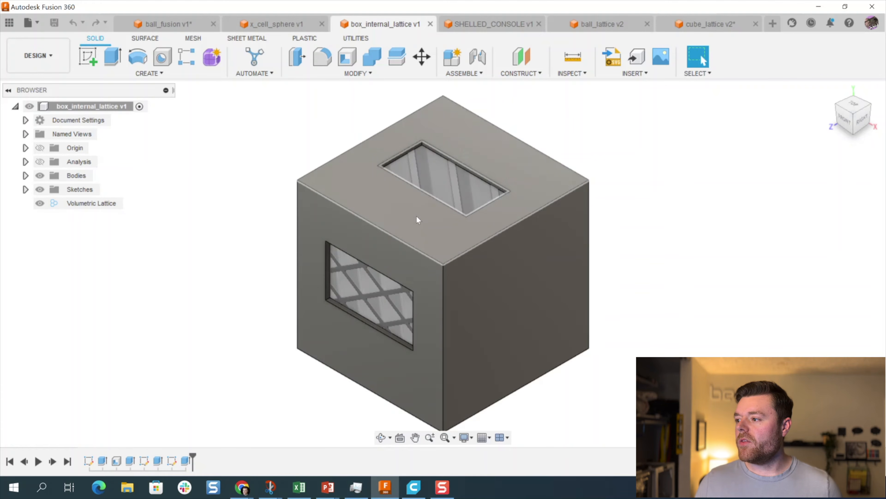
{"action": "middle_click_drag", "start_coordinate": [426, 259], "coordinate": [397, 243], "text": "shift"}
{"action": "scroll", "coordinate": [397, 243], "scroll_direction": "up", "scroll_amount": 1}
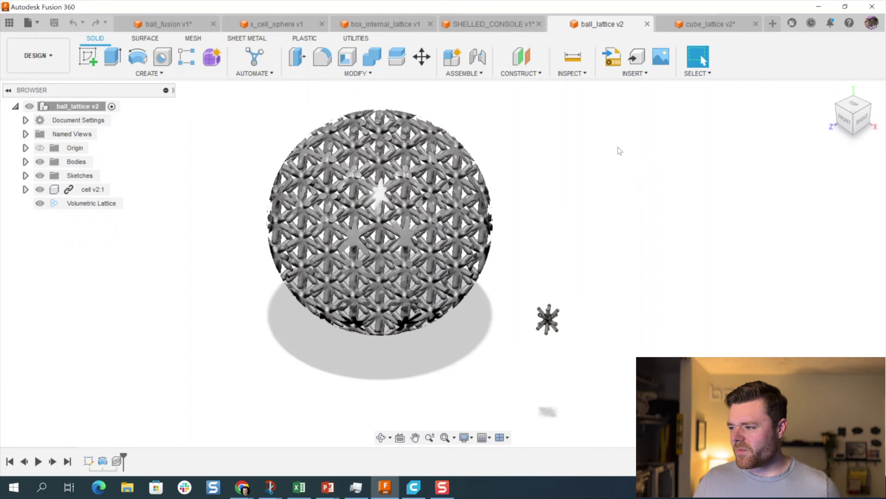
Step: Examine the ball_lattice sphere up close and compare it with the separate star-shaped cell component beside it
{"action": "middle_click_drag", "start_coordinate": [518, 243], "coordinate": [532, 259], "text": "shift"}
{"action": "scroll", "coordinate": [369, 190], "scroll_direction": "up", "scroll_amount": 3}
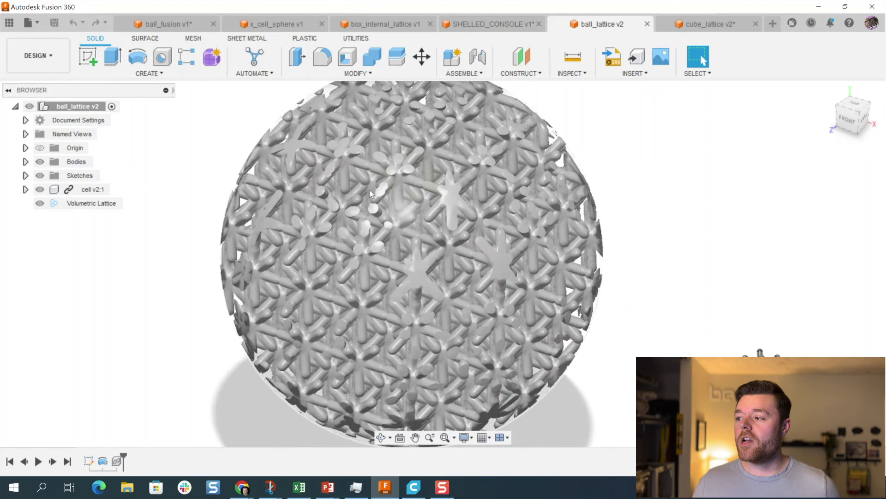
{"action": "middle_click_drag", "start_coordinate": [394, 210], "coordinate": [385, 174], "text": "shift"}
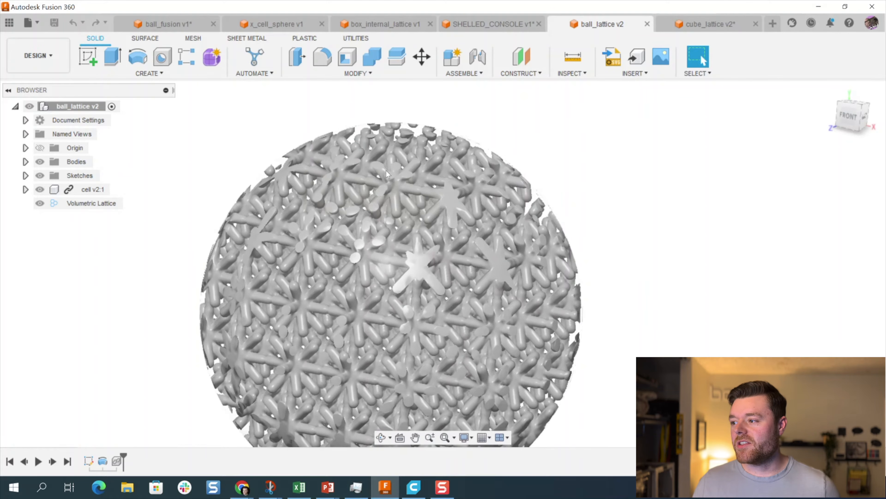
{"action": "scroll", "coordinate": [376, 180], "scroll_direction": "down", "scroll_amount": 3}
{"action": "scroll", "coordinate": [660, 315], "scroll_direction": "up", "scroll_amount": 5}
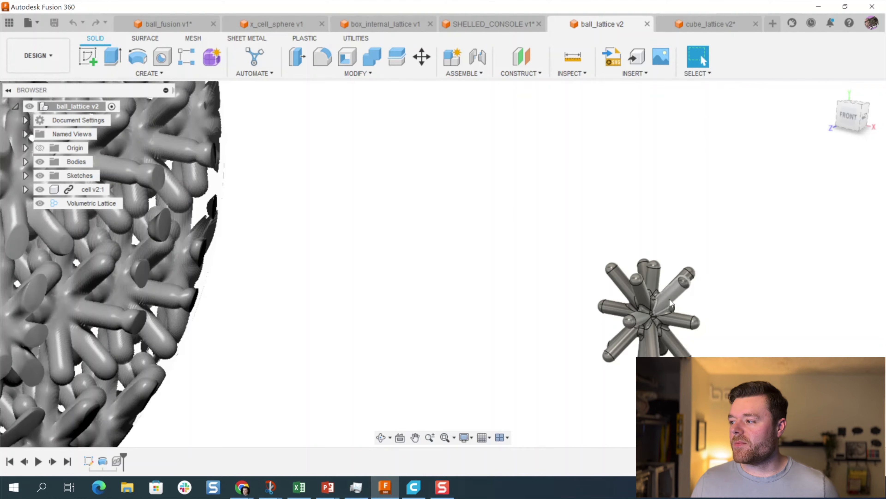
{"action": "scroll", "coordinate": [545, 275], "scroll_direction": "down", "scroll_amount": 4}
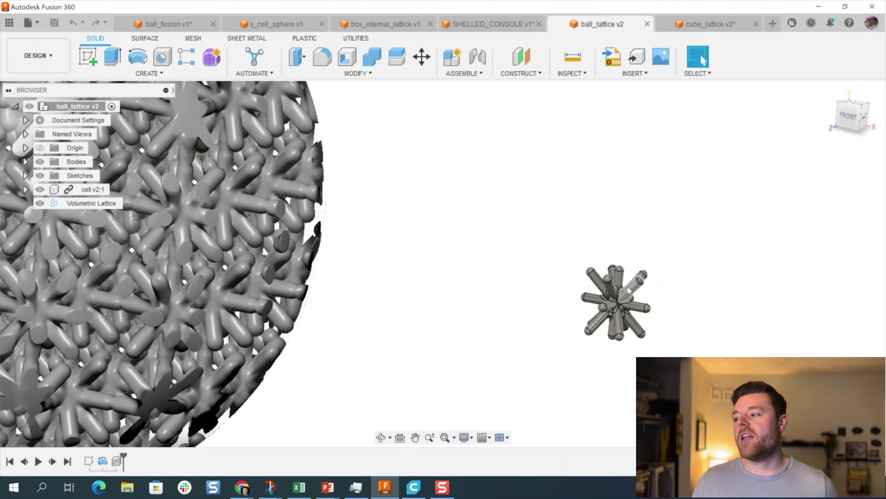
{"action": "scroll", "coordinate": [627, 292], "scroll_direction": "up", "scroll_amount": 3}
{"action": "scroll", "coordinate": [667, 297], "scroll_direction": "down", "scroll_amount": 3}
{"action": "scroll", "coordinate": [670, 299], "scroll_direction": "up", "scroll_amount": 2}
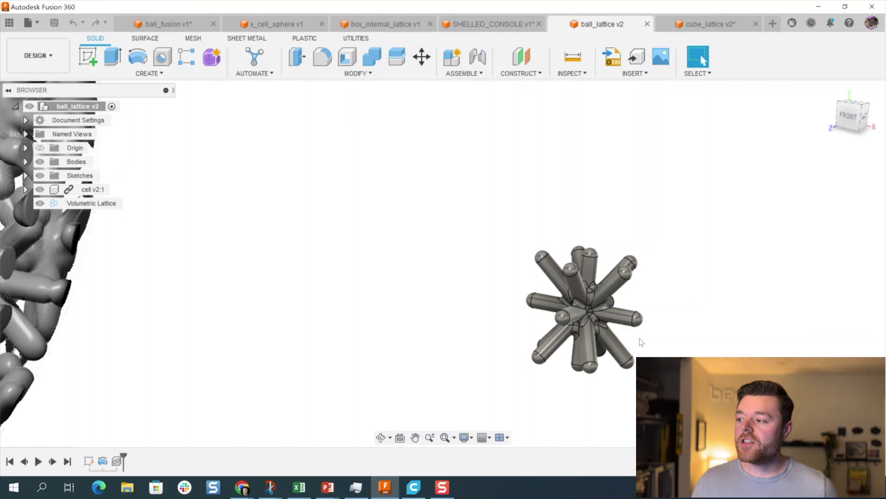
{"action": "scroll", "coordinate": [609, 334], "scroll_direction": "down", "scroll_amount": 5}
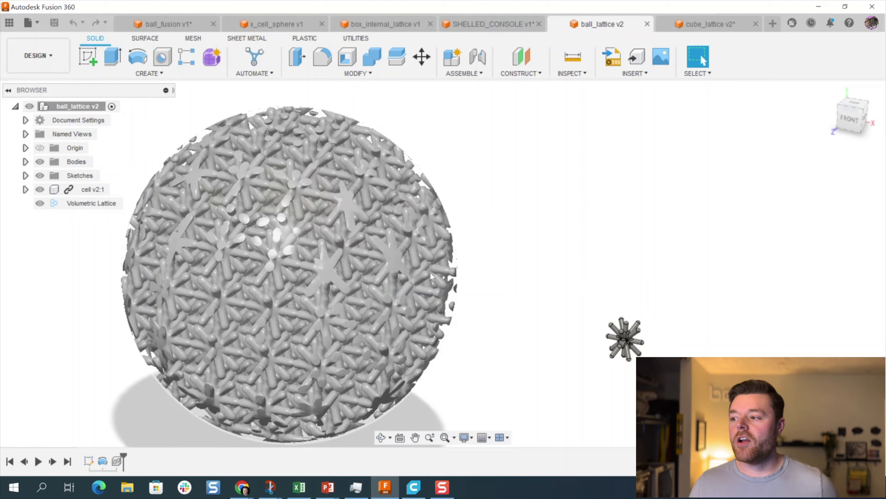
{"action": "middle_click_drag", "start_coordinate": [251, 188], "coordinate": [377, 227], "text": "shift"}
{"action": "middle_click_drag", "start_coordinate": [515, 164], "coordinate": [357, 268], "text": "shift"}
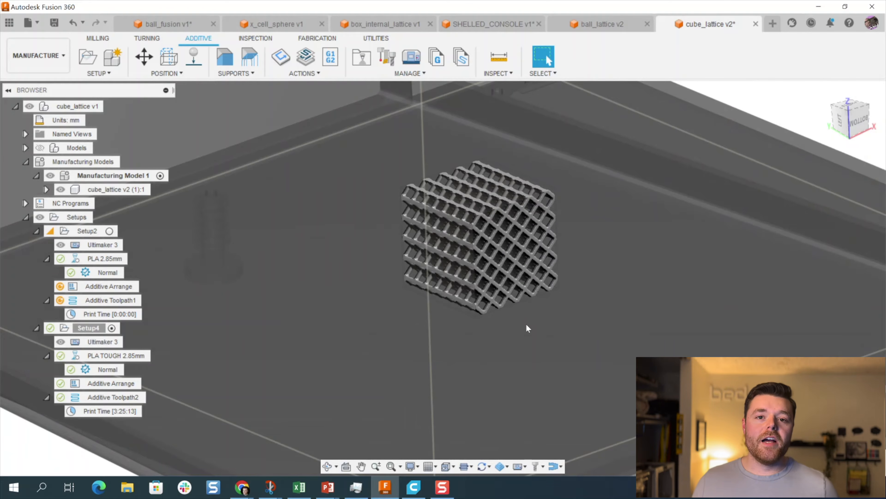
Step: Inspect the lattice cube on the printer build plate in the cube_lattice additive setup
{"action": "scroll", "coordinate": [526, 324], "scroll_direction": "down", "scroll_amount": 2}
{"action": "scroll", "coordinate": [496, 307], "scroll_direction": "up", "scroll_amount": 3}
{"action": "scroll", "coordinate": [439, 297], "scroll_direction": "down", "scroll_amount": 2}
{"action": "mouse_move", "coordinate": [405, 291]}
{"action": "middle_mouse_down", "text": "shift"}
{"action": "mouse_move", "coordinate": [388, 289]}
{"action": "mouse_move", "coordinate": [395, 286]}
{"action": "middle_mouse_up", "text": "shift"}
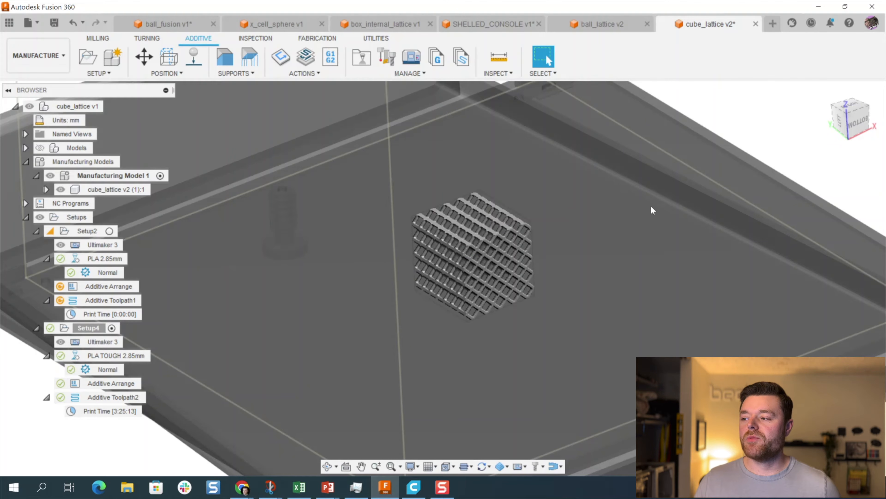
{"action": "middle_click_drag", "start_coordinate": [530, 243], "coordinate": [547, 244], "text": "shift"}
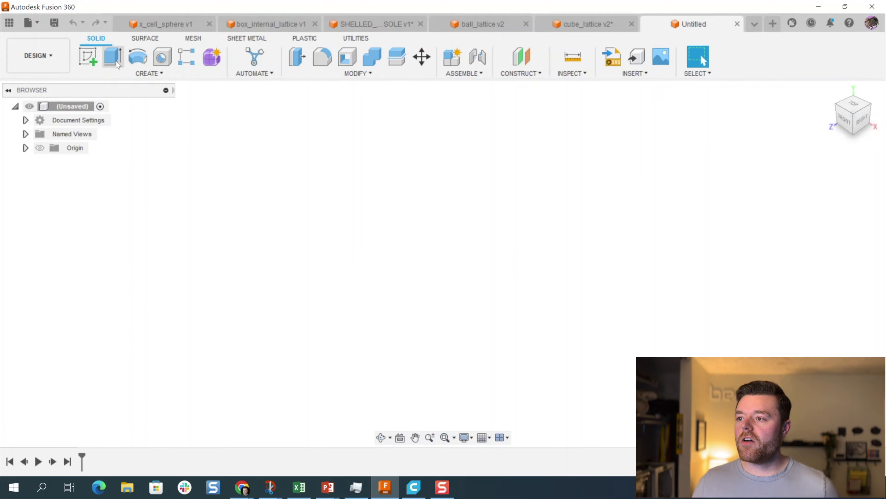
Step: Start a sketch on the YZ plane and draw a circle about 116 mm in diameter centred on the origin
{"action": "left_click", "coordinate": [91, 57]}
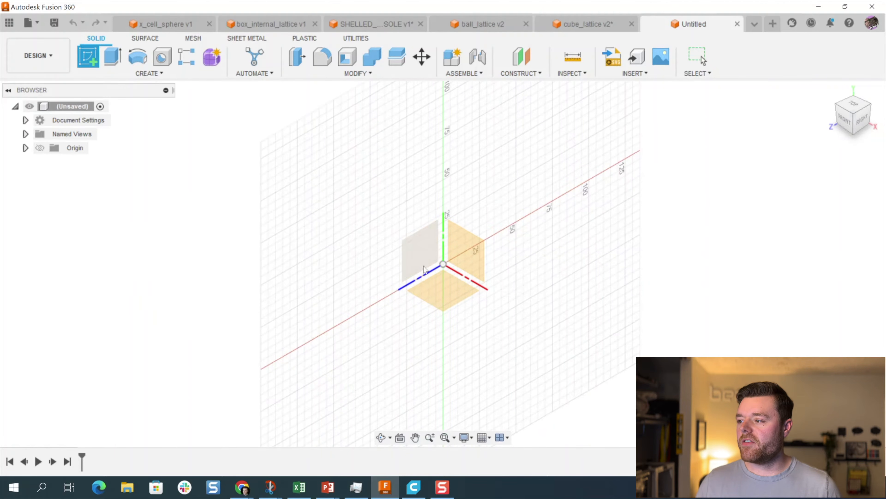
{"action": "left_click", "coordinate": [422, 247]}
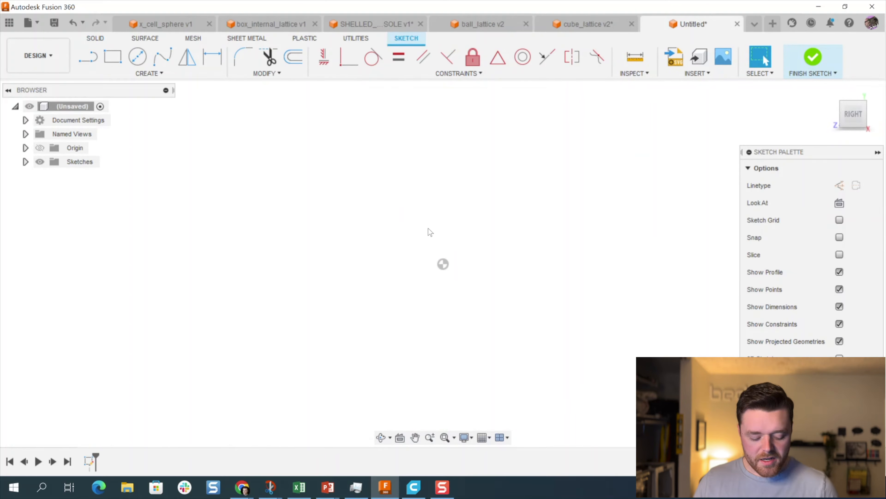
{"action": "key", "text": "c"}
{"action": "left_click", "coordinate": [443, 264]}
{"action": "left_click", "coordinate": [544, 201]}
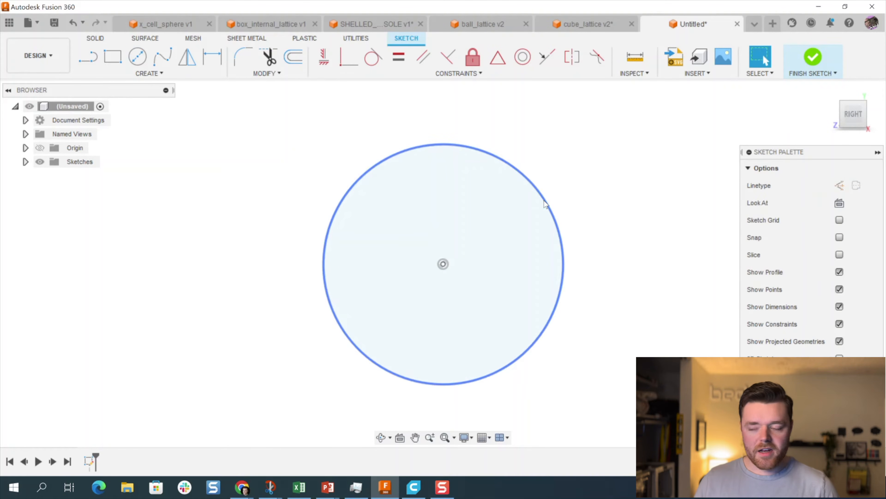
Step: Dimension the circle's diameter to 100 mm
{"action": "key", "text": "d"}
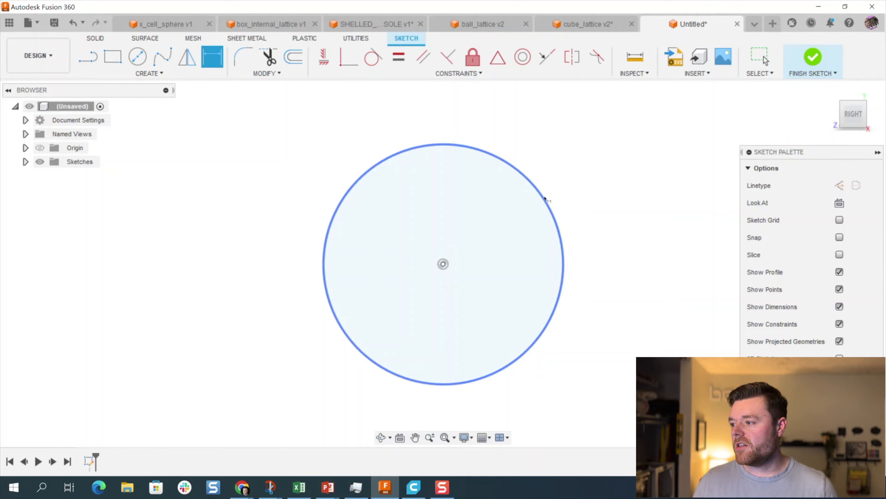
{"action": "left_click", "coordinate": [544, 198]}
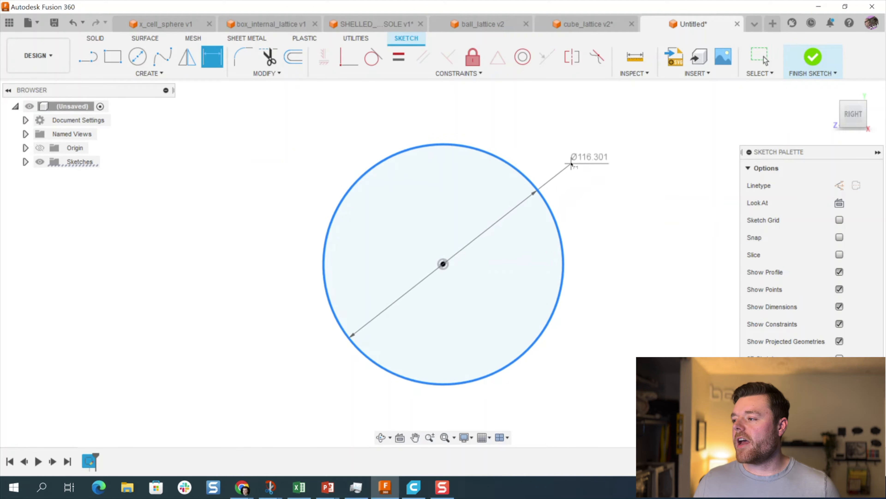
{"action": "left_click", "coordinate": [572, 161]}
{"action": "type", "text": "100"}
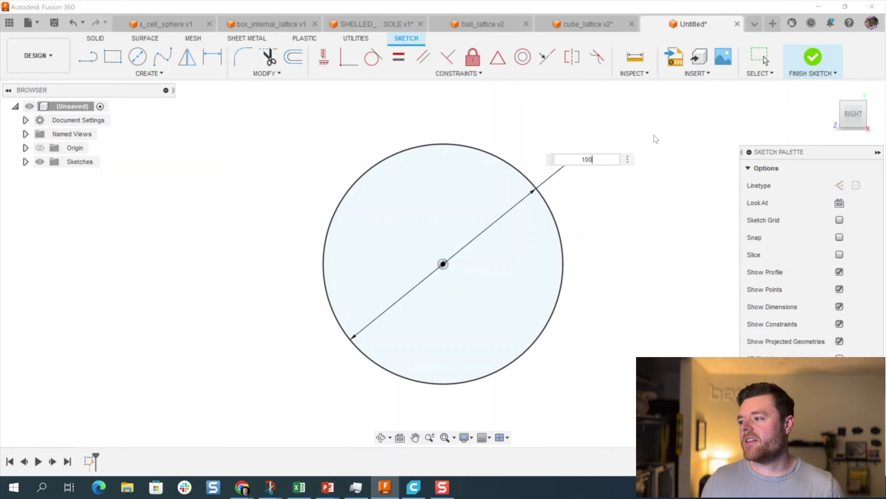
{"action": "key", "text": "Return"}
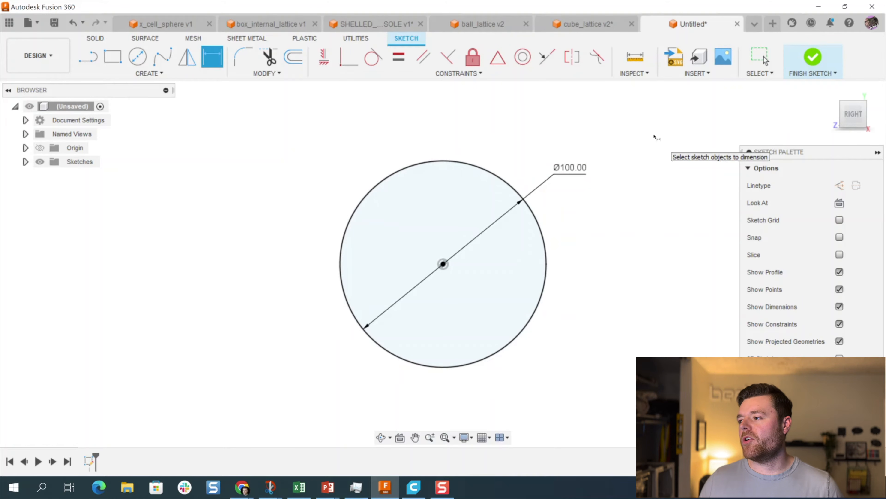
{"action": "key", "text": "Escape"}
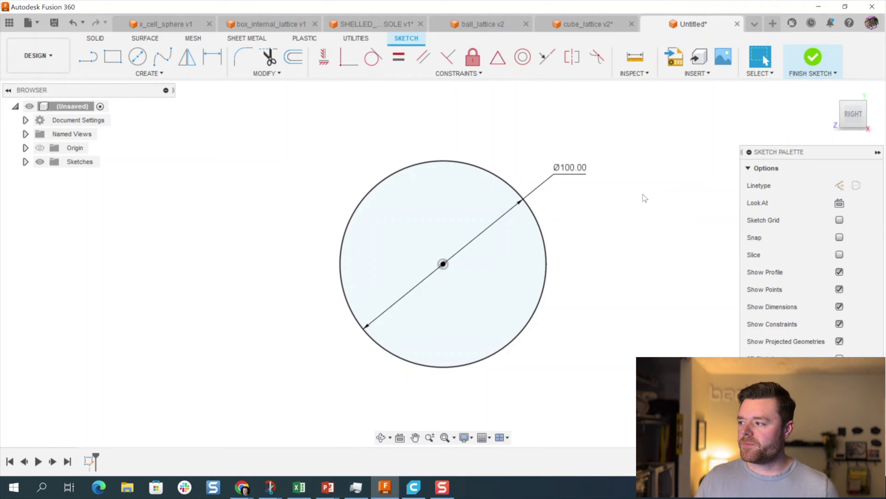
Step: Draw a vertical line through the circle's centre from its top to its bottom and finish the sketch
{"action": "left_click", "coordinate": [92, 58]}
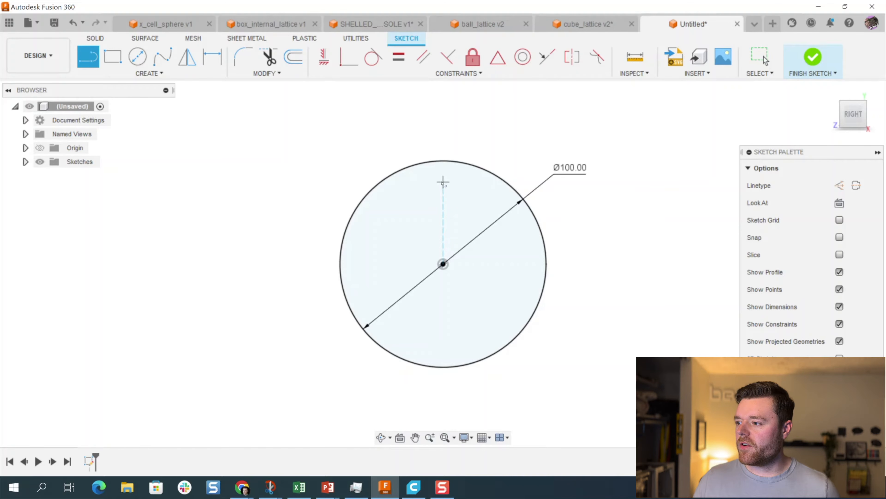
{"action": "left_click", "coordinate": [443, 161]}
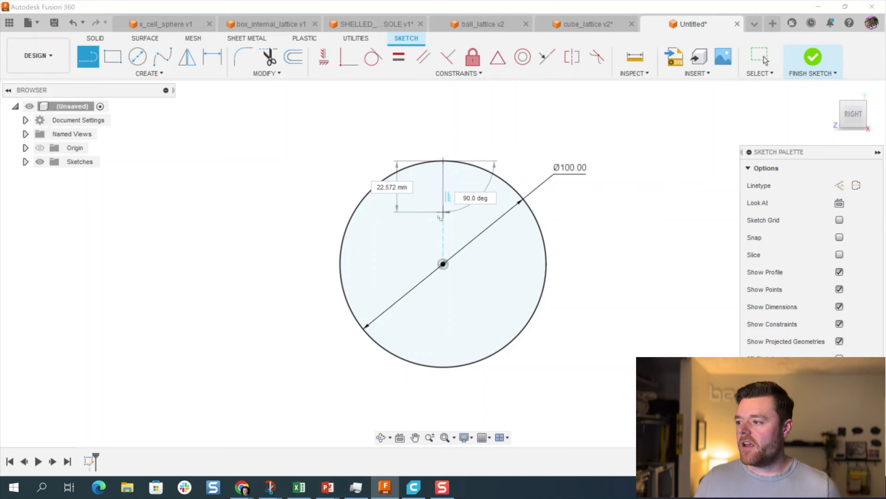
{"action": "left_click", "coordinate": [443, 367]}
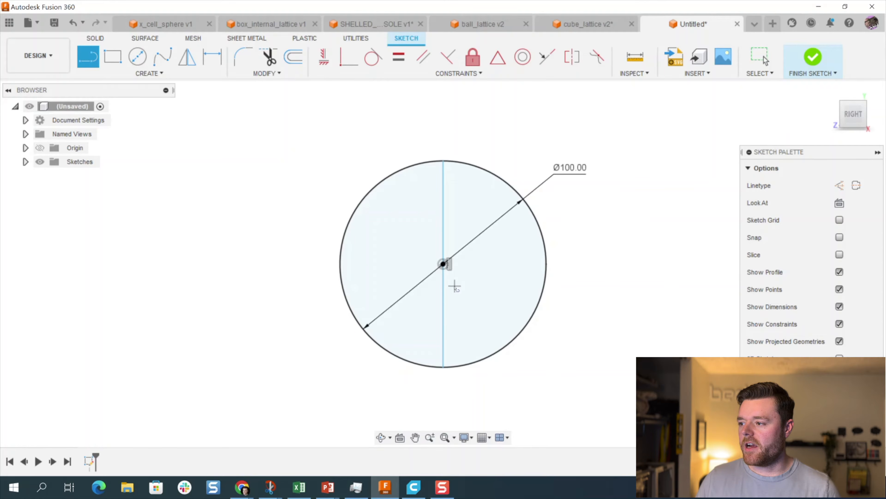
{"action": "key", "text": "Escape"}
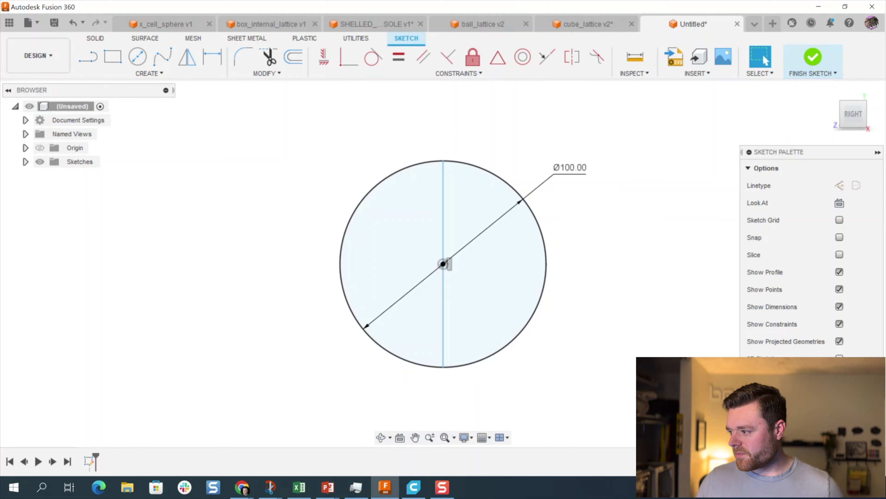
{"action": "left_click", "coordinate": [813, 57]}
Step: Revolve one half-circle profile 360 degrees around the vertical centre line as a new body
{"action": "mouse_move", "coordinate": [530, 290]}
{"action": "middle_mouse_down", "text": "shift"}
{"action": "mouse_move", "coordinate": [412, 233]}
{"action": "mouse_move", "coordinate": [469, 254]}
{"action": "middle_mouse_up", "text": "shift"}
{"action": "left_click", "coordinate": [475, 234]}
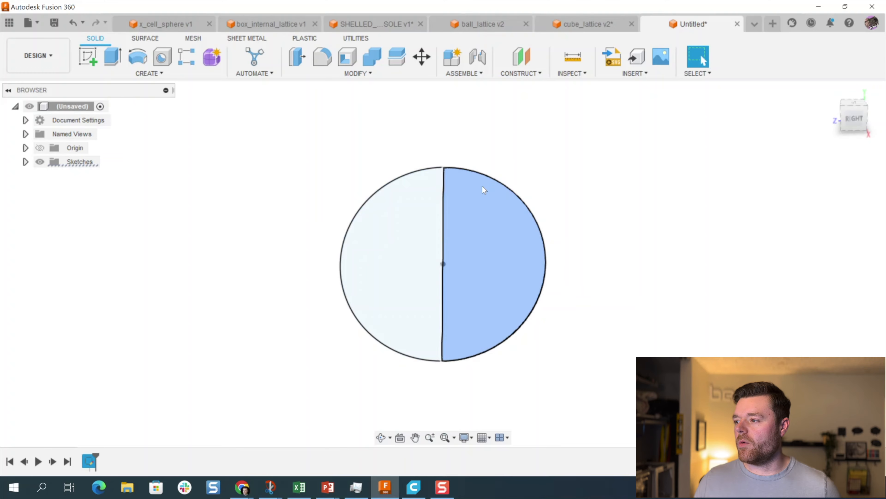
{"action": "middle_click_drag", "start_coordinate": [377, 152], "coordinate": [290, 106], "text": "shift"}
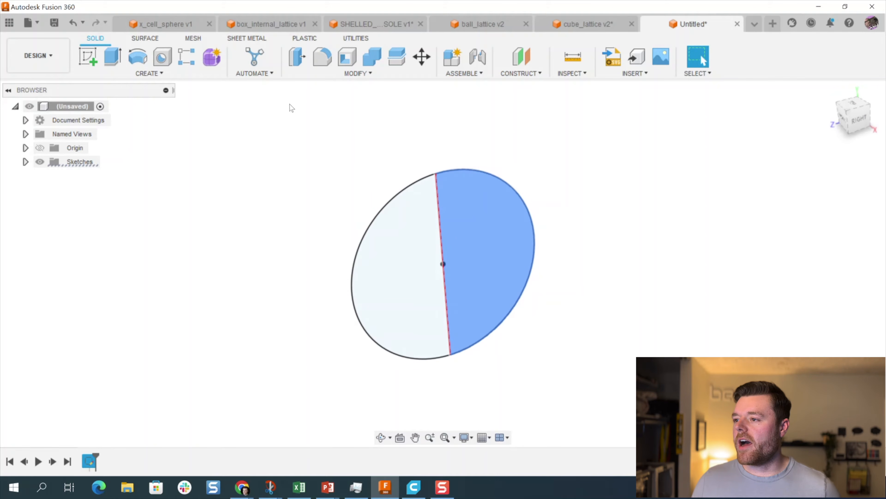
{"action": "left_click", "coordinate": [139, 61]}
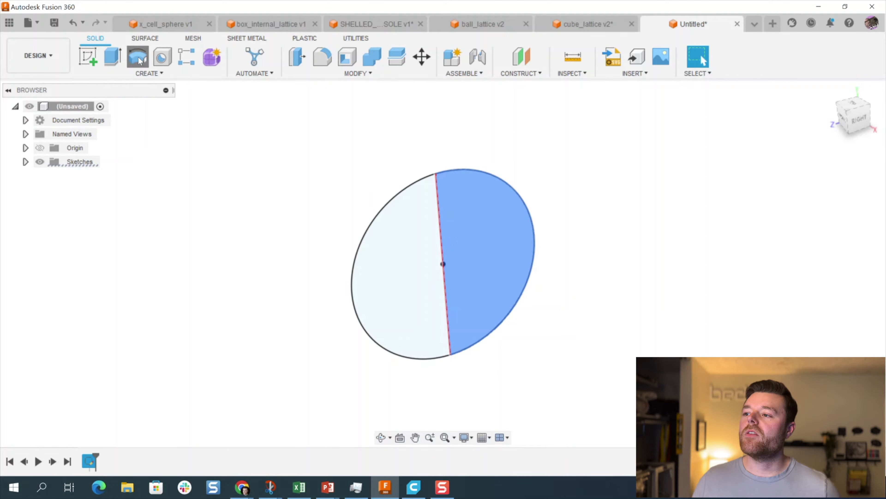
{"action": "left_click", "coordinate": [440, 190]}
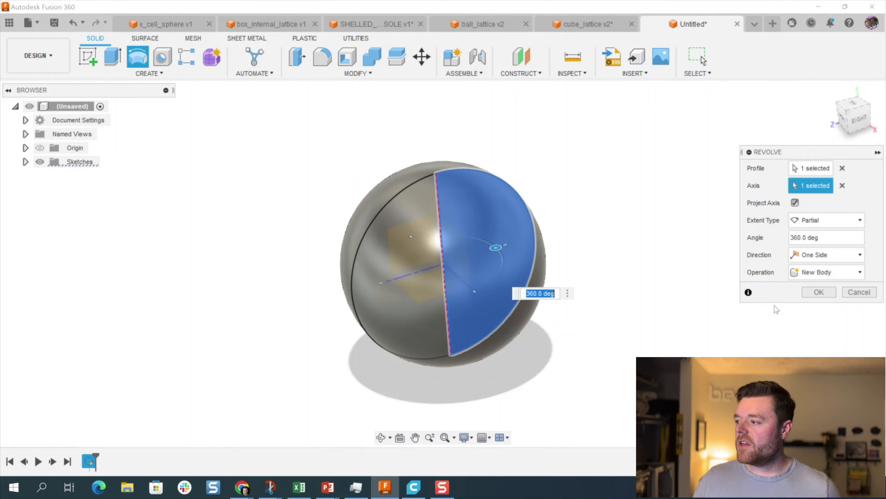
{"action": "left_click", "coordinate": [821, 292]}
Step: Create a volumetric lattice on the solid sphere body with the Gyroid cell shape
{"action": "middle_click_drag", "start_coordinate": [682, 267], "coordinate": [604, 244], "text": "shift"}
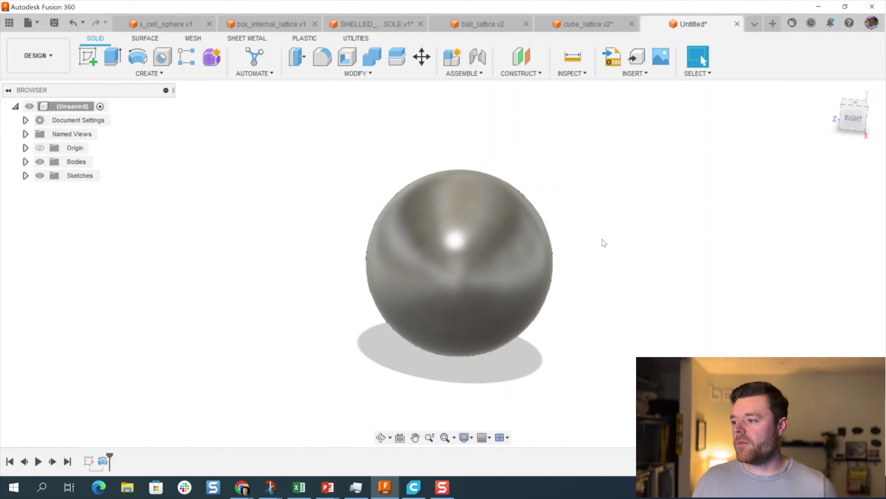
{"action": "left_click", "coordinate": [359, 73]}
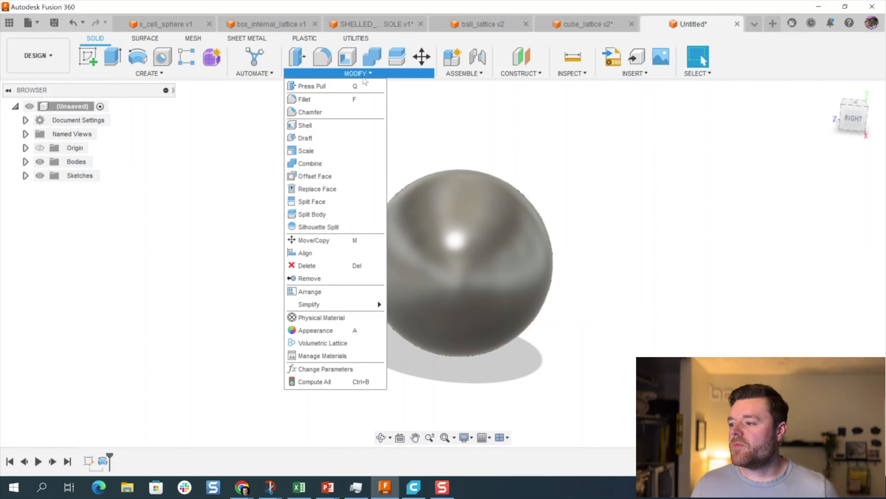
{"action": "left_click", "coordinate": [325, 344]}
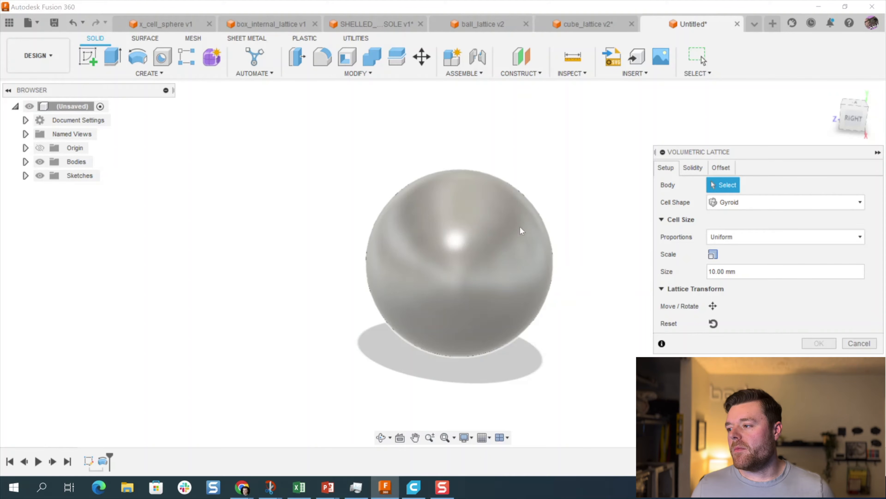
{"action": "left_click", "coordinate": [25, 162]}
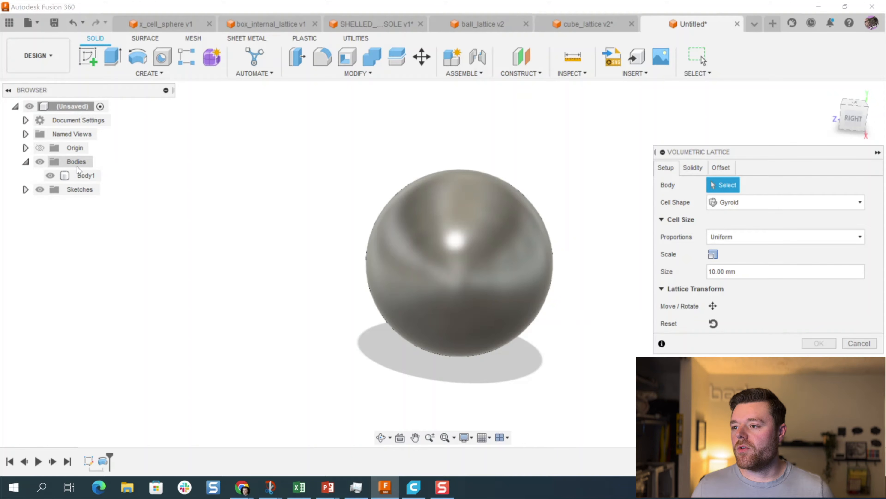
{"action": "left_click", "coordinate": [84, 176]}
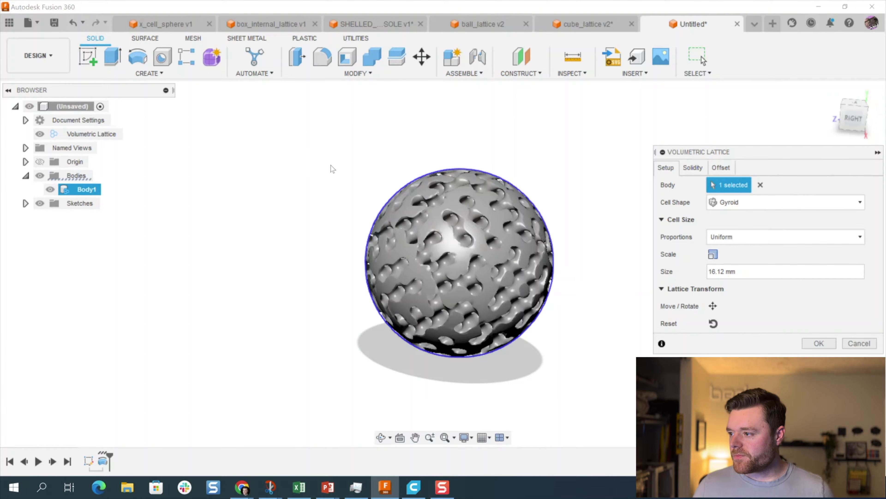
{"action": "middle_click_drag", "start_coordinate": [499, 117], "coordinate": [514, 130], "text": "shift"}
{"action": "scroll", "coordinate": [490, 227], "scroll_direction": "up", "scroll_amount": 3}
{"action": "middle_click_drag", "start_coordinate": [490, 227], "coordinate": [490, 284], "text": "shift"}
{"action": "scroll", "coordinate": [416, 177], "scroll_direction": "down", "scroll_amount": 3}
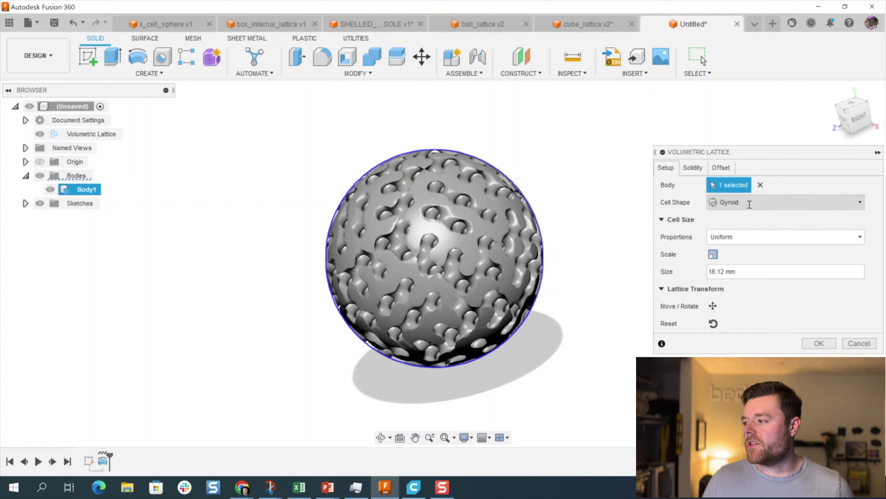
Step: Try the Cross, 2.5D X-Cell and Schwarz P cell shapes on the sphere's lattice
{"action": "left_click", "coordinate": [750, 203]}
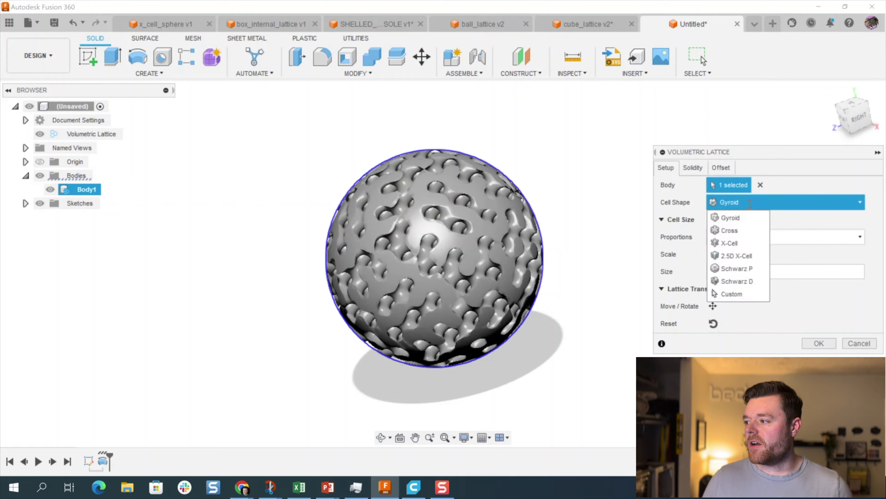
{"action": "left_click", "coordinate": [743, 229]}
{"action": "left_click", "coordinate": [734, 202]}
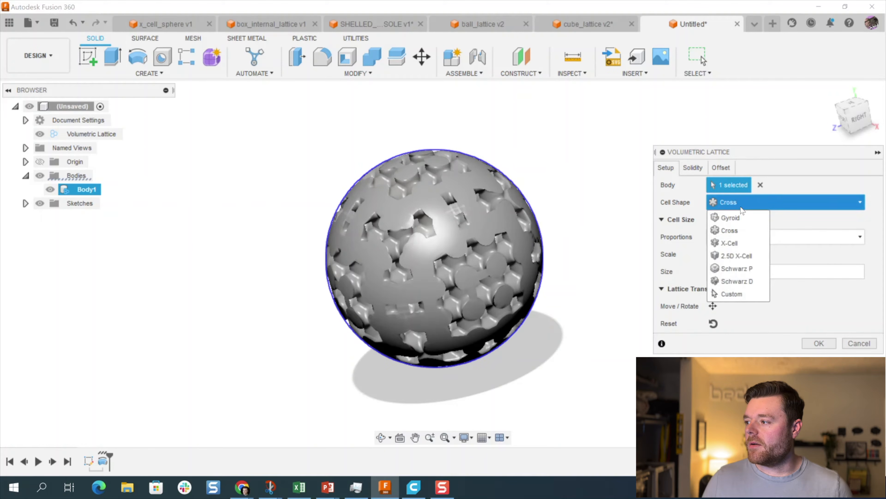
{"action": "left_click", "coordinate": [743, 256]}
{"action": "middle_click_drag", "start_coordinate": [491, 238], "coordinate": [451, 240], "text": "shift"}
{"action": "scroll", "coordinate": [446, 241], "scroll_direction": "up", "scroll_amount": 2}
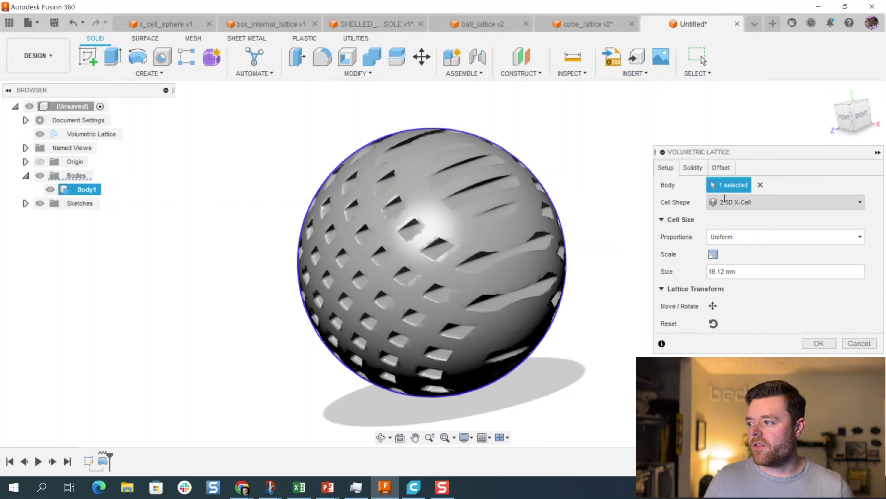
{"action": "left_click", "coordinate": [731, 202]}
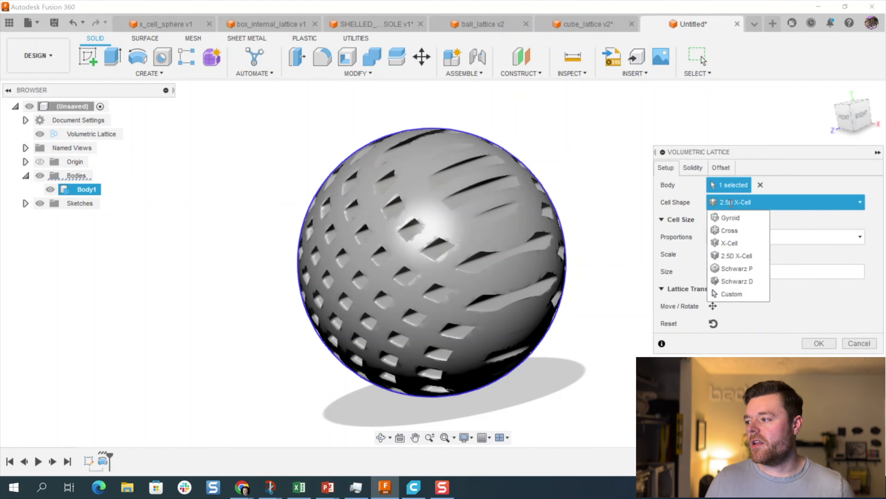
{"action": "left_click", "coordinate": [738, 272]}
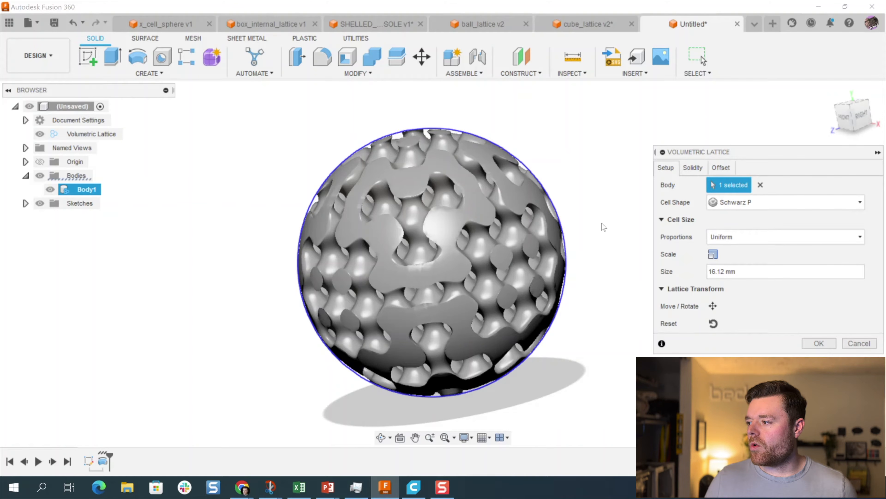
Step: Set the lattice's cell shape to Schwarz D and keep the cell proportions Uniform
{"action": "left_click", "coordinate": [761, 202]}
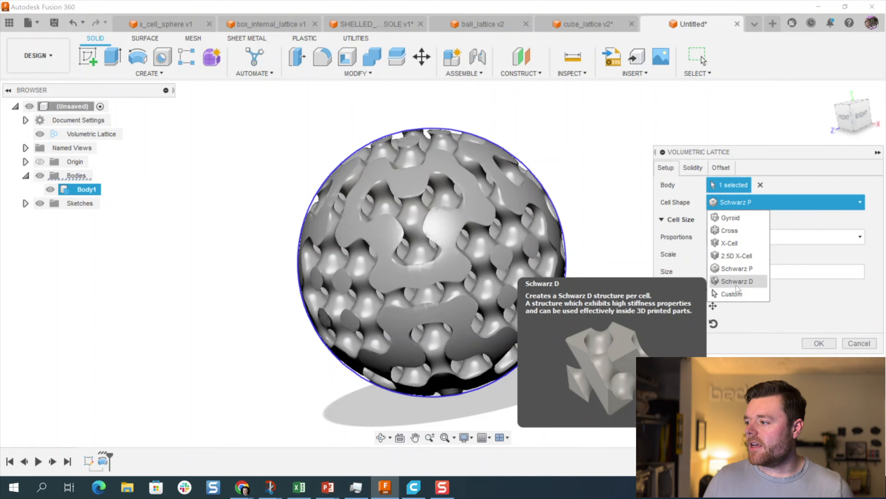
{"action": "left_click", "coordinate": [736, 285]}
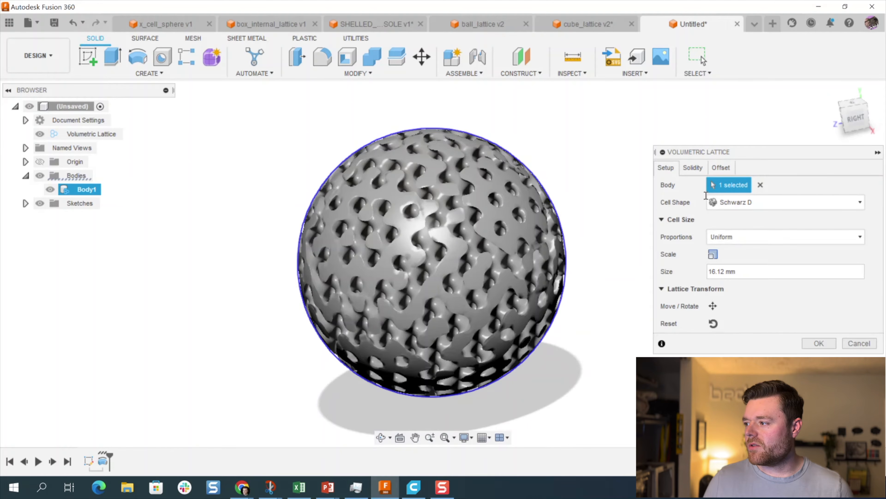
{"action": "left_click", "coordinate": [729, 201]}
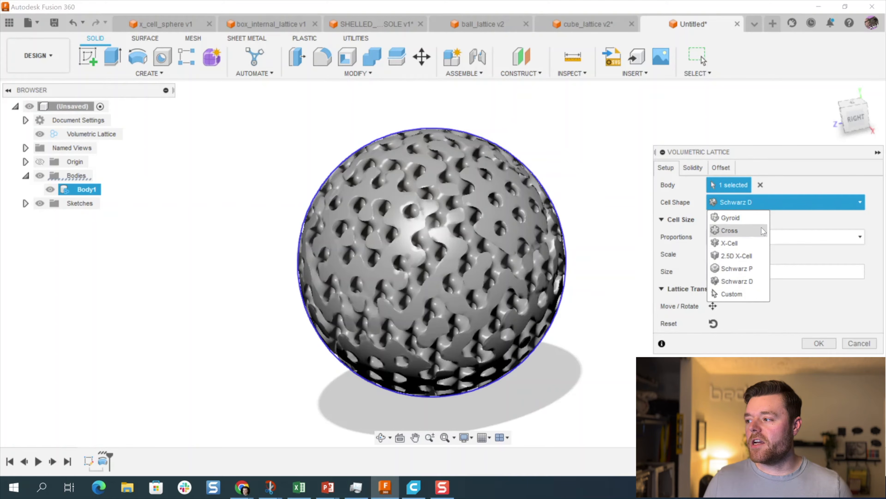
{"action": "left_click", "coordinate": [815, 220]}
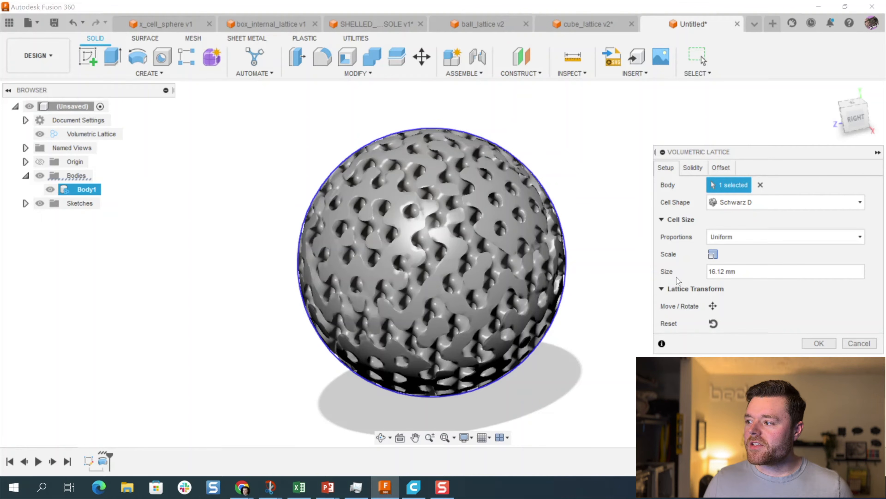
{"action": "left_click", "coordinate": [734, 202]}
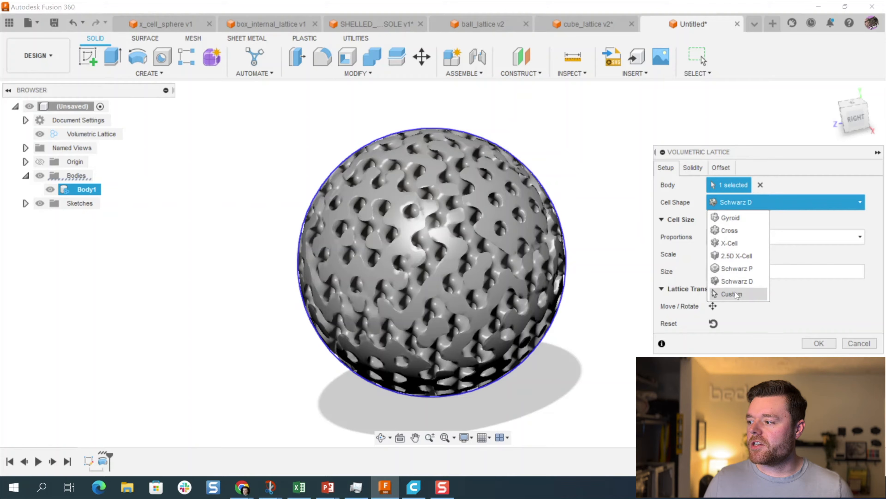
{"action": "left_click", "coordinate": [682, 204]}
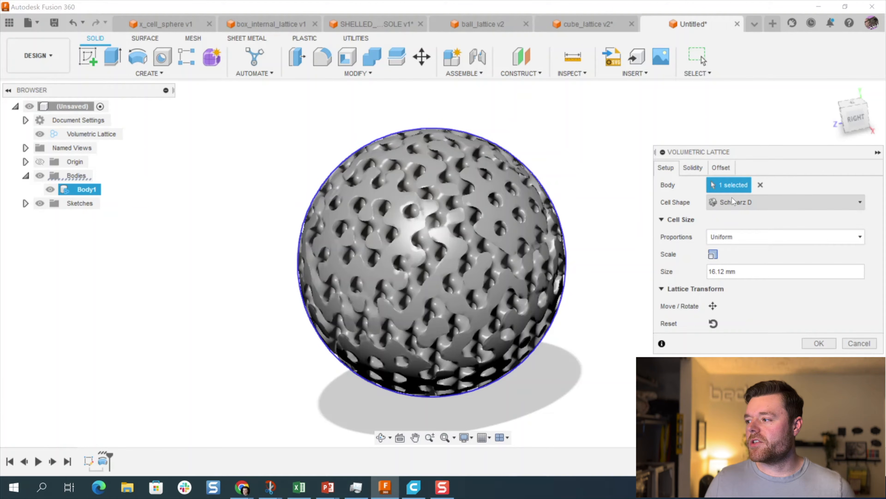
{"action": "left_click", "coordinate": [768, 206]}
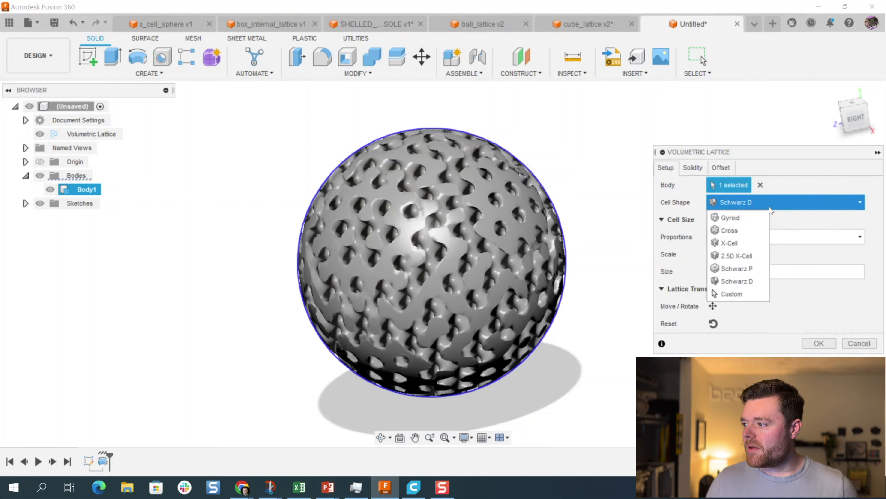
{"action": "left_click", "coordinate": [792, 216]}
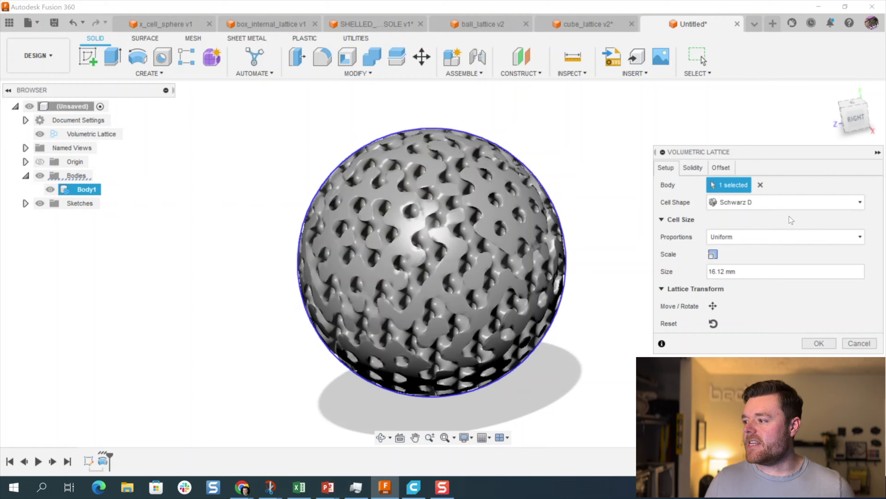
{"action": "left_click", "coordinate": [740, 237]}
{"action": "left_click", "coordinate": [741, 238]}
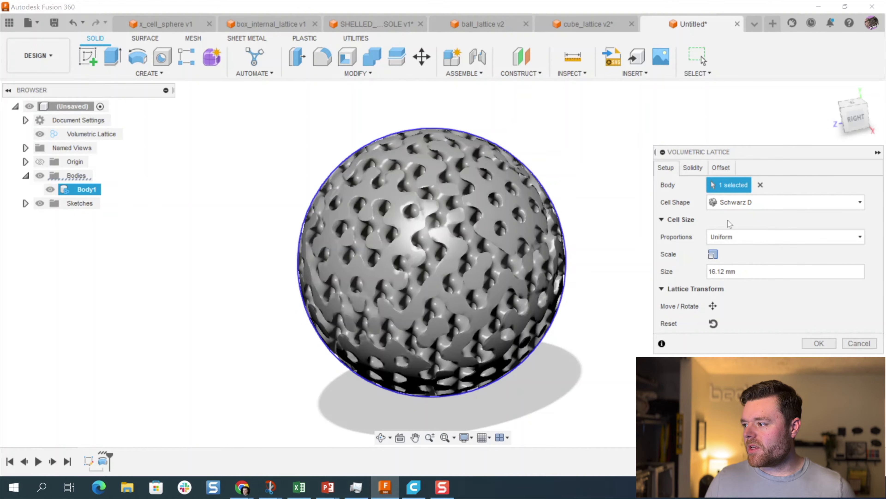
Step: Lower the lattice's uniform solidity to 0.24 for a look at the structure, and settle on 0.33
{"action": "left_click", "coordinate": [691, 169]}
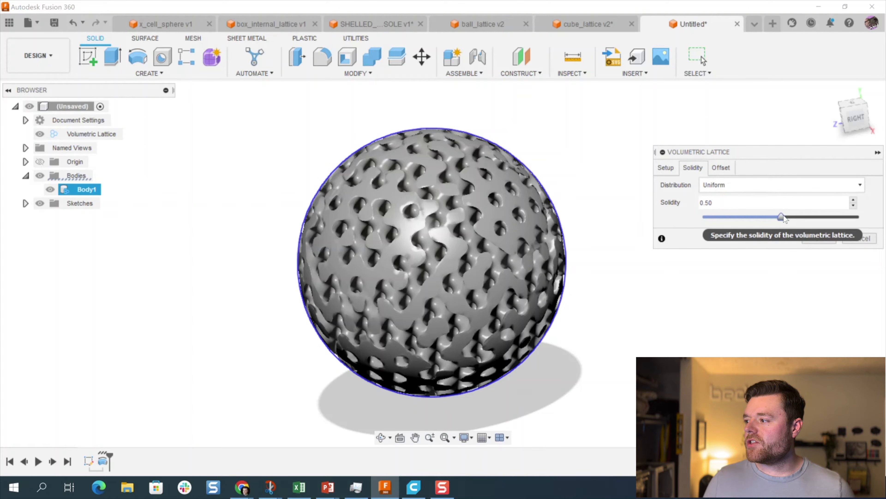
{"action": "left_click_drag", "start_coordinate": [780, 216], "coordinate": [740, 217]}
{"action": "middle_click_drag", "start_coordinate": [537, 195], "coordinate": [508, 143], "text": "shift"}
{"action": "scroll", "coordinate": [498, 206], "scroll_direction": "up", "scroll_amount": 4}
{"action": "scroll", "coordinate": [504, 185], "scroll_direction": "down", "scroll_amount": 3}
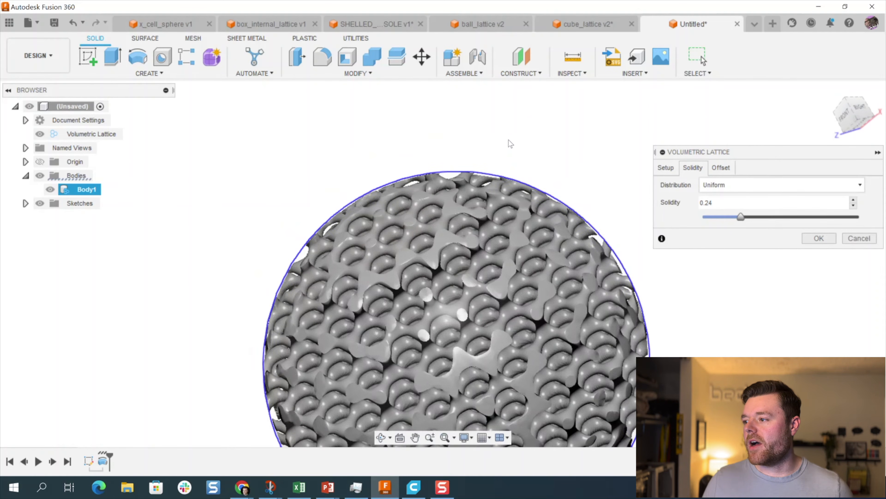
{"action": "scroll", "coordinate": [509, 143], "scroll_direction": "down", "scroll_amount": 2}
{"action": "mouse_move", "coordinate": [741, 217]}
{"action": "left_mouse_down"}
{"action": "mouse_move", "coordinate": [716, 218]}
{"action": "mouse_move", "coordinate": [875, 217]}
{"action": "mouse_move", "coordinate": [726, 218]}
{"action": "mouse_move", "coordinate": [745, 227]}
{"action": "left_mouse_up"}
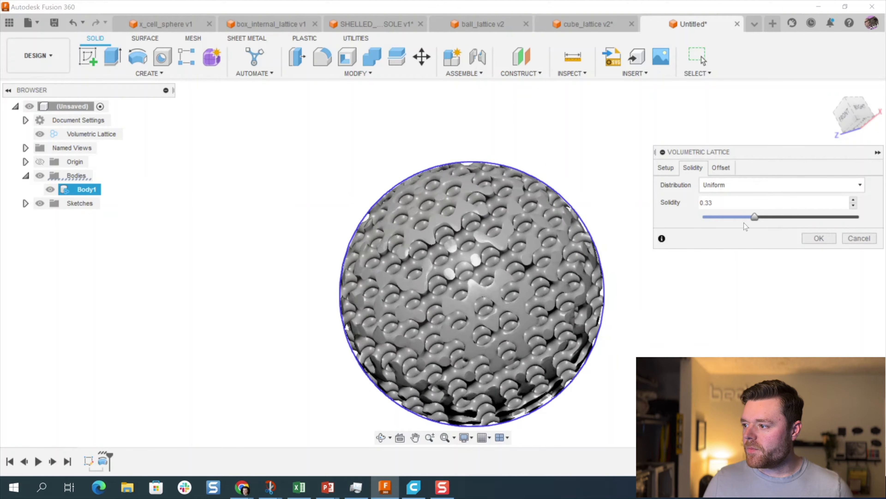
Step: Shift the lattice pattern freehand along the Z axis and rotate it about the X axis within the sphere
{"action": "left_click", "coordinate": [723, 171]}
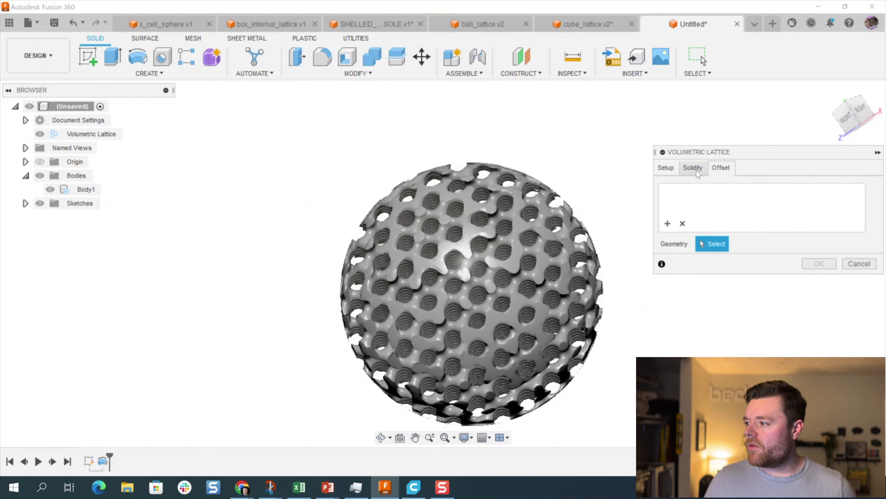
{"action": "left_click", "coordinate": [666, 168]}
{"action": "left_click", "coordinate": [713, 306]}
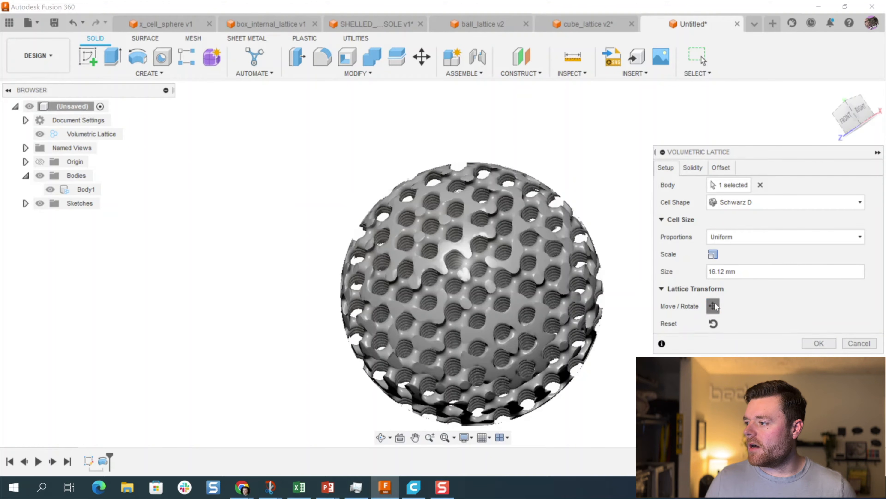
{"action": "scroll", "coordinate": [405, 226], "scroll_direction": "down", "scroll_amount": 2}
{"action": "middle_click_drag", "start_coordinate": [570, 241], "coordinate": [526, 303], "text": "shift"}
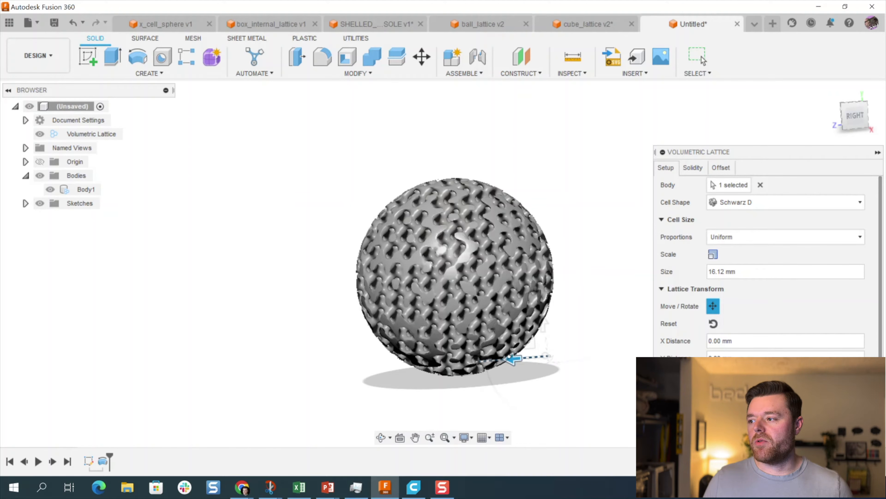
{"action": "left_click_drag", "start_coordinate": [511, 356], "coordinate": [495, 358]}
{"action": "scroll", "coordinate": [536, 224], "scroll_direction": "up", "scroll_amount": 3}
{"action": "middle_click_drag", "start_coordinate": [535, 224], "coordinate": [558, 287], "text": "shift"}
{"action": "scroll", "coordinate": [558, 287], "scroll_direction": "down", "scroll_amount": 1}
{"action": "scroll", "coordinate": [558, 244], "scroll_direction": "down", "scroll_amount": 2}
{"action": "scroll", "coordinate": [516, 318], "scroll_direction": "up", "scroll_amount": 3}
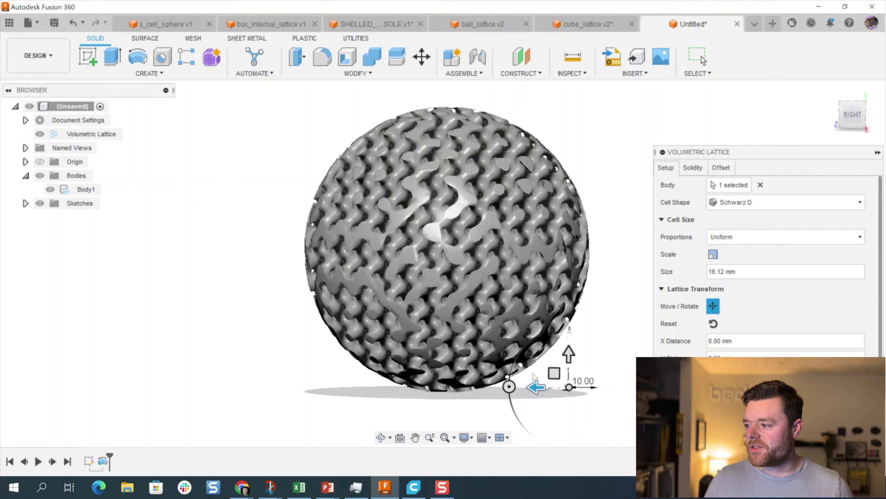
{"action": "left_click_drag", "start_coordinate": [539, 385], "coordinate": [470, 406]}
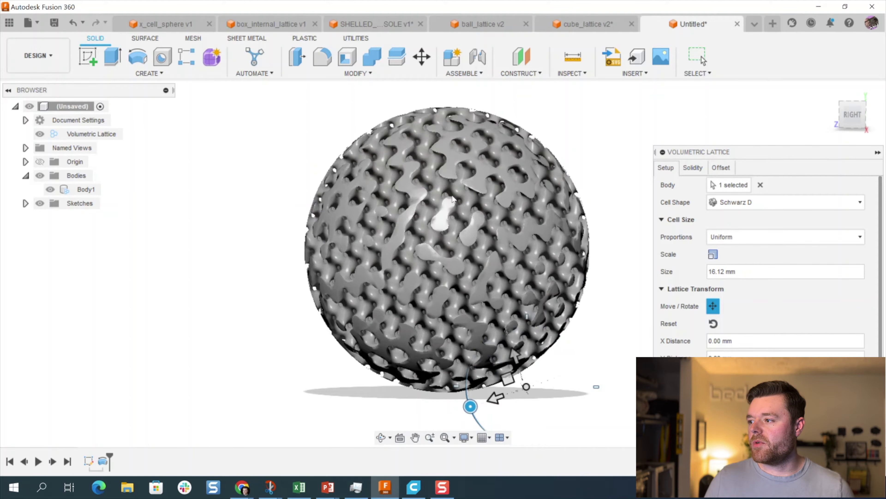
Step: Examine the transformed lattice on the sphere up close and from several sides
{"action": "middle_click_drag", "start_coordinate": [441, 227], "coordinate": [460, 189], "text": "shift"}
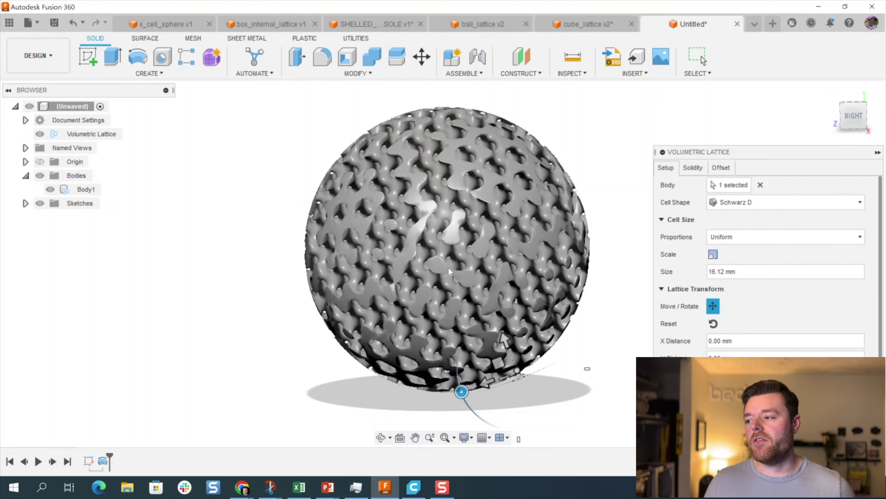
{"action": "scroll", "coordinate": [451, 260], "scroll_direction": "down", "scroll_amount": 3}
{"action": "mouse_move", "coordinate": [451, 260]}
{"action": "middle_mouse_down", "text": "shift"}
{"action": "mouse_move", "coordinate": [436, 253]}
{"action": "mouse_move", "coordinate": [453, 273]}
{"action": "middle_mouse_up", "text": "shift"}
{"action": "scroll", "coordinate": [453, 244], "scroll_direction": "up", "scroll_amount": 5}
{"action": "scroll", "coordinate": [380, 220], "scroll_direction": "down", "scroll_amount": 1}
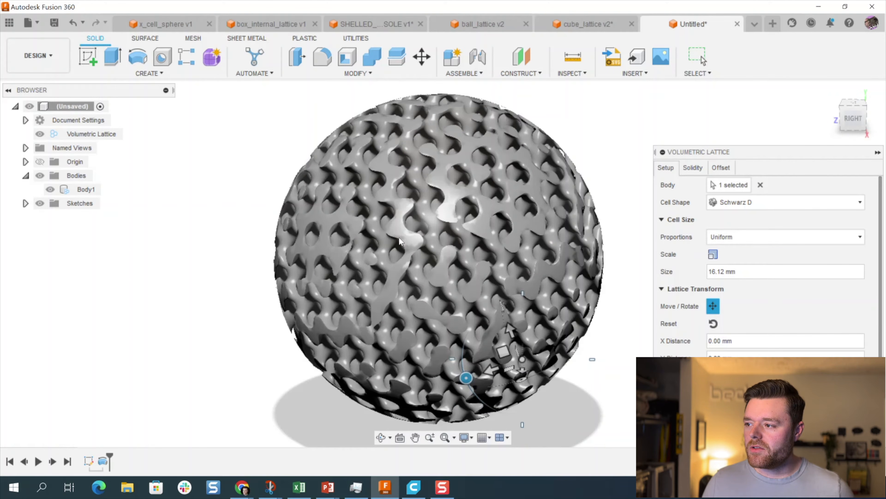
{"action": "middle_click_drag", "start_coordinate": [510, 136], "coordinate": [510, 196], "text": "shift"}
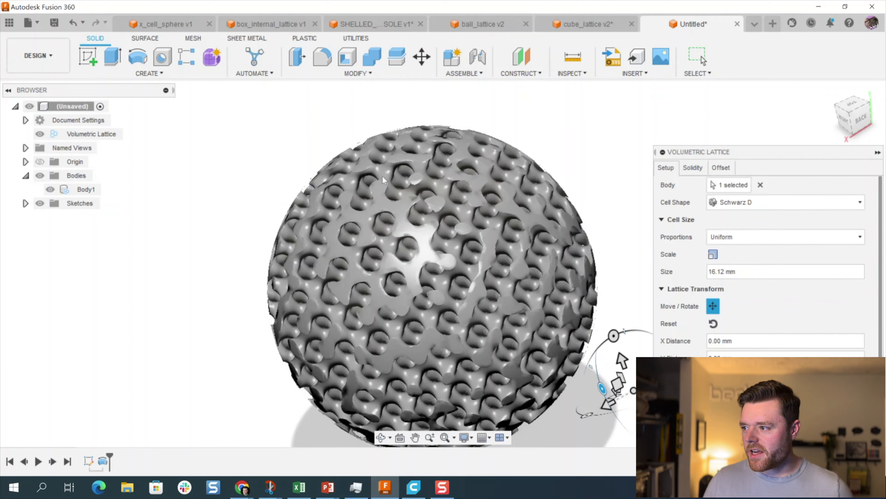
{"action": "scroll", "coordinate": [383, 180], "scroll_direction": "down", "scroll_amount": 2}
{"action": "middle_click_drag", "start_coordinate": [534, 246], "coordinate": [570, 210], "text": "shift"}
{"action": "scroll", "coordinate": [430, 297], "scroll_direction": "up", "scroll_amount": 2}
{"action": "middle_click_drag", "start_coordinate": [424, 281], "coordinate": [424, 297], "text": "shift"}
{"action": "middle_click_drag", "start_coordinate": [550, 272], "coordinate": [477, 259], "text": "shift"}
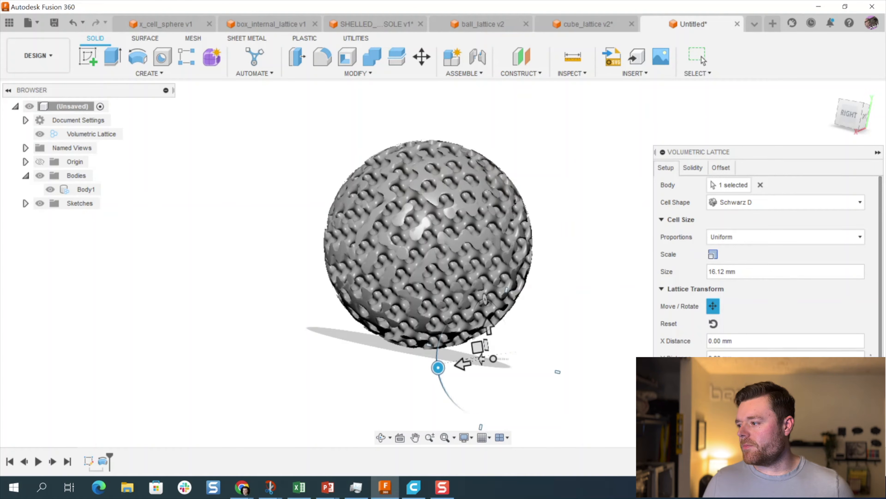
{"action": "scroll", "coordinate": [745, 310], "scroll_direction": "down", "scroll_amount": 1}
Step: Check the lattice's solidity settings and apply the volumetric lattice to the sphere
{"action": "left_click", "coordinate": [693, 167]}
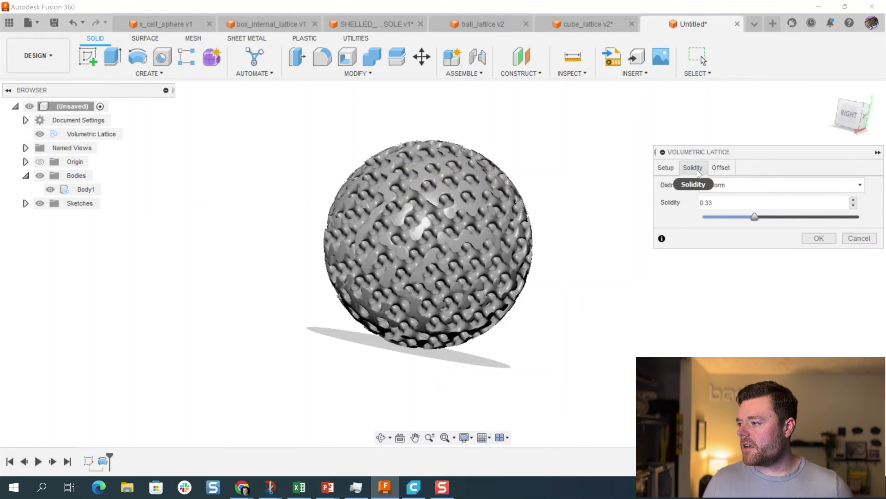
{"action": "left_click", "coordinate": [819, 239]}
{"action": "middle_click_drag", "start_coordinate": [633, 190], "coordinate": [663, 185], "text": "shift"}
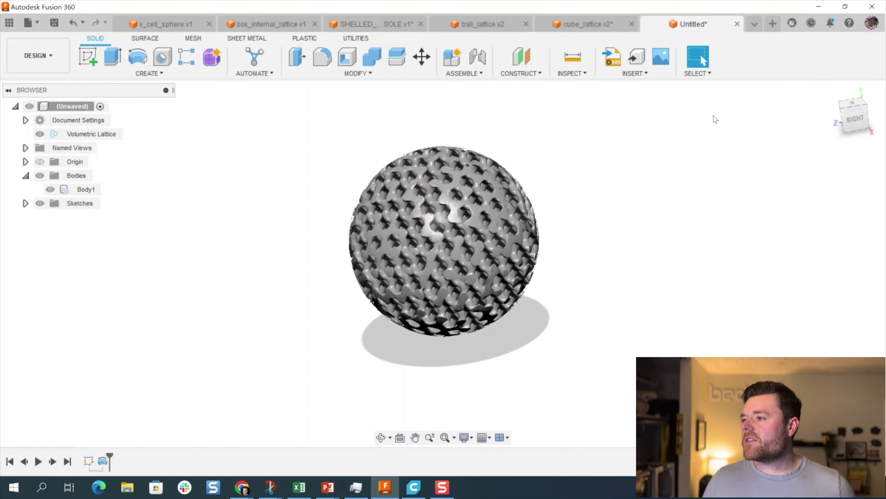
Step: Review the x_cell_sphere example design
{"action": "left_click", "coordinate": [177, 25]}
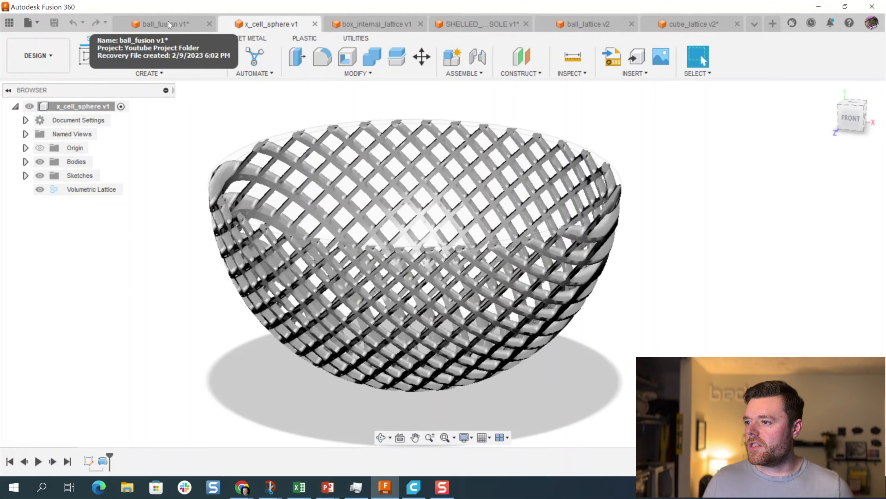
{"action": "left_click", "coordinate": [166, 23]}
{"action": "left_click", "coordinate": [256, 25]}
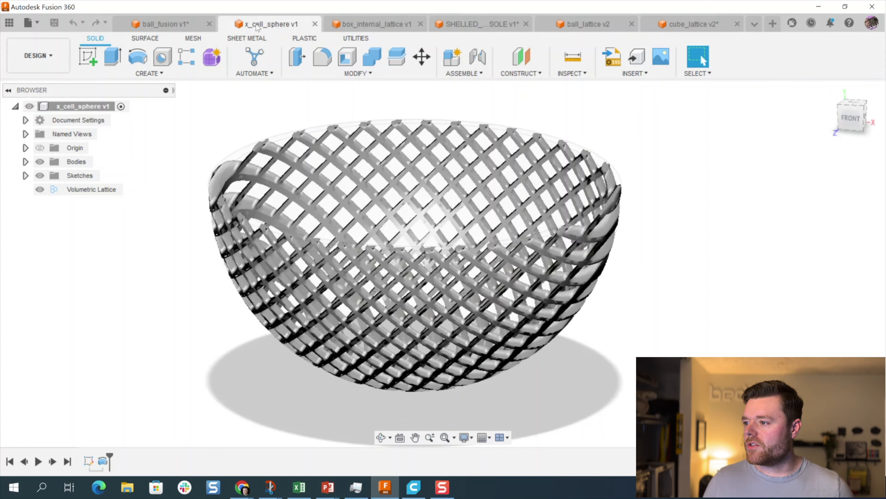
Step: In a new design, sketch a circle about 132 mm in diameter on the YZ plane, centred on the origin
{"action": "left_click", "coordinate": [773, 24]}
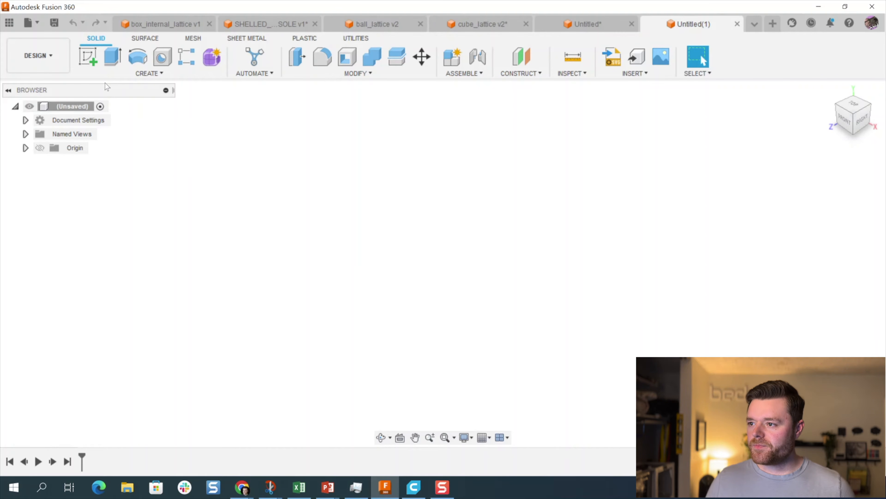
{"action": "left_click", "coordinate": [86, 57]}
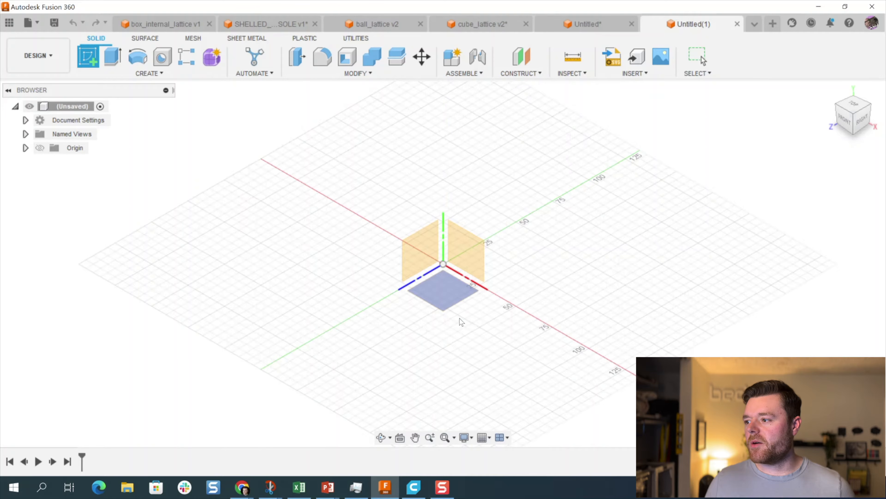
{"action": "left_click", "coordinate": [429, 247]}
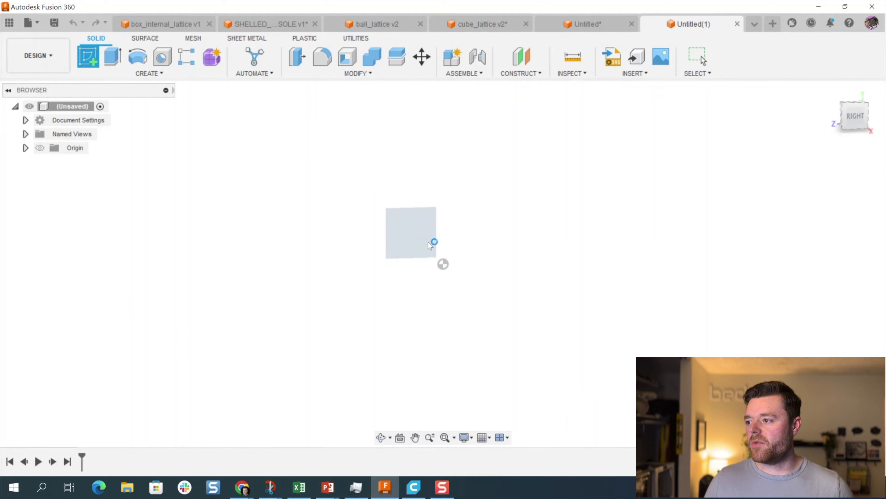
{"action": "key", "text": "c"}
{"action": "left_click", "coordinate": [443, 263]}
{"action": "left_click", "coordinate": [569, 211]}
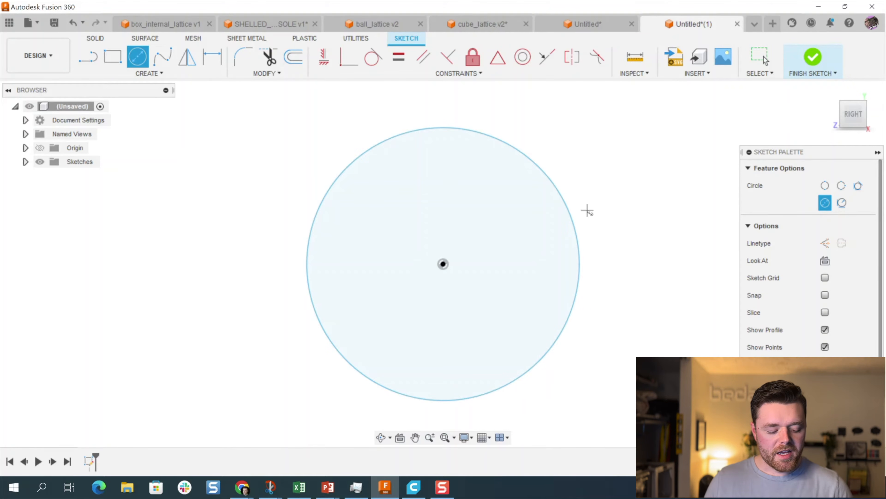
{"action": "key", "text": "Escape"}
Step: Dimension the circle's diameter and set it to 100 mm
{"action": "key", "text": "d"}
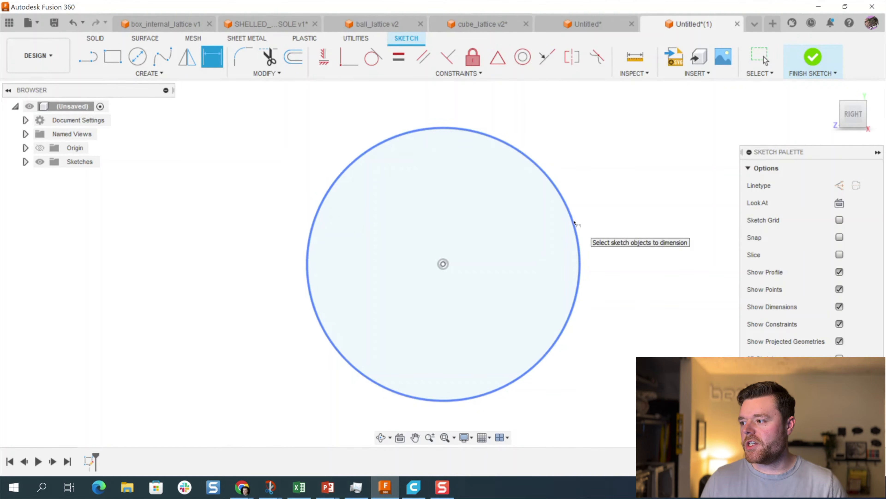
{"action": "left_click", "coordinate": [575, 227]}
{"action": "left_click", "coordinate": [606, 215]}
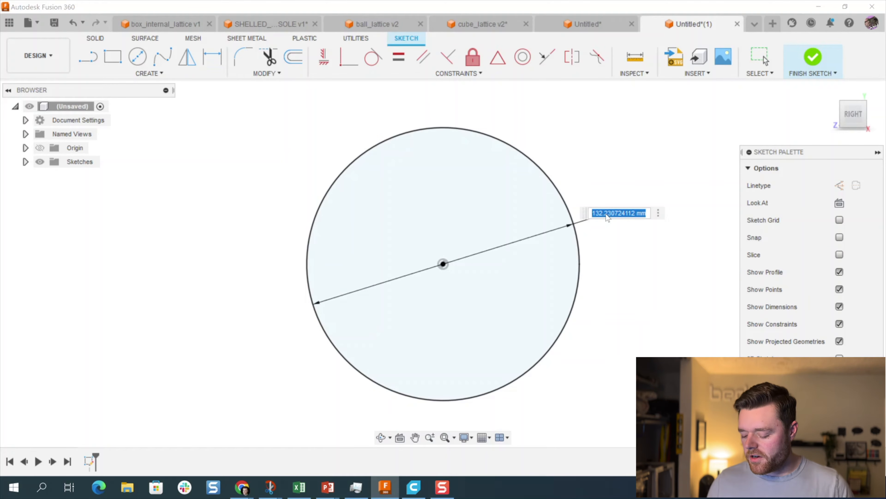
{"action": "type", "text": "100"}
{"action": "key", "text": "Return"}
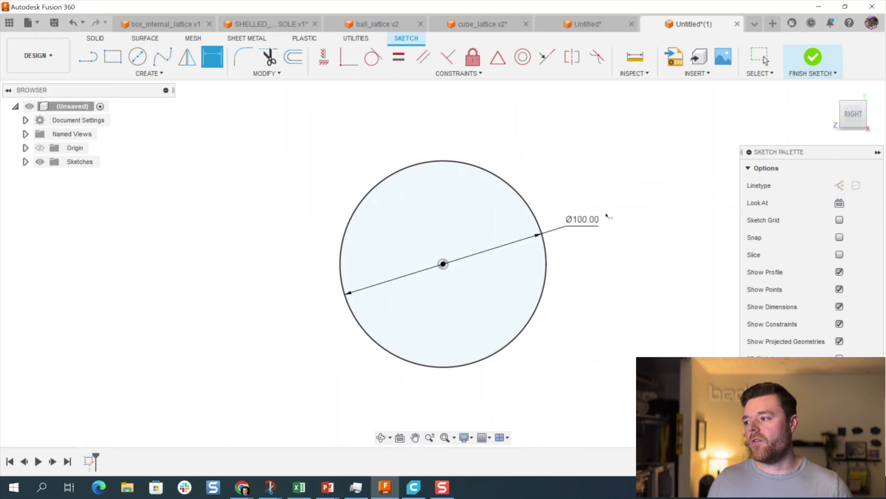
{"action": "key", "text": "Escape"}
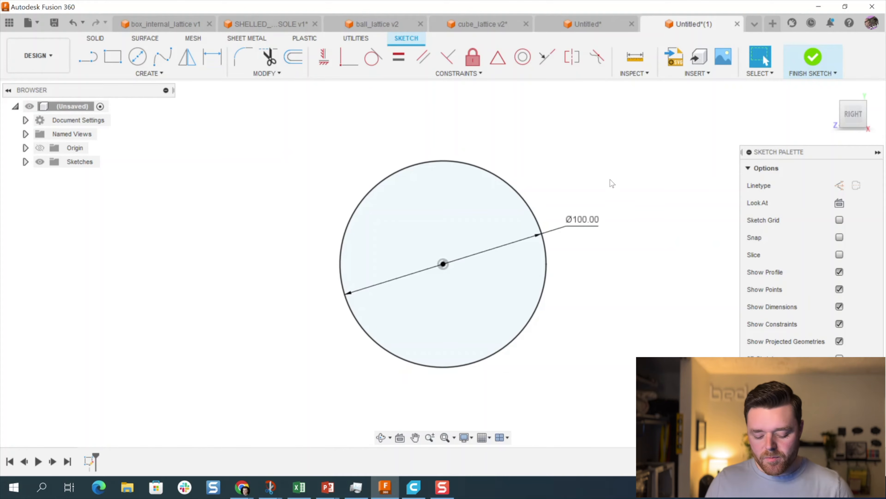
Step: Draw a horizontal line across the full width of the circle, passing through its centre
{"action": "key", "text": "l"}
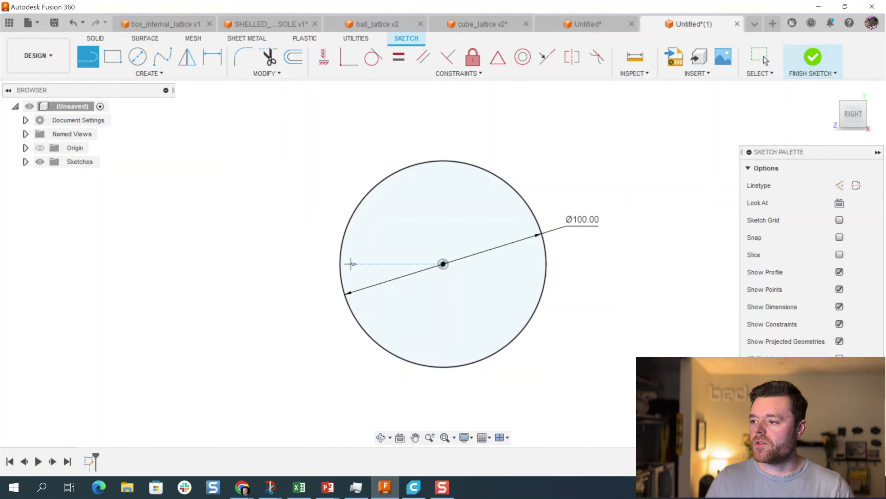
{"action": "left_click", "coordinate": [341, 264]}
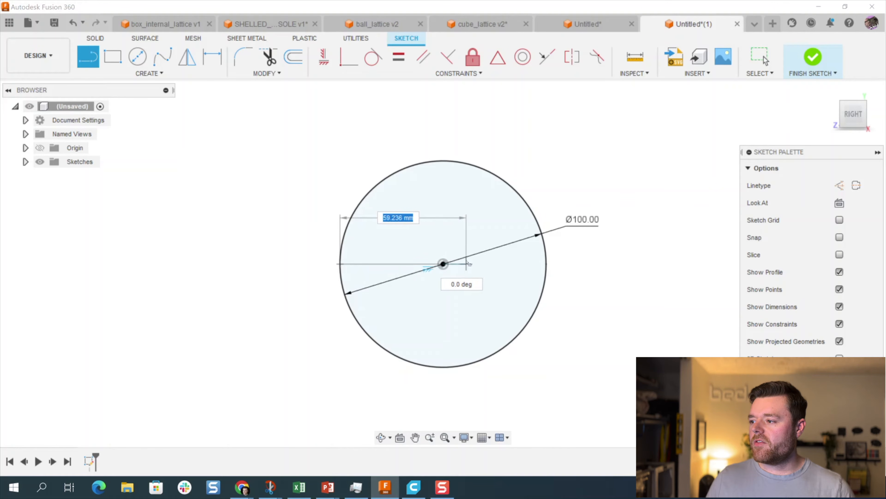
{"action": "double_click", "coordinate": [541, 264]}
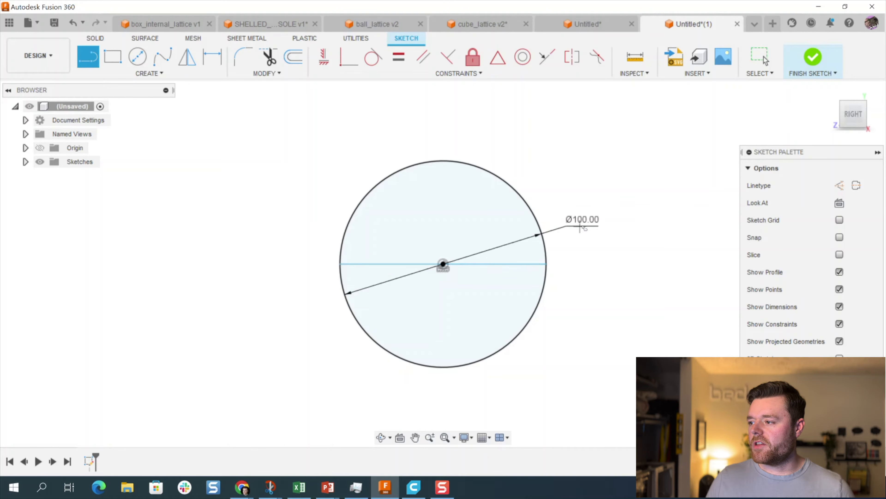
{"action": "key", "text": "Escape"}
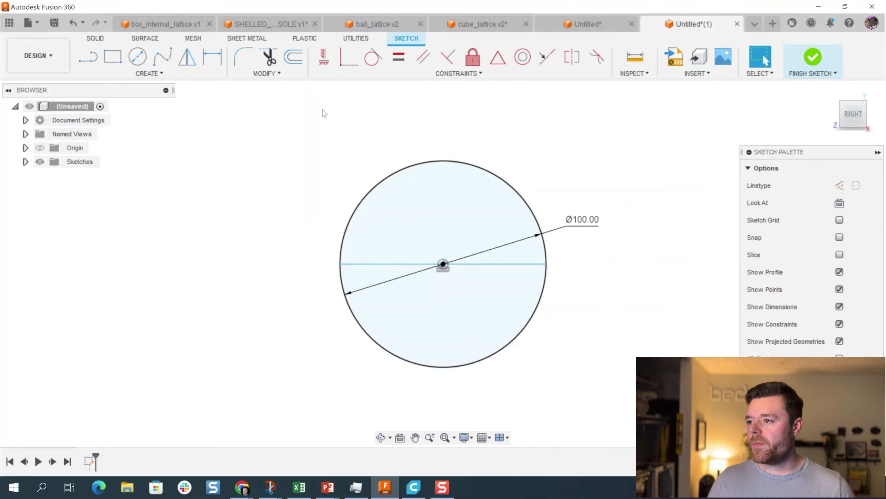
{"action": "left_click", "coordinate": [87, 57]}
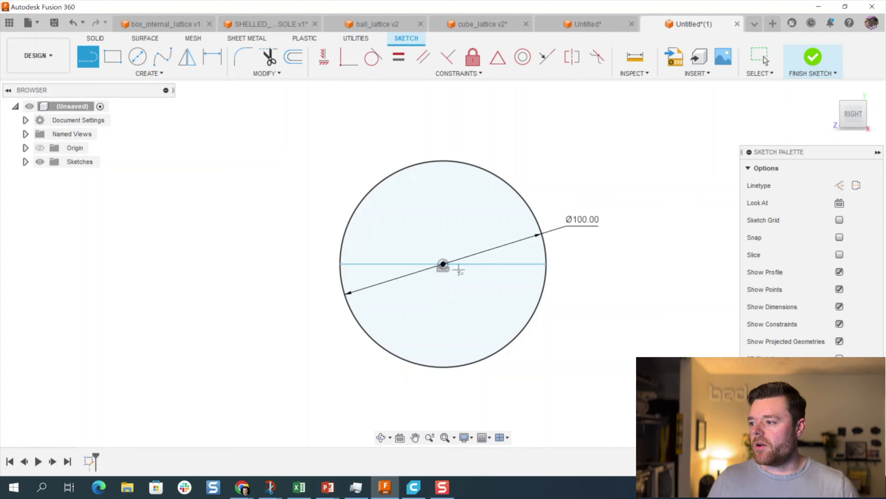
{"action": "key", "text": "Escape"}
Step: Sketch a concentric inner circle about 87 mm in diameter, centred on the origin
{"action": "key", "text": "c"}
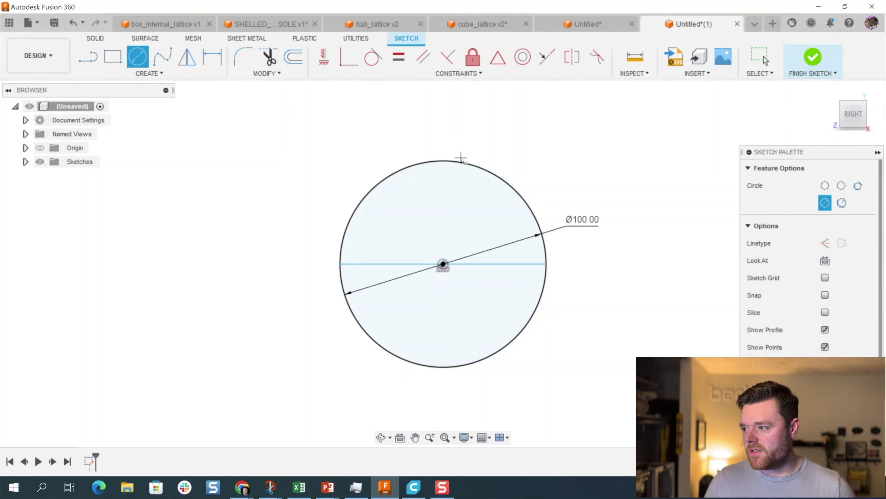
{"action": "left_click", "coordinate": [443, 264]}
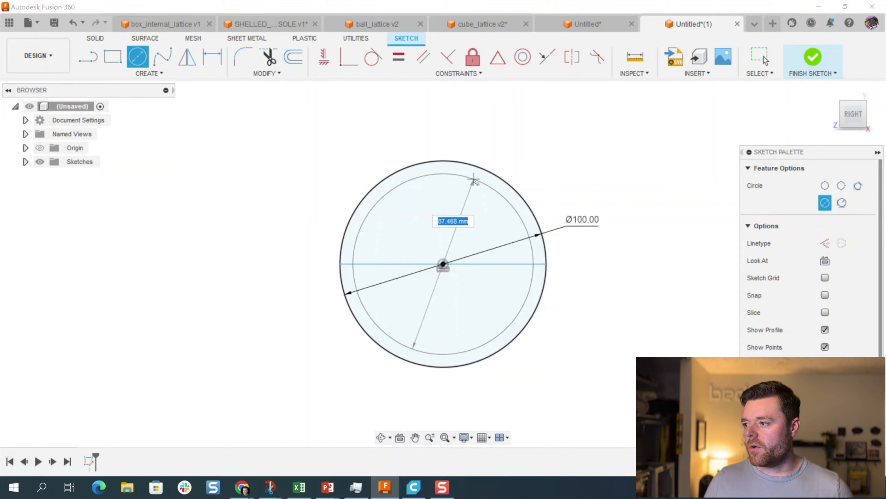
{"action": "left_click", "coordinate": [474, 180]}
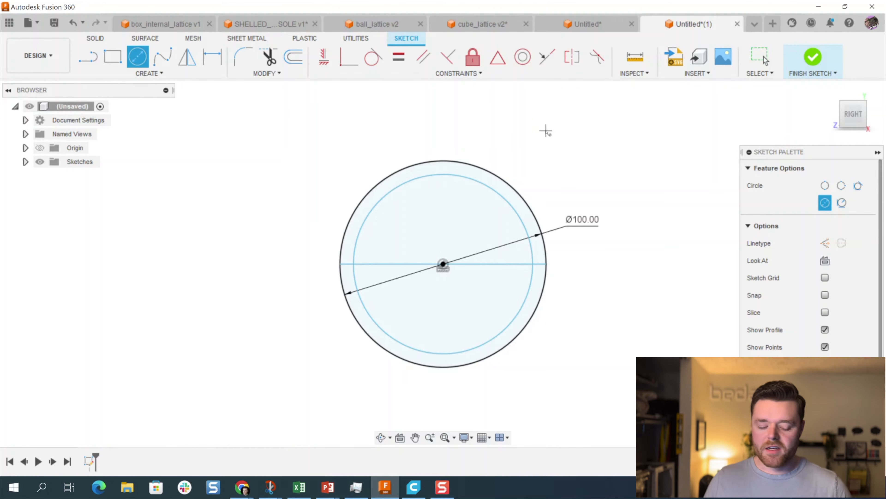
{"action": "scroll", "coordinate": [499, 178], "scroll_direction": "up", "scroll_amount": 2}
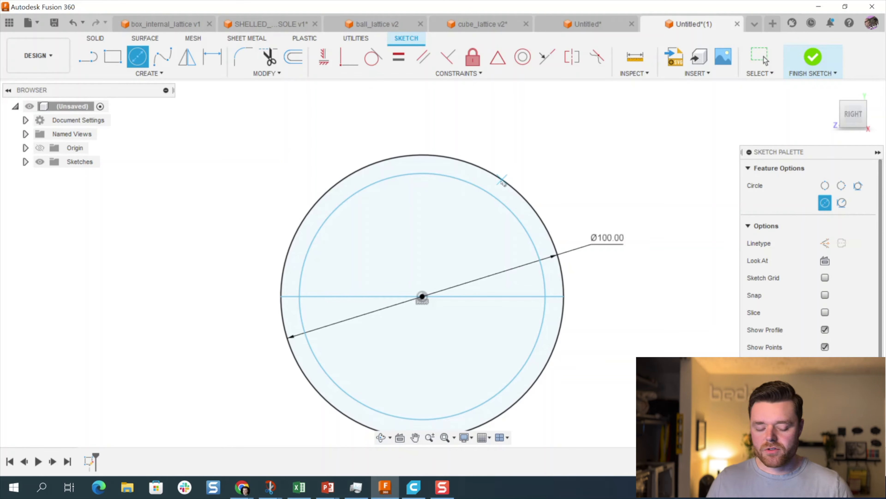
{"action": "key", "text": "Escape"}
Step: Dimension the gap between the inner and outer circles and set it to 3 mm
{"action": "key", "text": "d"}
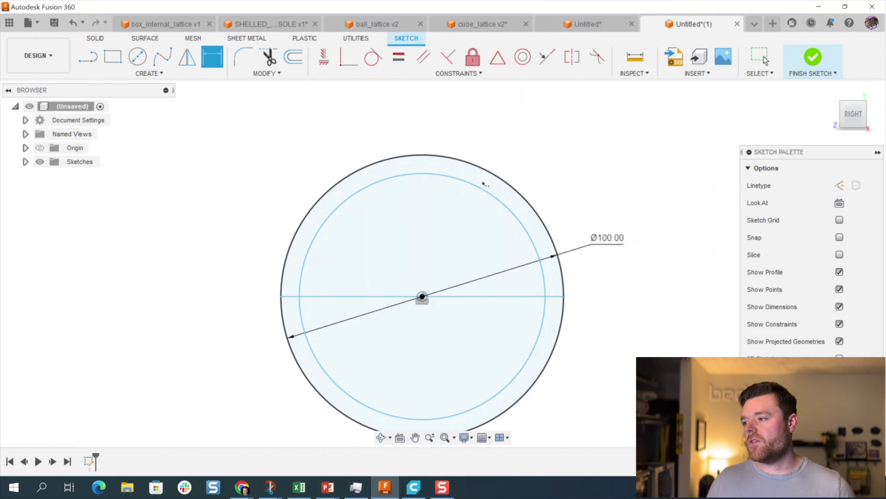
{"action": "left_click", "coordinate": [488, 195]}
{"action": "left_click", "coordinate": [515, 192]}
{"action": "left_click", "coordinate": [552, 167]}
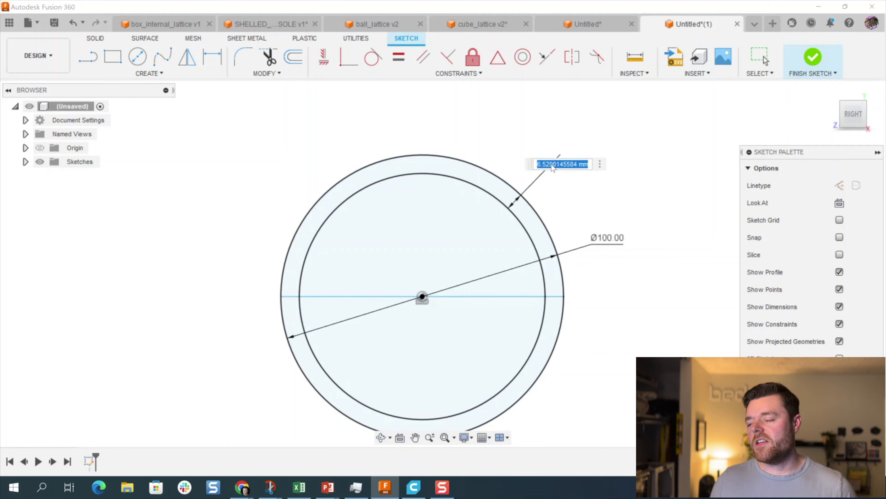
{"action": "type", "text": "3"}
{"action": "key", "text": "Return"}
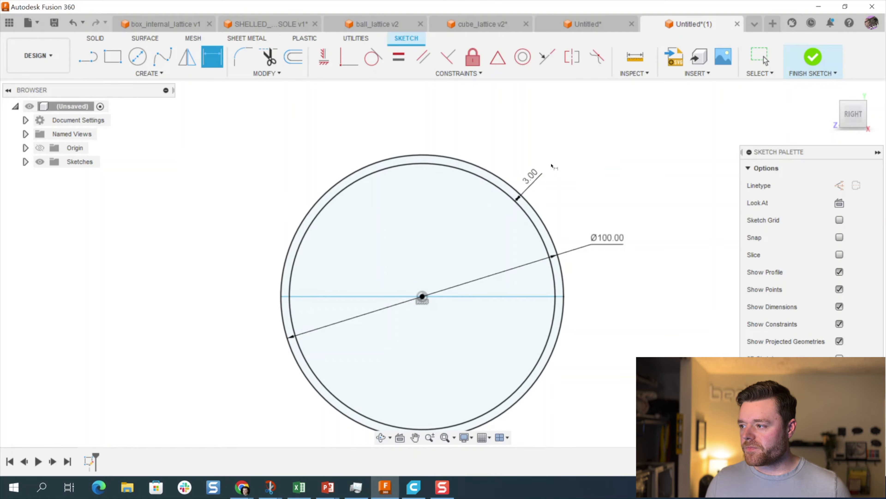
{"action": "key", "text": "Escape"}
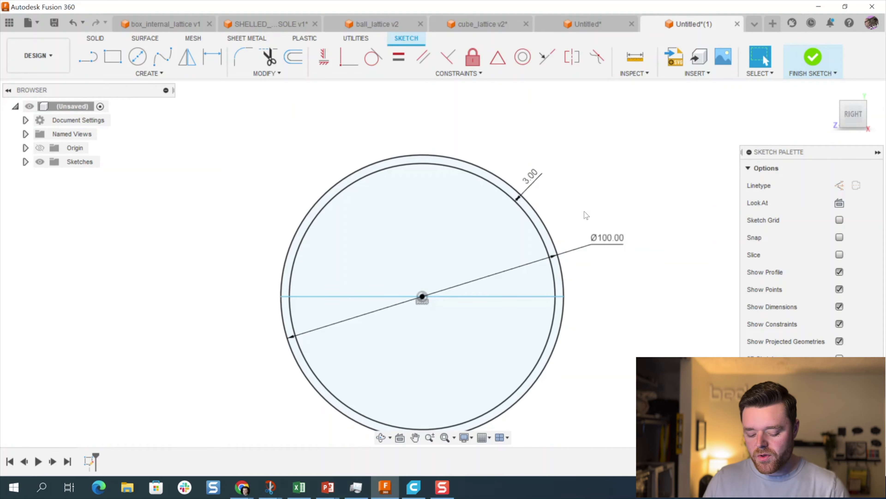
Step: Draw a vertical line from the circles' centre down to the outer circle and finish the sketch
{"action": "scroll", "coordinate": [445, 349], "scroll_direction": "down", "scroll_amount": 2}
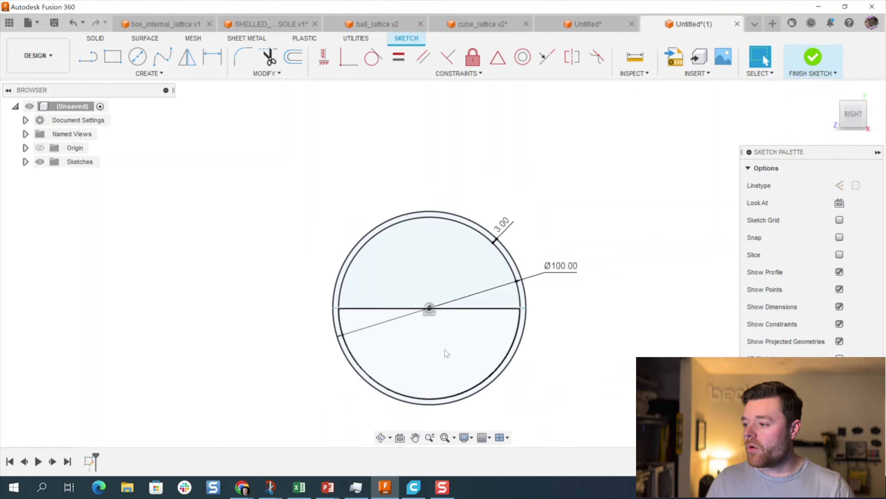
{"action": "key", "text": "l"}
{"action": "left_click", "coordinate": [429, 308]}
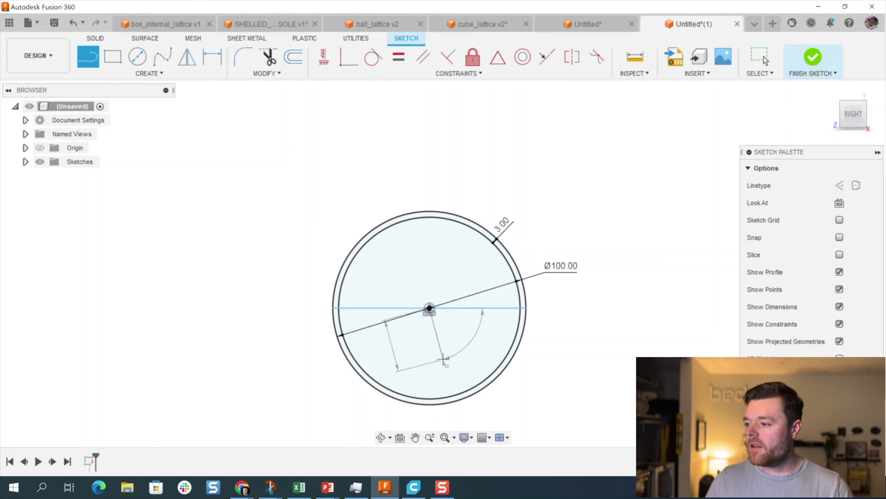
{"action": "double_click", "coordinate": [430, 405]}
{"action": "key", "text": "Escape"}
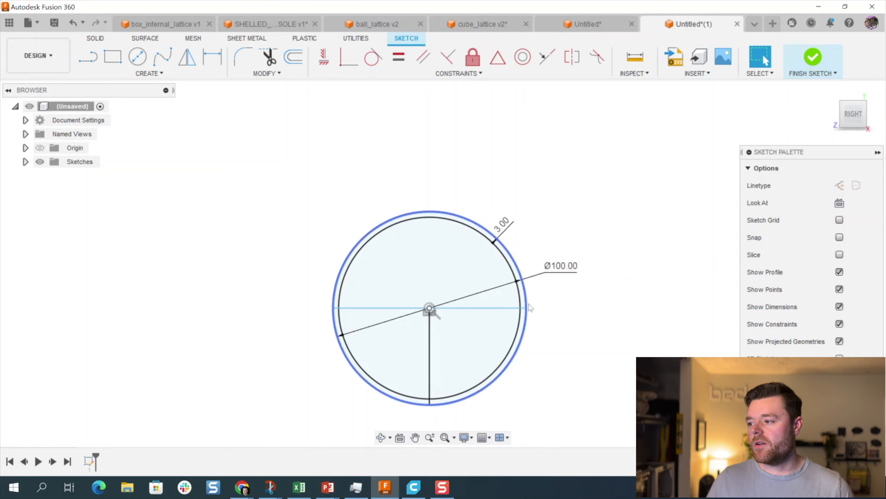
{"action": "scroll", "coordinate": [652, 322], "scroll_direction": "down", "scroll_amount": 1}
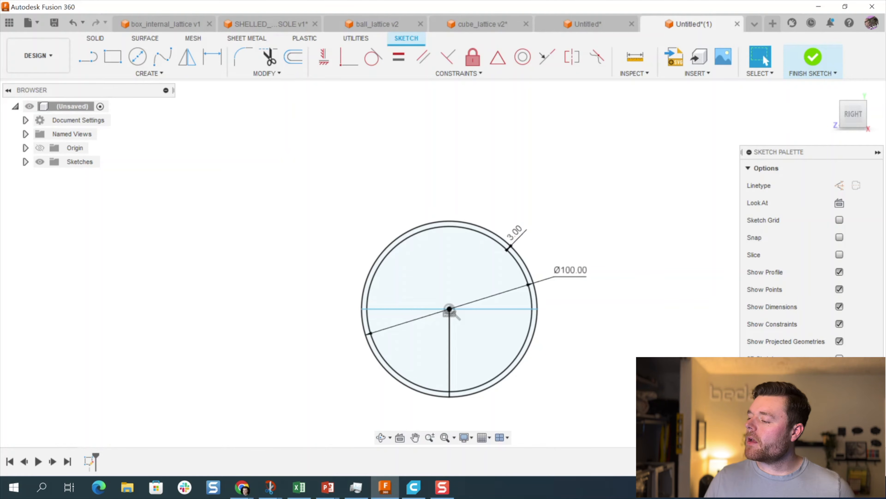
{"action": "left_click", "coordinate": [849, 380]}
Step: Revolve the lower quarter of the ring profile on the line's +X-side arc about the vertical centre line as a new body
{"action": "scroll", "coordinate": [518, 368], "scroll_direction": "up", "scroll_amount": 8}
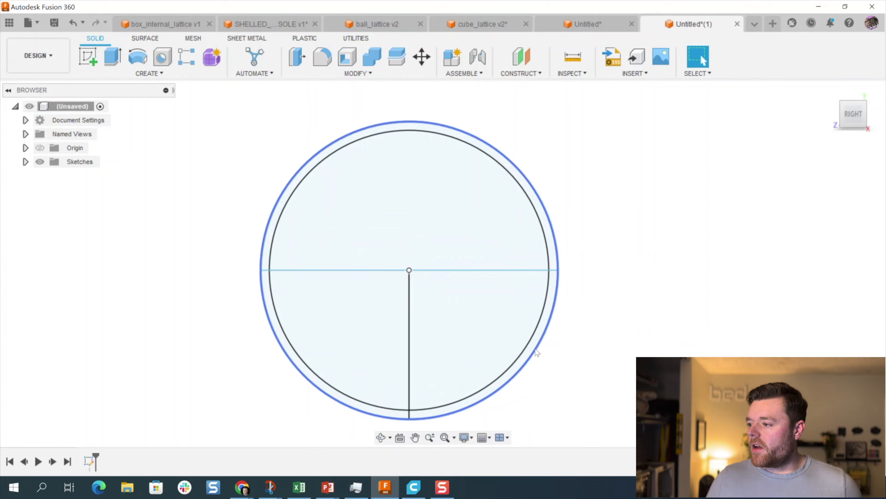
{"action": "left_click", "coordinate": [557, 254]}
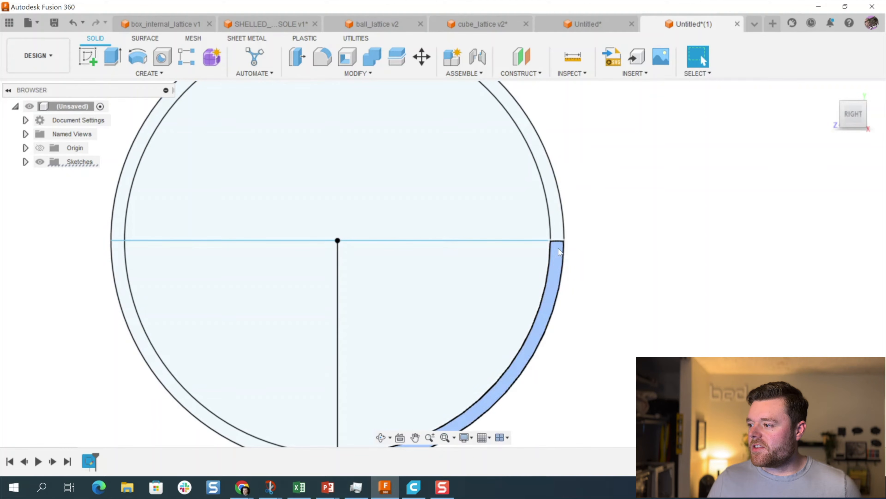
{"action": "scroll", "coordinate": [565, 209], "scroll_direction": "down", "scroll_amount": 3}
{"action": "mouse_move", "coordinate": [584, 337]}
{"action": "middle_mouse_down", "text": "shift"}
{"action": "mouse_move", "coordinate": [598, 353]}
{"action": "mouse_move", "coordinate": [619, 94]}
{"action": "middle_mouse_up", "text": "shift"}
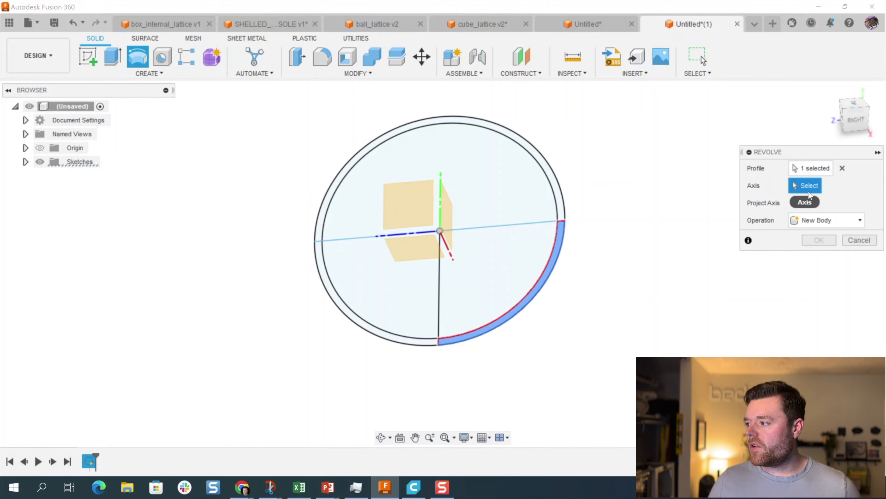
{"action": "left_click", "coordinate": [442, 272]}
{"action": "left_click", "coordinate": [813, 293]}
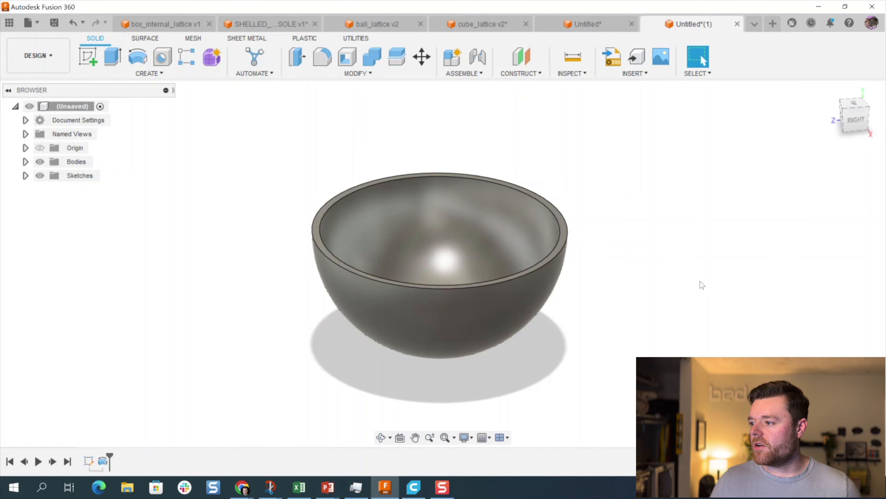
Step: Start a volumetric lattice on the hollow half-sphere body using the 2.5D X-Cell shape with uniform 10 mm cells
{"action": "scroll", "coordinate": [605, 284], "scroll_direction": "up", "scroll_amount": 3}
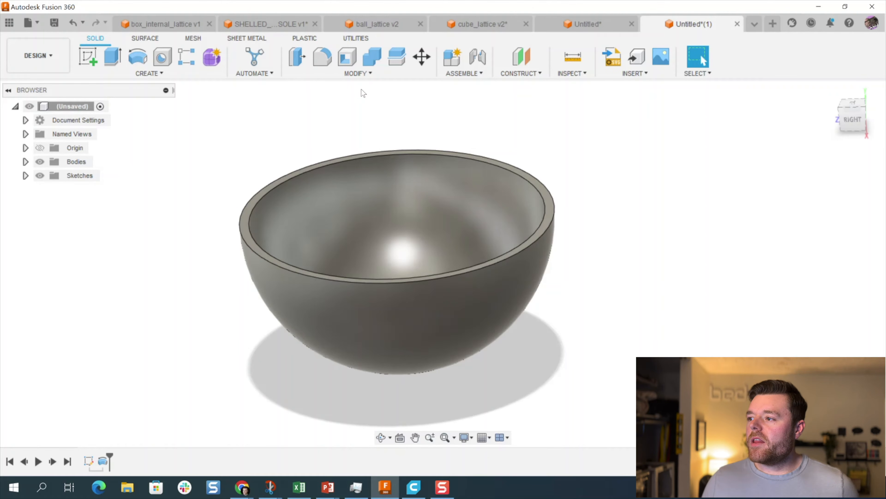
{"action": "left_click", "coordinate": [367, 74]}
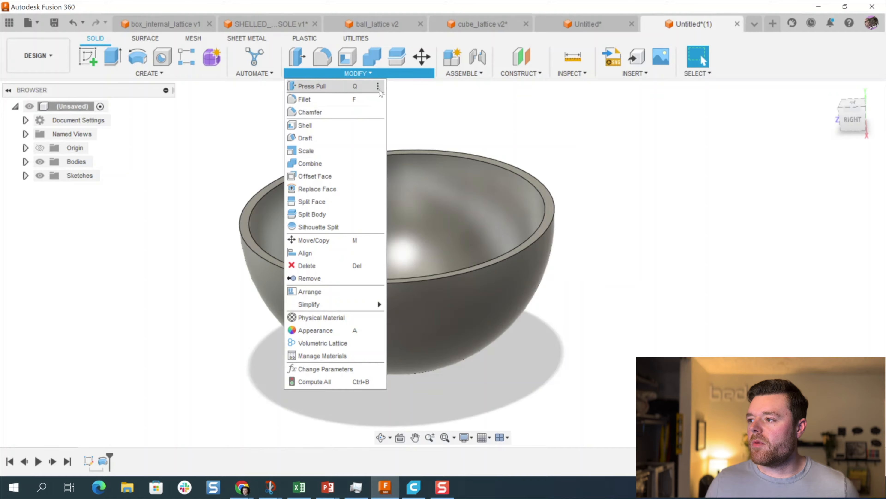
{"action": "left_click", "coordinate": [327, 342]}
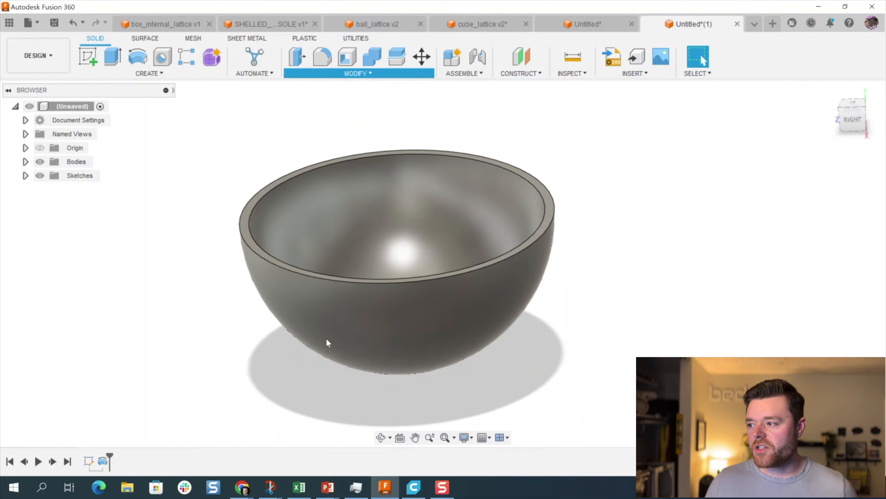
{"action": "left_click", "coordinate": [725, 207]}
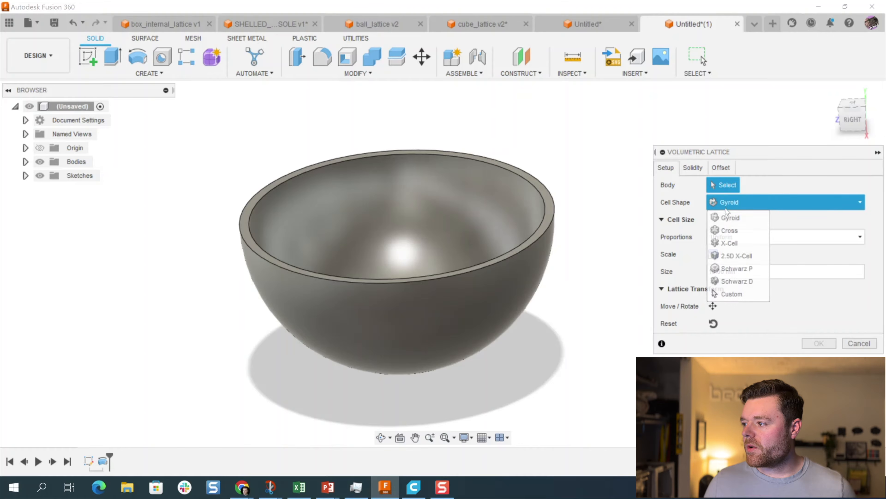
{"action": "left_click", "coordinate": [746, 257]}
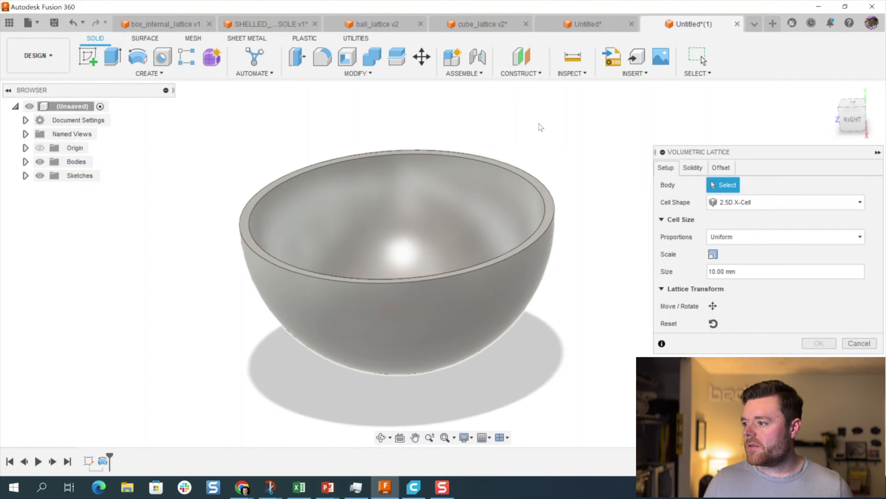
{"action": "middle_click_drag", "start_coordinate": [561, 160], "coordinate": [754, 208], "text": "shift"}
Step: Lower the lattice's uniform solidity below 0.50 and apply the lattice to the half-sphere
{"action": "left_click", "coordinate": [700, 169]}
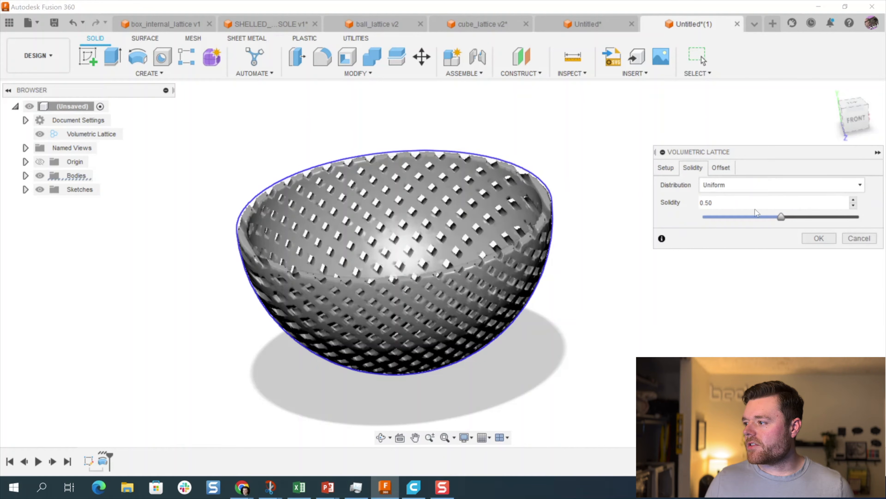
{"action": "left_click_drag", "start_coordinate": [782, 217], "coordinate": [731, 211]}
{"action": "middle_click_drag", "start_coordinate": [450, 213], "coordinate": [524, 157], "text": "shift"}
{"action": "left_click", "coordinate": [819, 238]}
{"action": "middle_click_drag", "start_coordinate": [599, 249], "coordinate": [626, 254], "text": "shift"}
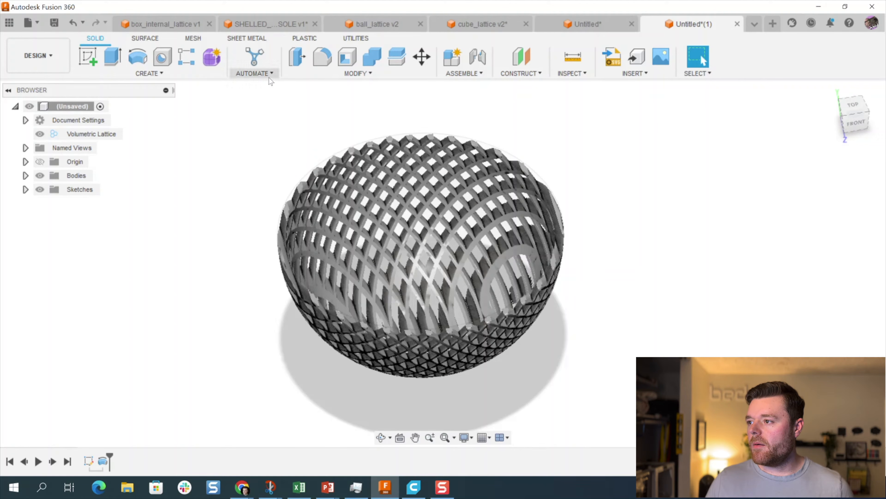
Step: Inspect the latticed half-sphere, then review the ball_fusion, x_cell_sphere and box_internal_lattice example designs
{"action": "middle_click_drag", "start_coordinate": [563, 203], "coordinate": [528, 199], "text": "shift"}
{"action": "scroll", "coordinate": [527, 199], "scroll_direction": "up", "scroll_amount": 2}
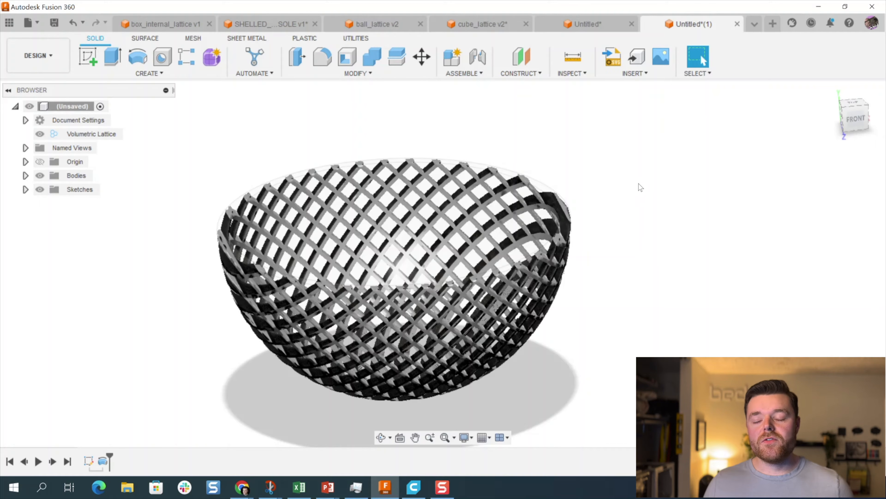
{"action": "middle_click_drag", "start_coordinate": [662, 229], "coordinate": [631, 213], "text": "shift"}
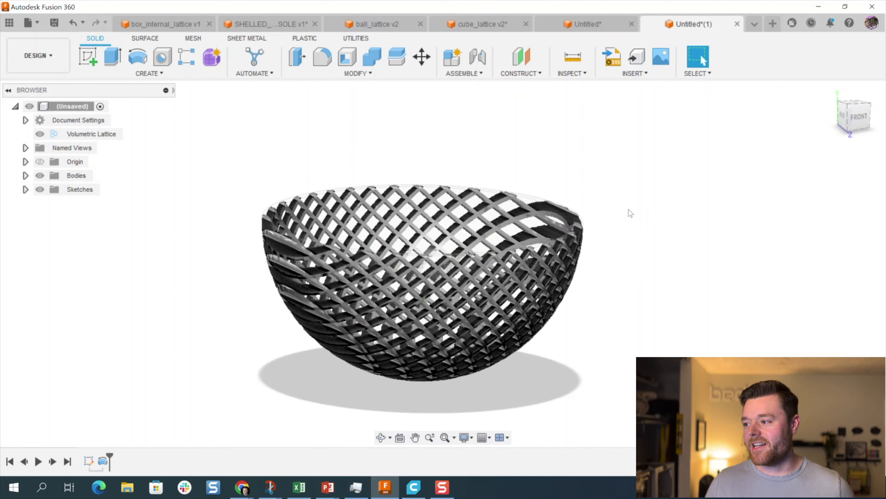
{"action": "left_click", "coordinate": [169, 23]}
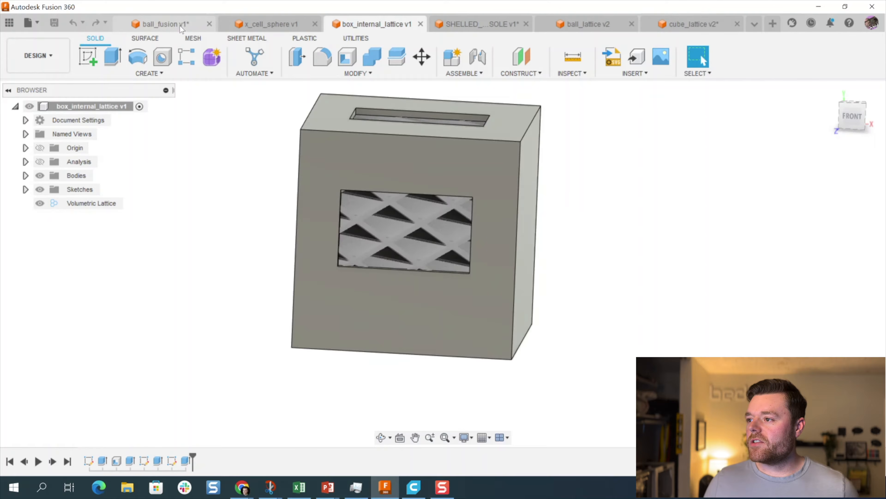
{"action": "left_click", "coordinate": [167, 29]}
{"action": "left_click", "coordinate": [269, 27]}
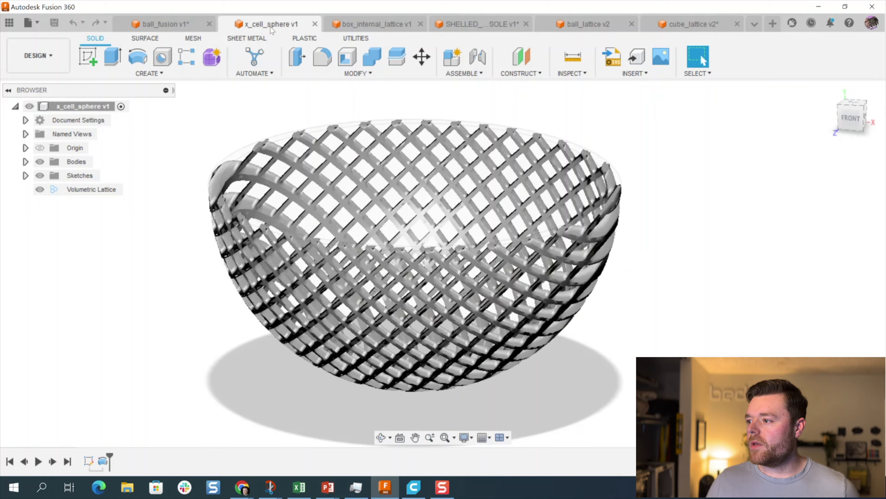
{"action": "left_click", "coordinate": [378, 25]}
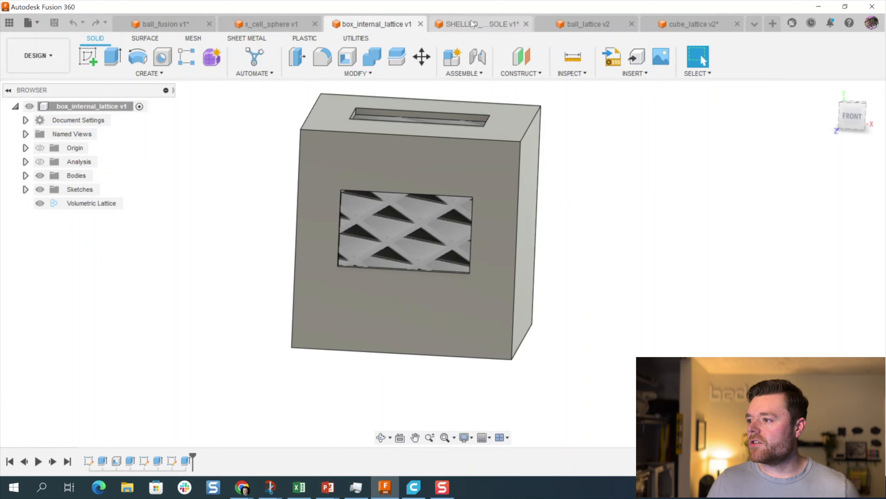
Step: Create a new design and sketch a center rectangle on the YZ plane, centred on the origin
{"action": "left_click", "coordinate": [773, 24]}
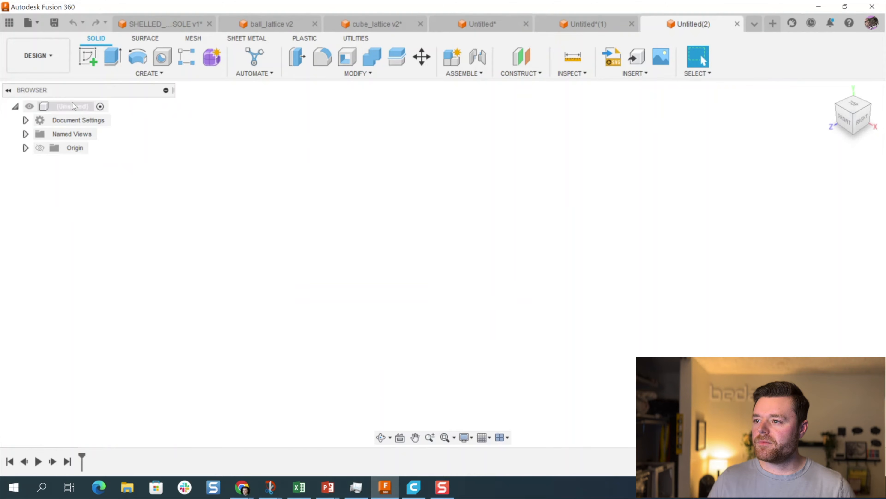
{"action": "left_click", "coordinate": [88, 63]}
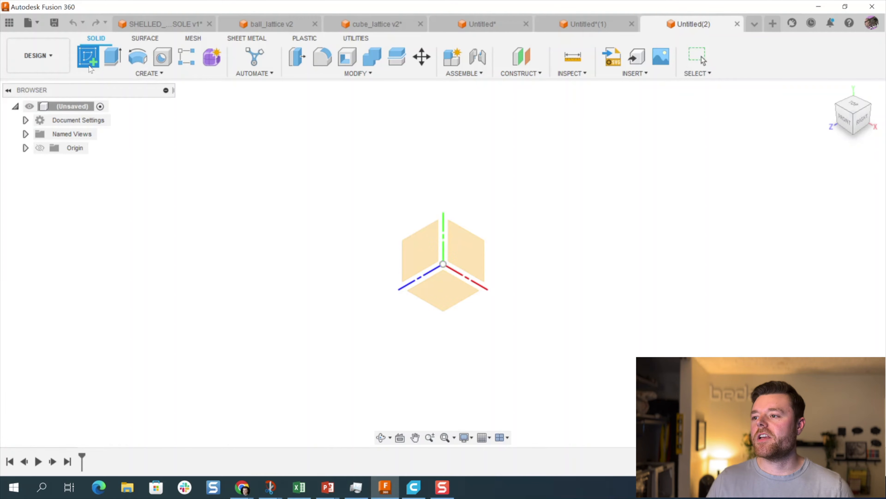
{"action": "left_click", "coordinate": [422, 247]}
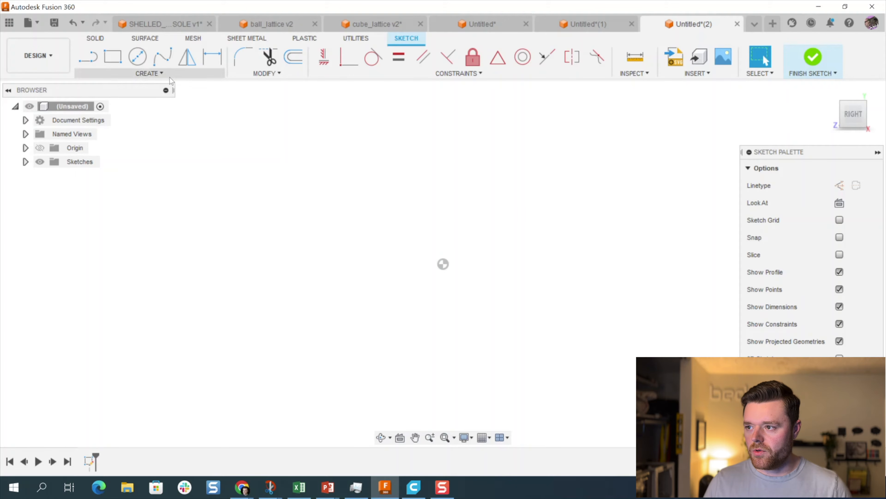
{"action": "left_click", "coordinate": [153, 73]}
{"action": "mouse_move", "coordinate": [131, 104]}
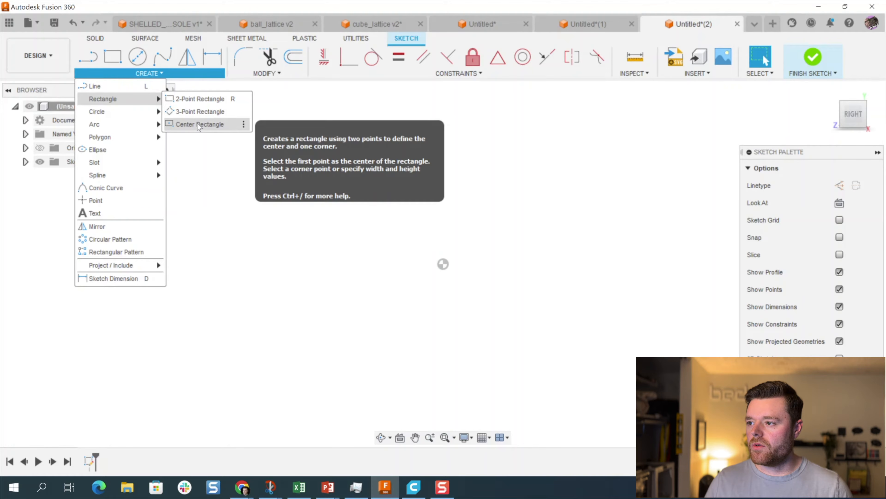
{"action": "left_click", "coordinate": [198, 123]}
{"action": "left_click", "coordinate": [443, 264]}
{"action": "left_click", "coordinate": [499, 198]}
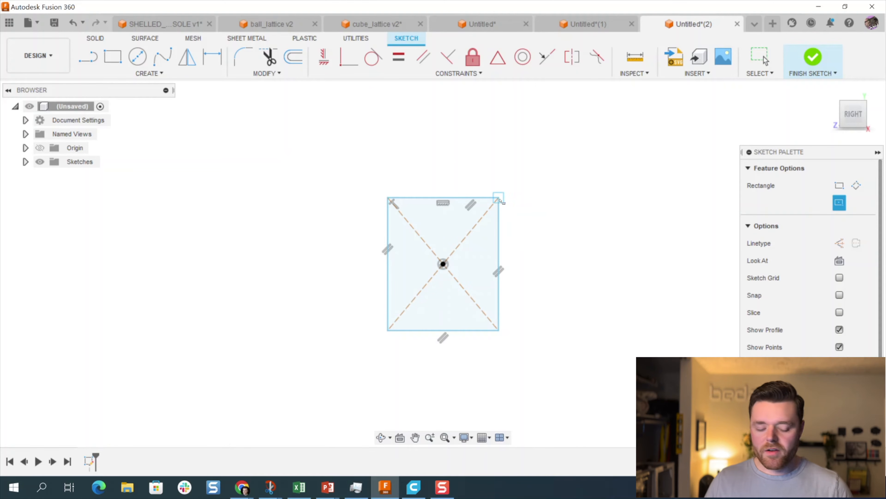
{"action": "key", "text": "Escape"}
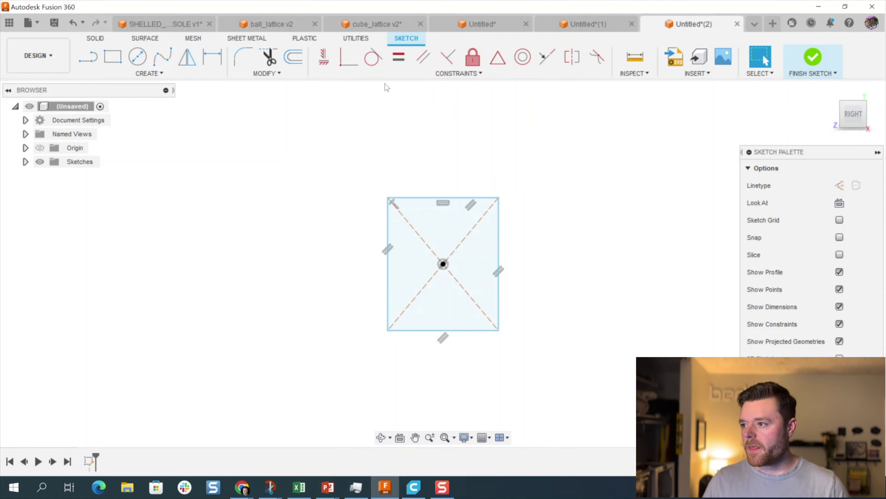
Step: Apply an Equal constraint between the rectangle's upper edge and an adjacent vertical side to make it square
{"action": "left_click", "coordinate": [398, 57]}
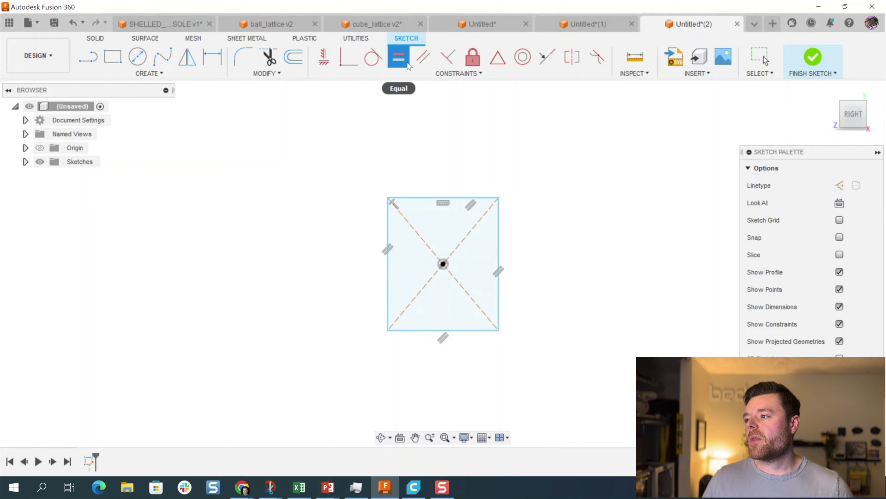
{"action": "left_click", "coordinate": [461, 198]}
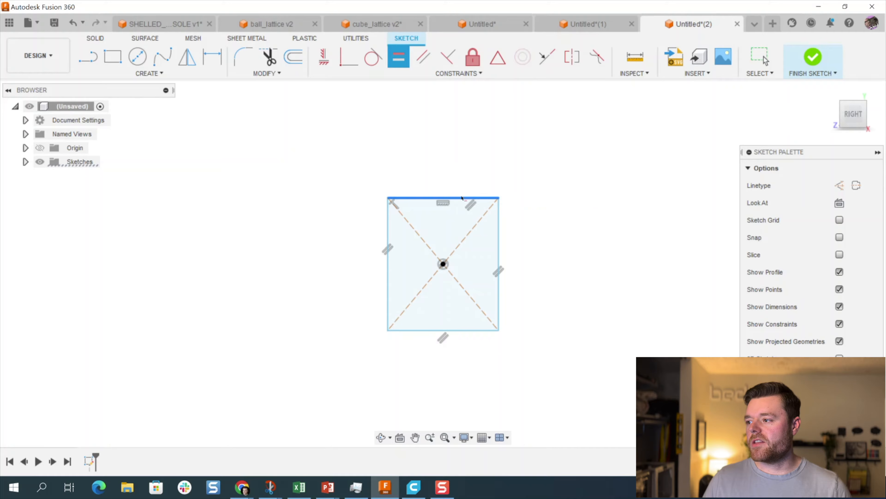
{"action": "left_click", "coordinate": [500, 237]}
{"action": "key", "text": "Escape"}
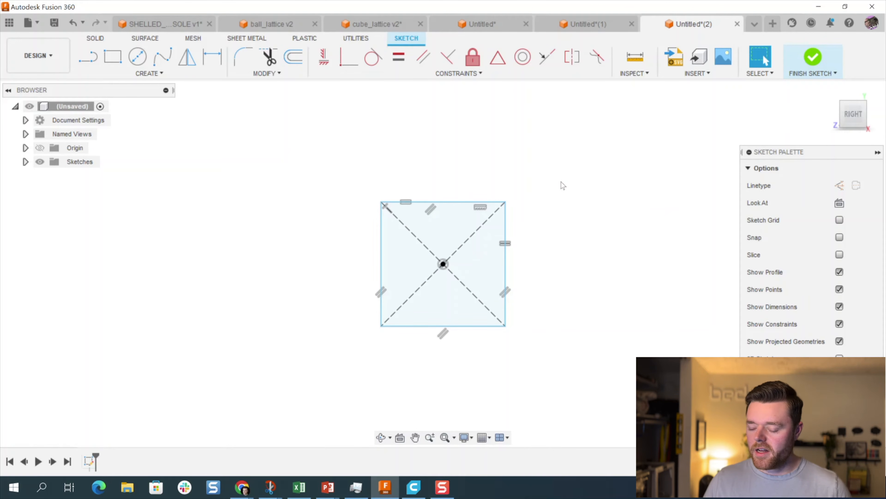
Step: Dimension the square's upper edge and set it to 50 mm
{"action": "key", "text": "d"}
{"action": "left_click", "coordinate": [461, 202]}
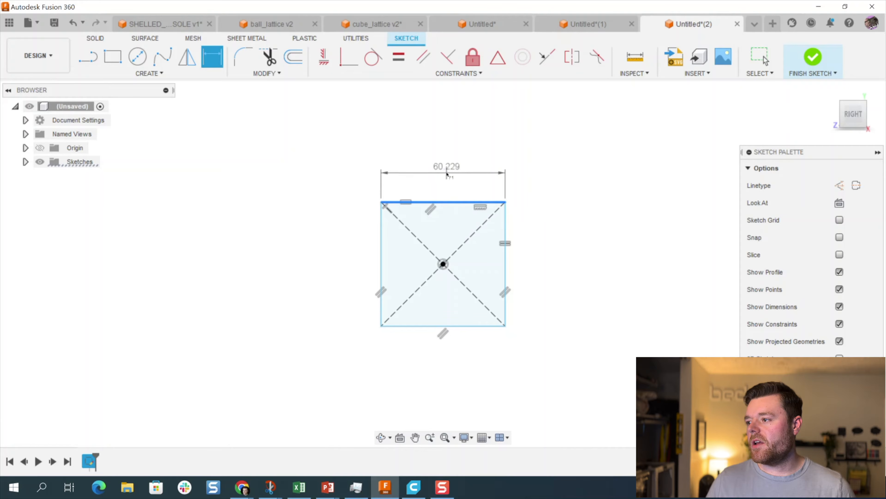
{"action": "left_click", "coordinate": [447, 174]}
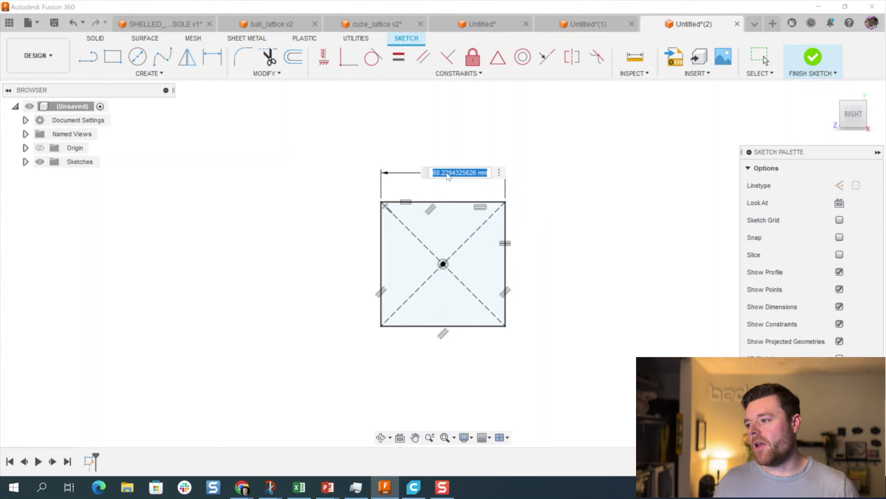
{"action": "key", "text": "Return"}
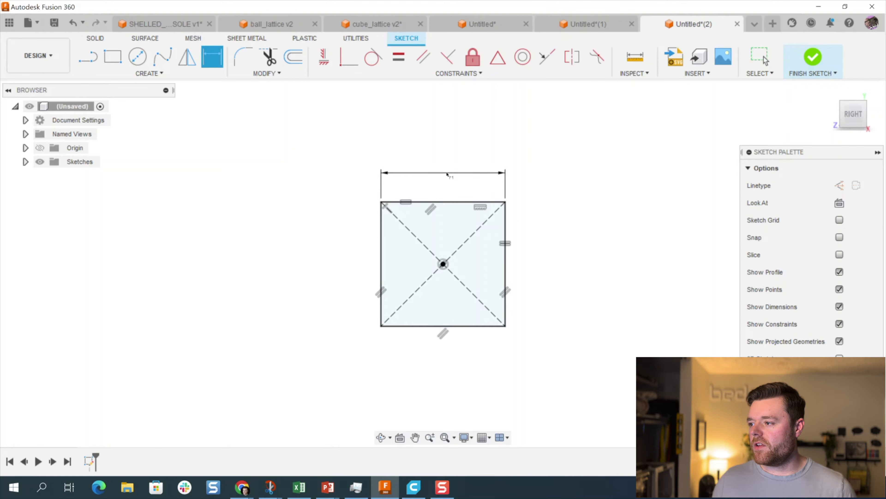
{"action": "key", "text": "Escape"}
{"action": "scroll", "coordinate": [470, 250], "scroll_direction": "up", "scroll_amount": 2}
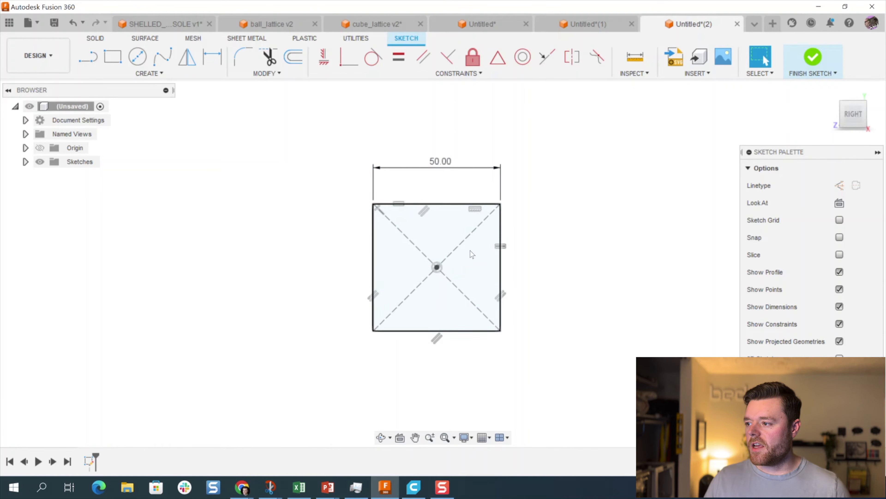
Step: Finish the sketch and extrude the square profile 50 mm into a cube
{"action": "left_click", "coordinate": [812, 58]}
{"action": "left_click", "coordinate": [433, 223]}
{"action": "middle_click_drag", "start_coordinate": [433, 224], "coordinate": [567, 283], "text": "shift"}
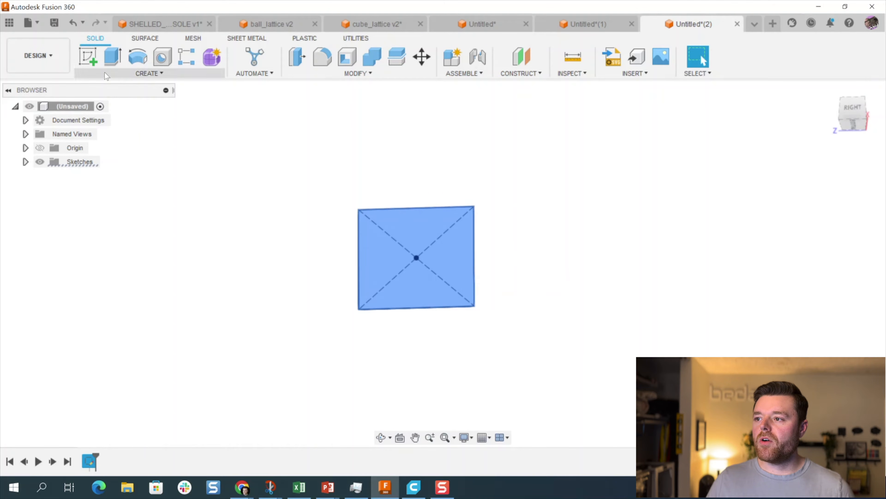
{"action": "left_click", "coordinate": [112, 56]}
{"action": "type", "text": "50"}
{"action": "key", "text": "Return"}
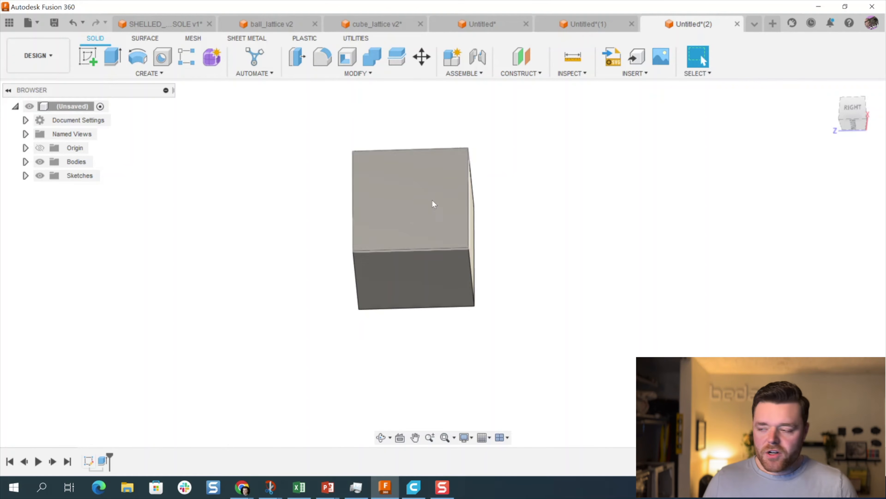
Step: Shell the whole cube body with a 3 mm inside thickness, leaving all faces closed
{"action": "middle_click_drag", "start_coordinate": [485, 180], "coordinate": [495, 143], "text": "shift"}
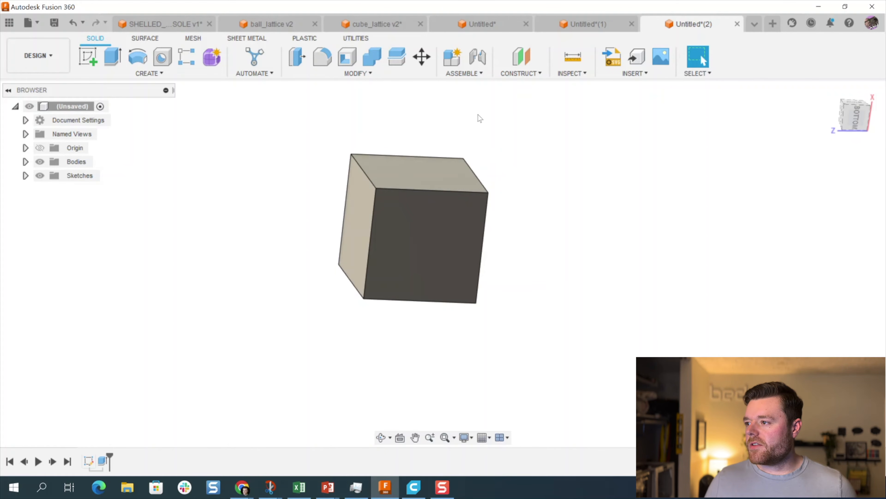
{"action": "left_click", "coordinate": [346, 58]}
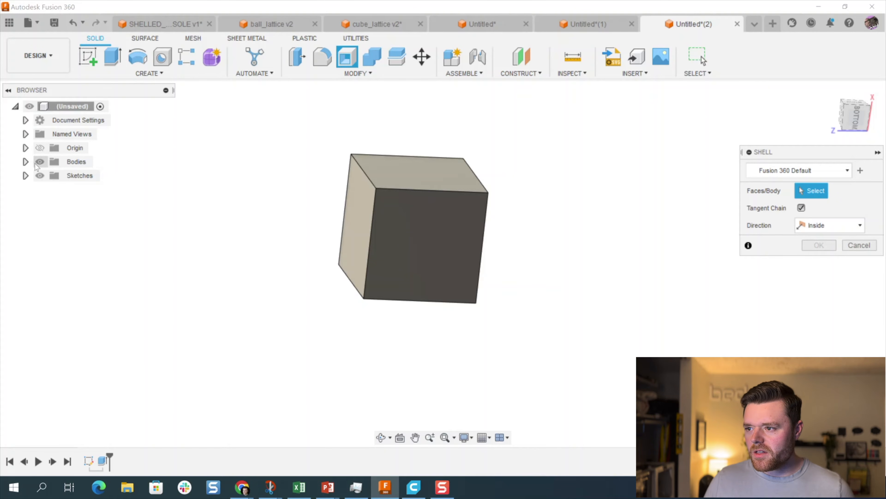
{"action": "left_click", "coordinate": [26, 162]}
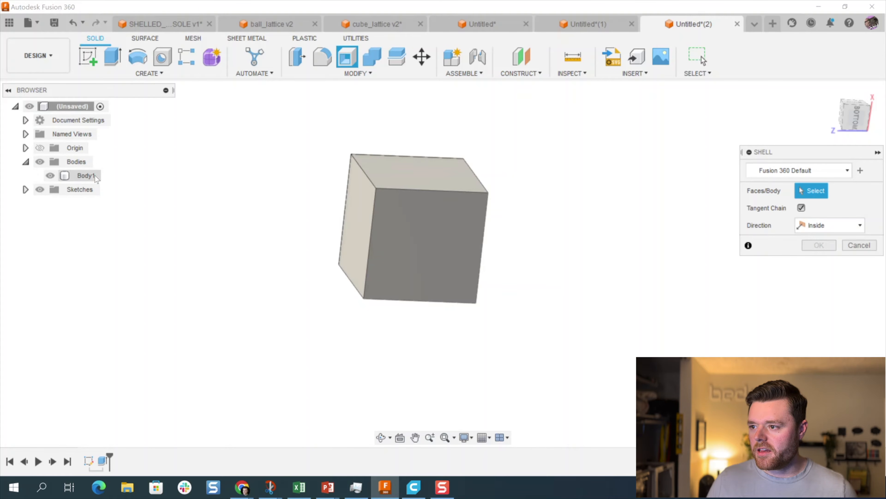
{"action": "left_click", "coordinate": [93, 174]}
{"action": "left_click", "coordinate": [826, 224]}
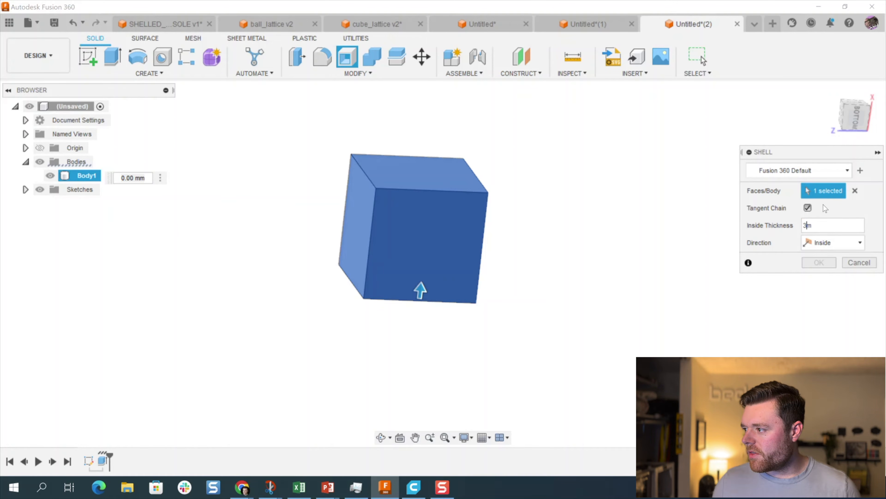
{"action": "type", "text": "3M"}
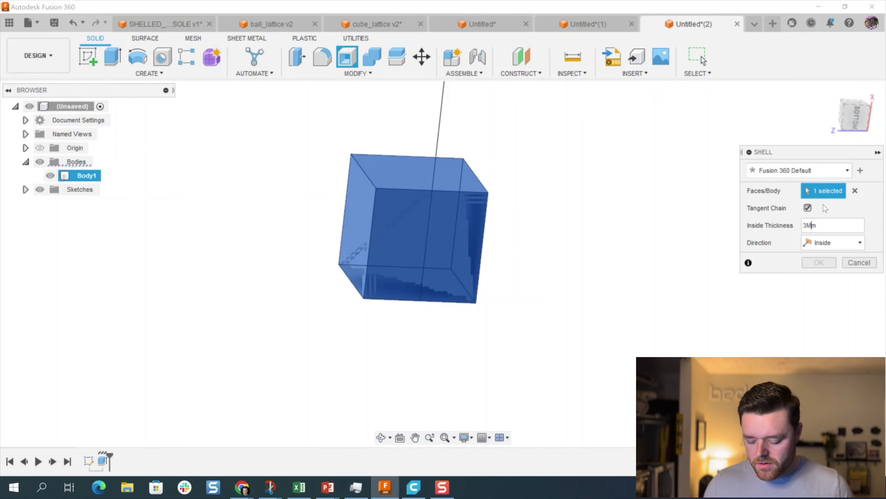
{"action": "key", "text": "BackSpace"}
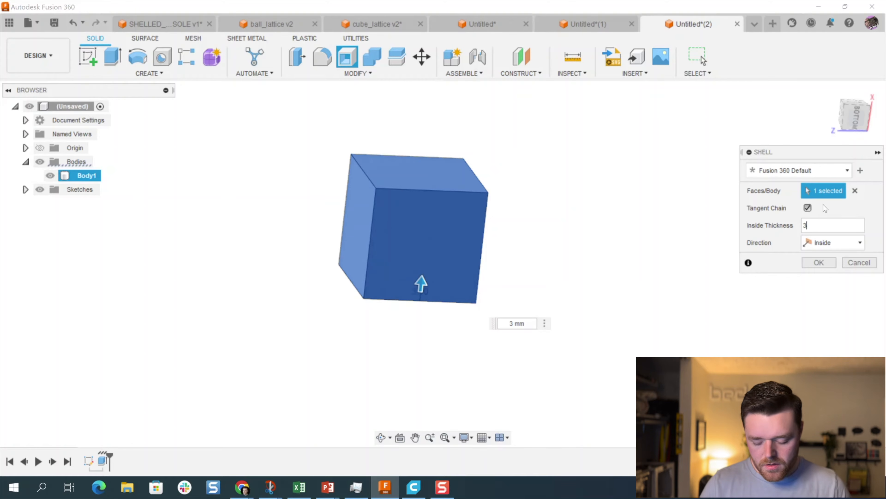
{"action": "type", "text": "mm"}
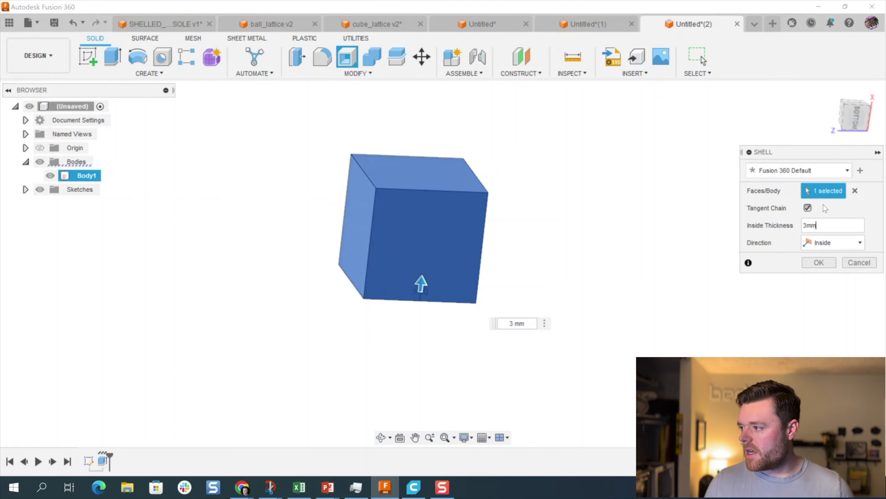
{"action": "left_click", "coordinate": [819, 263]}
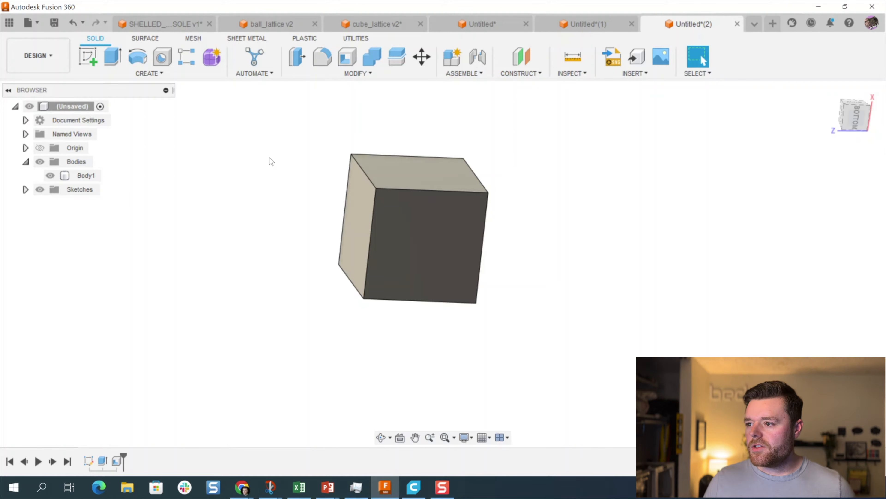
Step: Create a section analysis of the shelled cube using the vertical XY origin plane as cut plane at 0 mm distance
{"action": "left_click", "coordinate": [590, 76]}
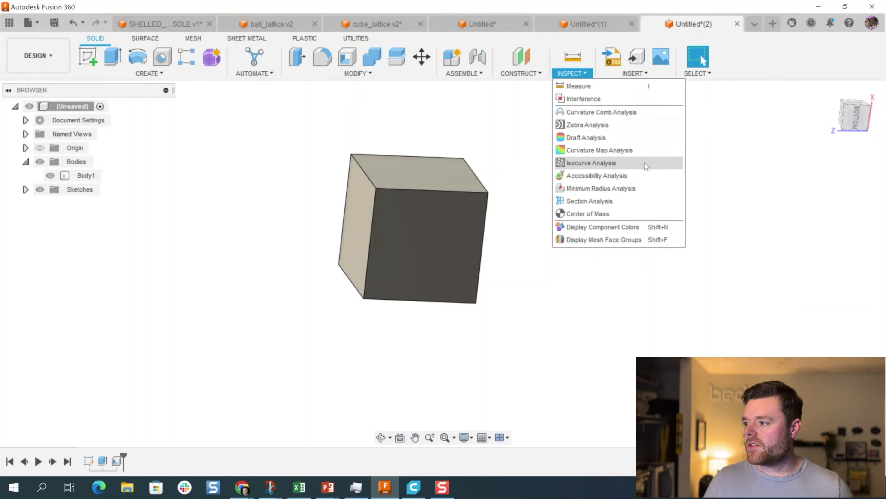
{"action": "left_click", "coordinate": [597, 201]}
{"action": "scroll", "coordinate": [367, 284], "scroll_direction": "down", "scroll_amount": 3}
{"action": "middle_click_drag", "start_coordinate": [366, 283], "coordinate": [433, 262], "text": "shift"}
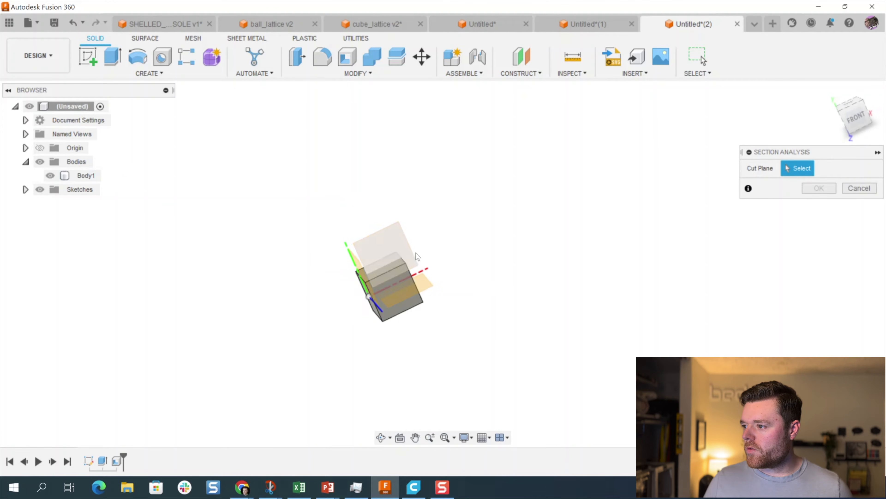
{"action": "left_click", "coordinate": [383, 243]}
{"action": "scroll", "coordinate": [399, 301], "scroll_direction": "up", "scroll_amount": 3}
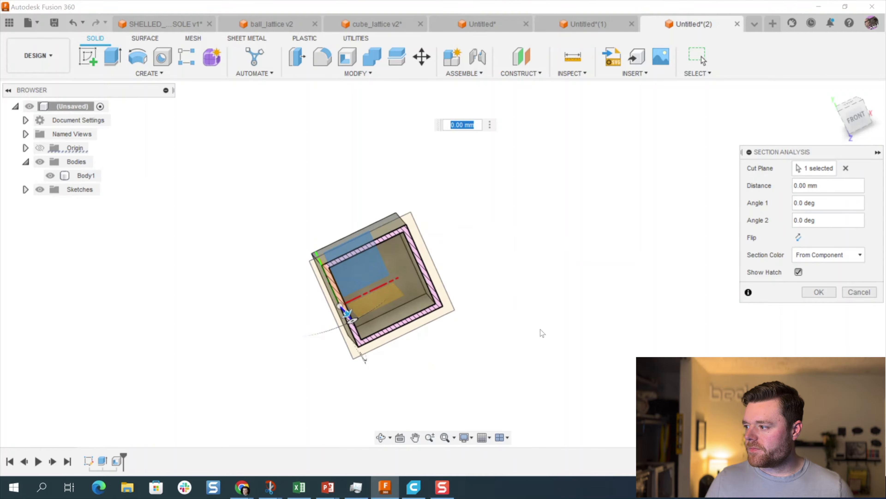
{"action": "left_click", "coordinate": [819, 292]}
{"action": "middle_click_drag", "start_coordinate": [558, 290], "coordinate": [485, 271], "text": "shift"}
{"action": "scroll", "coordinate": [384, 305], "scroll_direction": "up", "scroll_amount": 4}
{"action": "middle_click_drag", "start_coordinate": [396, 308], "coordinate": [366, 323], "text": "shift"}
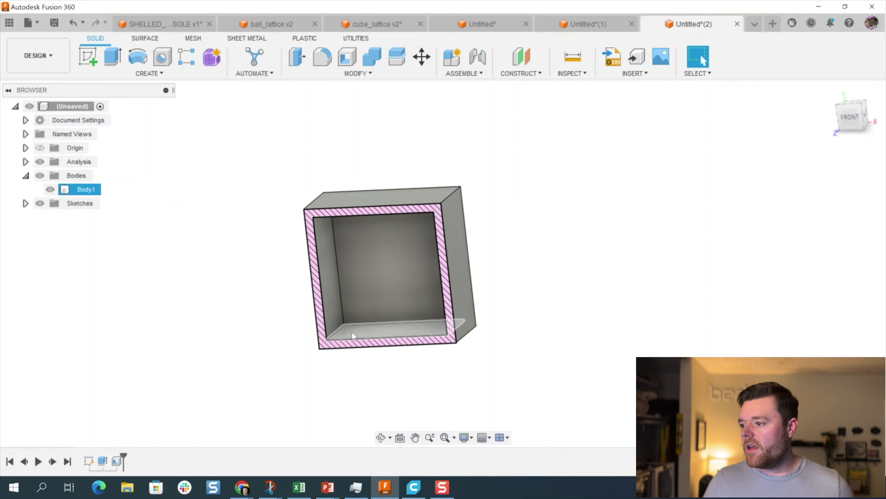
Step: Set up an extrusion of the cavity's inner floor face with extent To Object, ending at the cavity's inner ceiling face
{"action": "scroll", "coordinate": [351, 331], "scroll_direction": "up", "scroll_amount": 3}
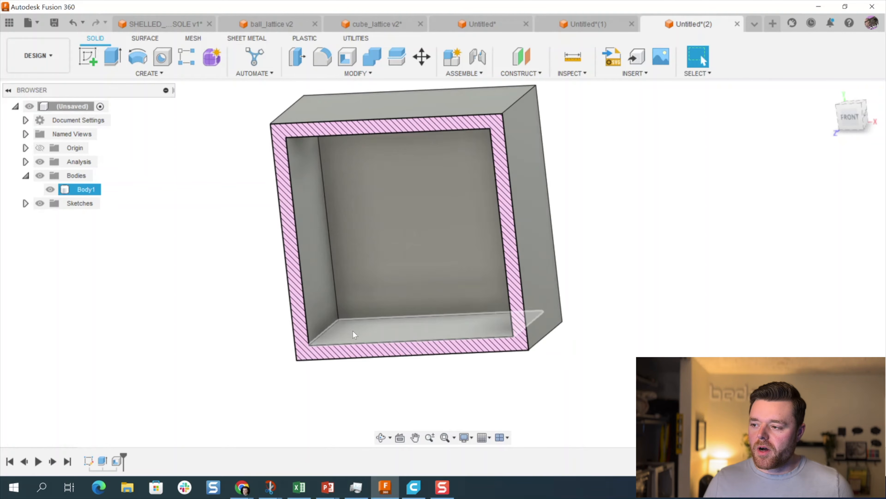
{"action": "middle_click_drag", "start_coordinate": [352, 331], "coordinate": [345, 311], "text": "shift"}
{"action": "left_click", "coordinate": [345, 312]}
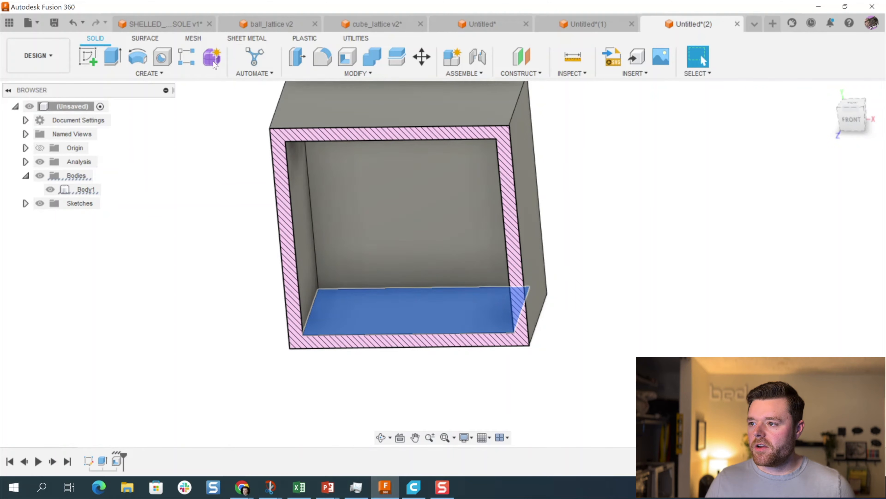
{"action": "left_click", "coordinate": [111, 58]}
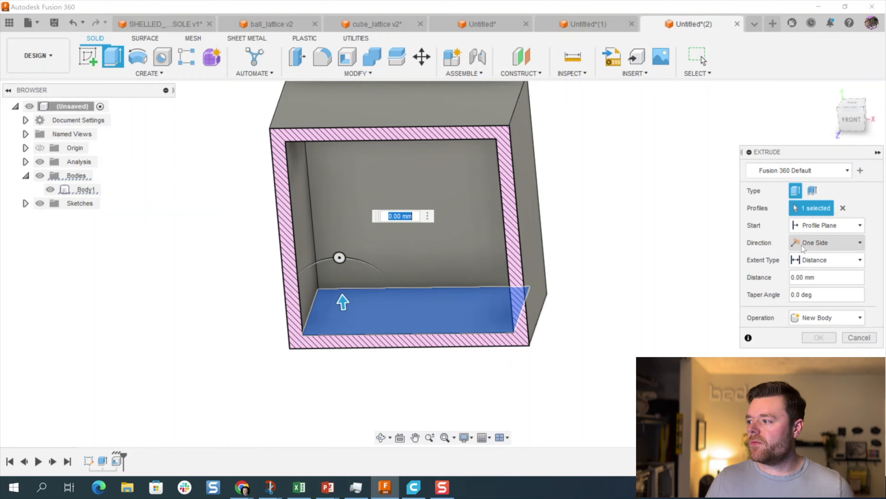
{"action": "left_click", "coordinate": [826, 248]}
{"action": "left_click", "coordinate": [825, 248]}
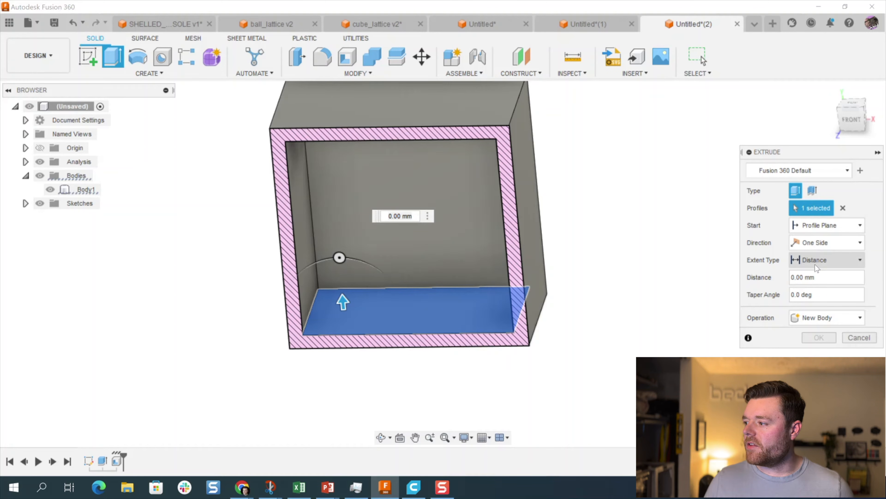
{"action": "left_click", "coordinate": [825, 268]}
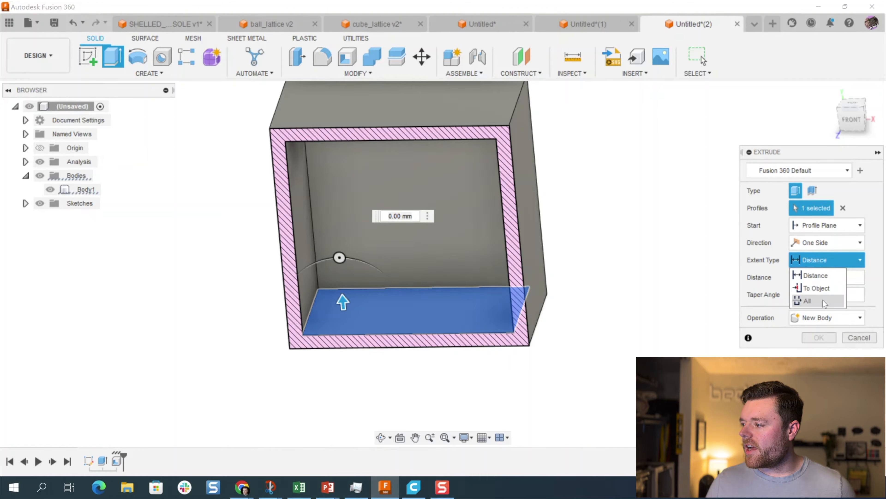
{"action": "left_click", "coordinate": [819, 287]}
{"action": "middle_click_drag", "start_coordinate": [398, 236], "coordinate": [344, 182], "text": "shift"}
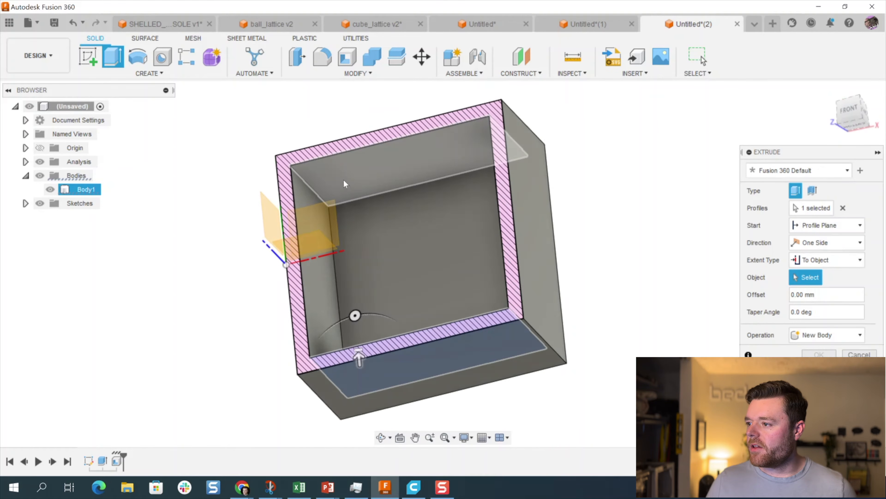
{"action": "left_click", "coordinate": [343, 179]}
Step: Set the cavity-filling extrusion's operation to New Body and create it as a separate solid
{"action": "middle_click_drag", "start_coordinate": [488, 151], "coordinate": [544, 196], "text": "shift"}
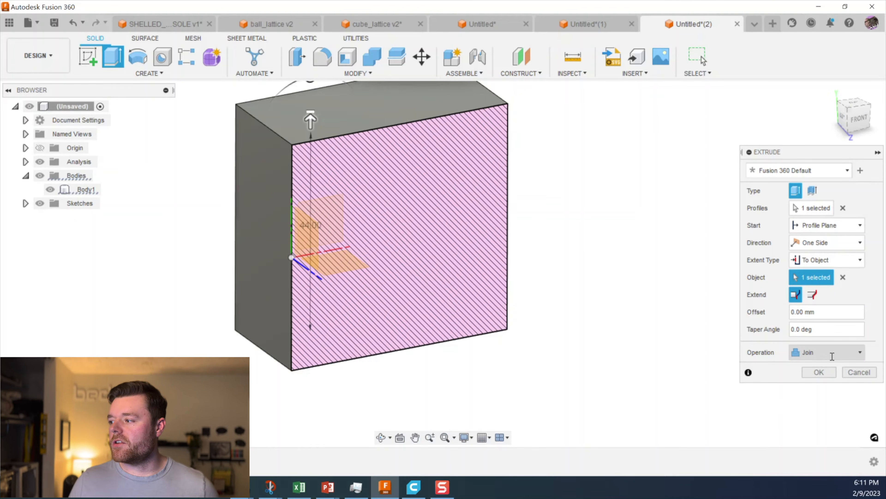
{"action": "left_click", "coordinate": [829, 353]}
{"action": "left_click", "coordinate": [818, 406]}
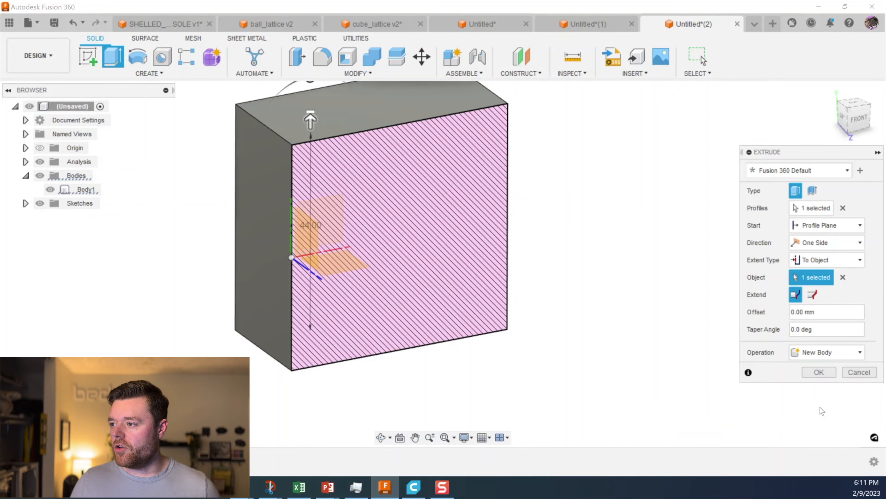
{"action": "middle_click_drag", "start_coordinate": [526, 309], "coordinate": [508, 307], "text": "shift"}
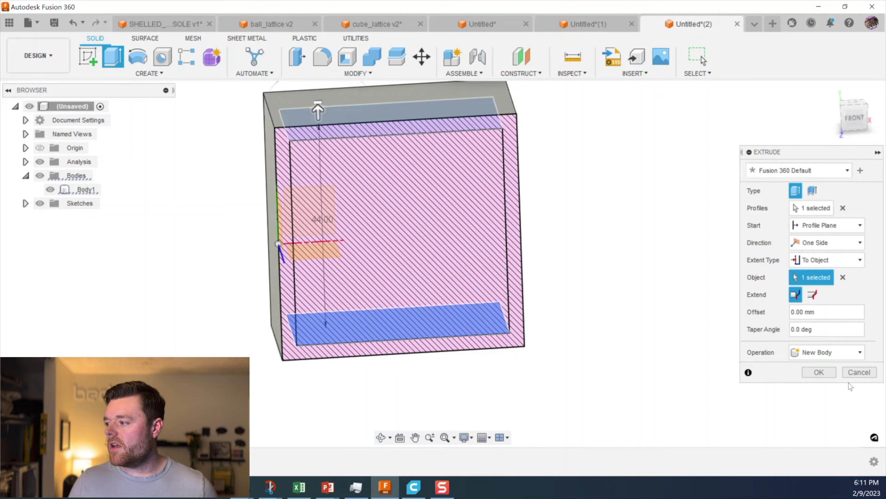
{"action": "left_click", "coordinate": [818, 372]}
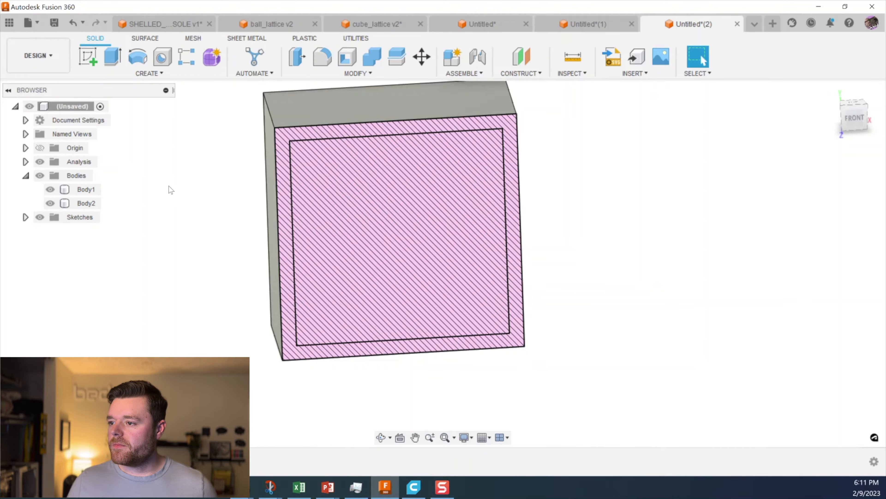
Step: Apply a volumetric lattice with the Gyroid cell shape to the inner body, Body2
{"action": "scroll", "coordinate": [237, 322], "scroll_direction": "down", "scroll_amount": 2}
{"action": "middle_click_drag", "start_coordinate": [237, 323], "coordinate": [200, 305], "text": "shift"}
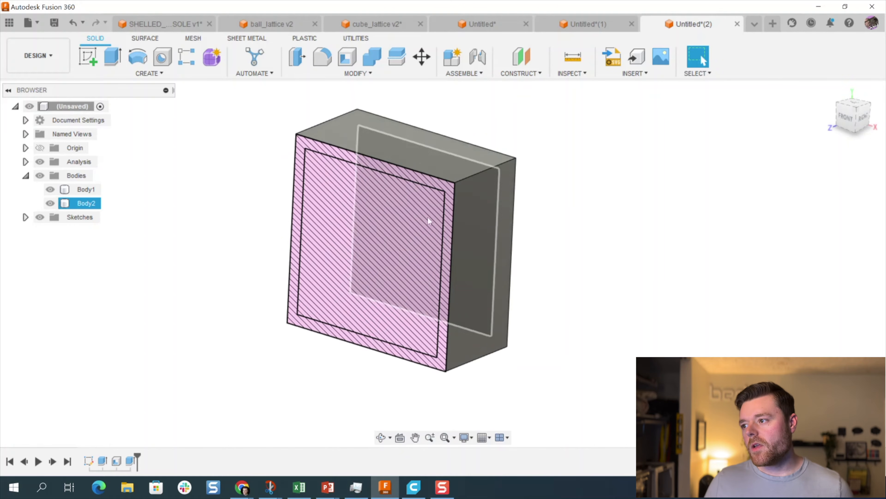
{"action": "middle_click_drag", "start_coordinate": [488, 113], "coordinate": [493, 94], "text": "shift"}
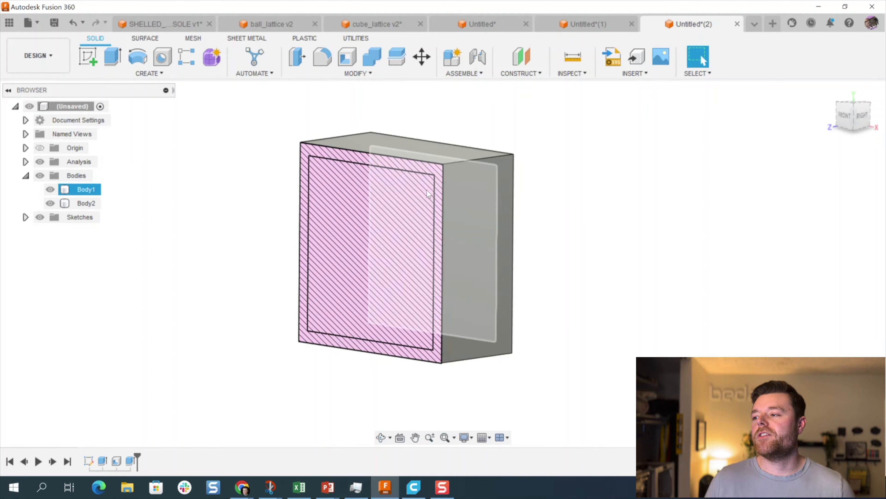
{"action": "middle_click_drag", "start_coordinate": [470, 152], "coordinate": [485, 166], "text": "shift"}
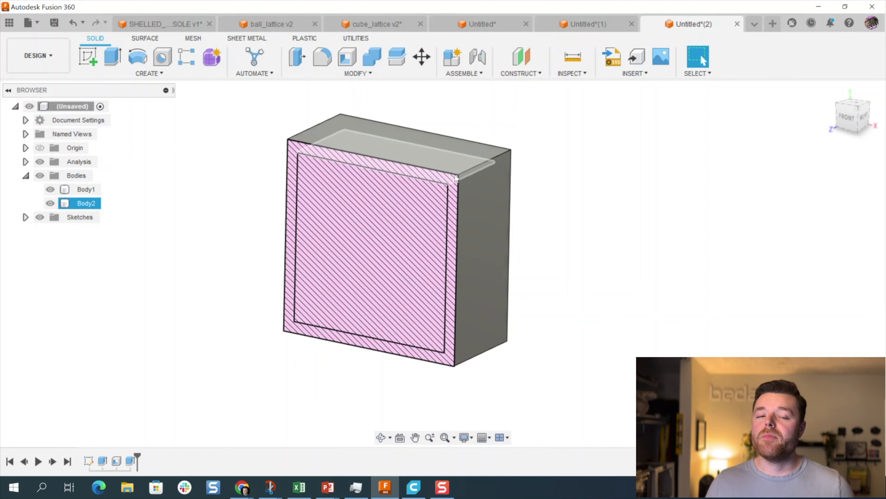
{"action": "scroll", "coordinate": [395, 101], "scroll_direction": "up", "scroll_amount": 1}
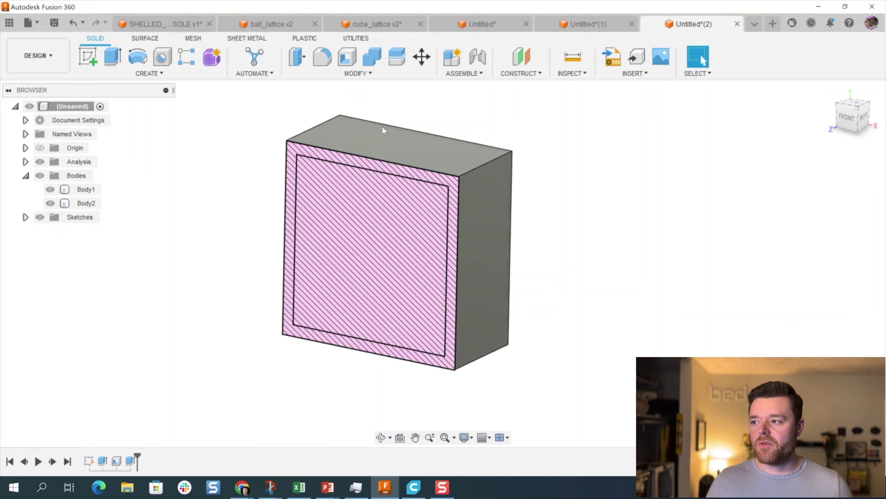
{"action": "left_click", "coordinate": [87, 204]}
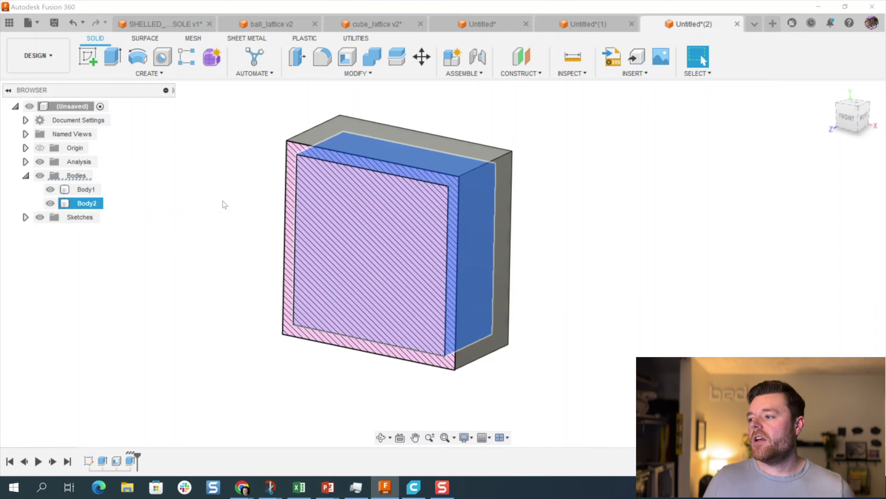
{"action": "left_click", "coordinate": [365, 74]}
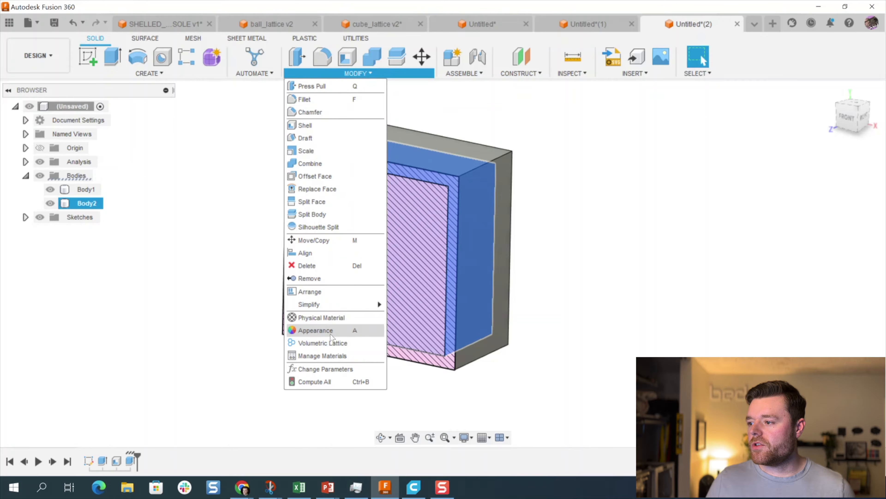
{"action": "left_click", "coordinate": [308, 342]}
{"action": "middle_click_drag", "start_coordinate": [494, 209], "coordinate": [535, 227], "text": "shift"}
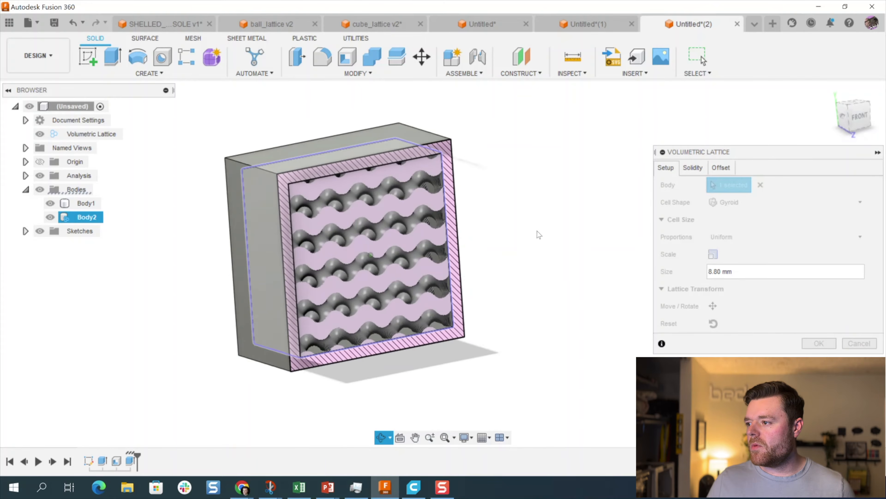
Step: Set the gyroid lattice's solidity to 0.25 with uniform distribution and finish the lattice, keeping the 8.80 mm cell size
{"action": "left_click", "coordinate": [700, 169]}
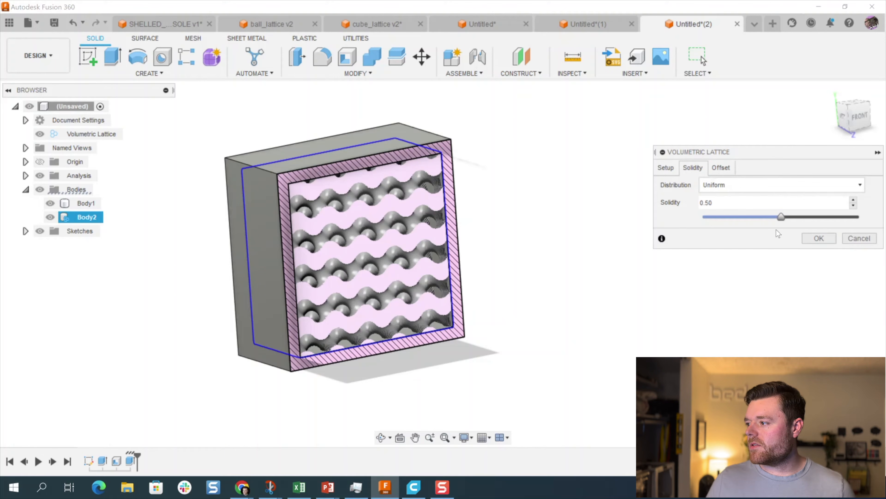
{"action": "left_click_drag", "start_coordinate": [778, 217], "coordinate": [742, 217]}
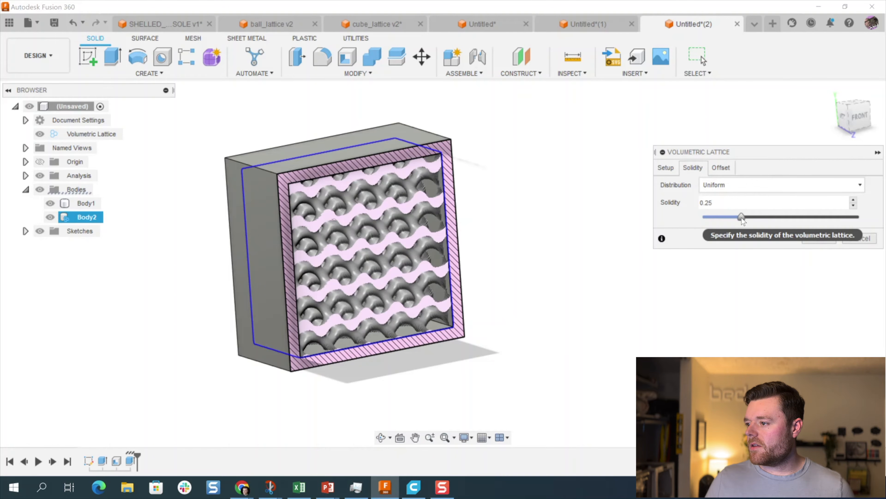
{"action": "middle_click_drag", "start_coordinate": [496, 254], "coordinate": [440, 253], "text": "shift"}
{"action": "left_click", "coordinate": [666, 168]}
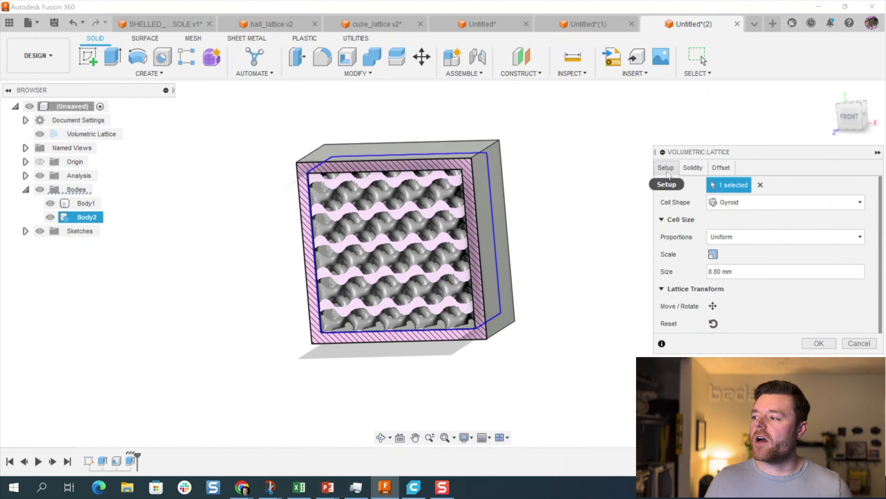
{"action": "mouse_move", "coordinate": [379, 250]}
{"action": "middle_mouse_down", "text": "shift"}
{"action": "mouse_move", "coordinate": [389, 242]}
{"action": "mouse_move", "coordinate": [392, 251]}
{"action": "middle_mouse_up", "text": "shift"}
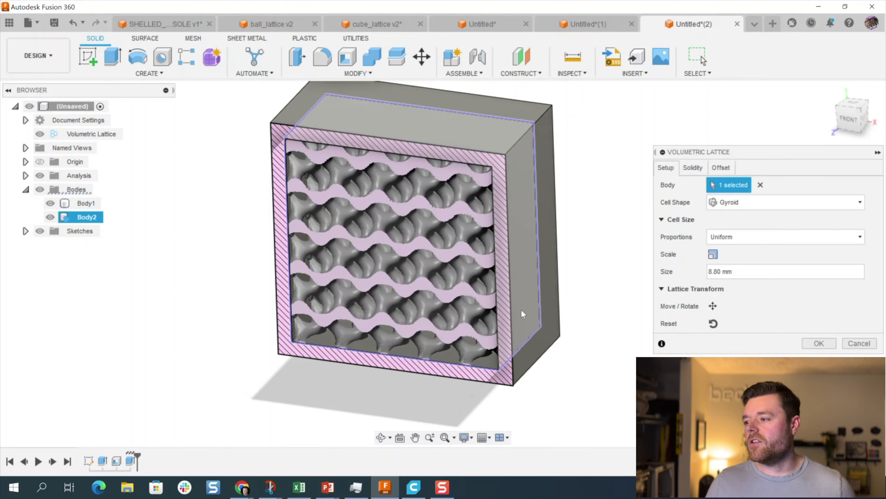
{"action": "middle_click_drag", "start_coordinate": [479, 265], "coordinate": [448, 244], "text": "shift"}
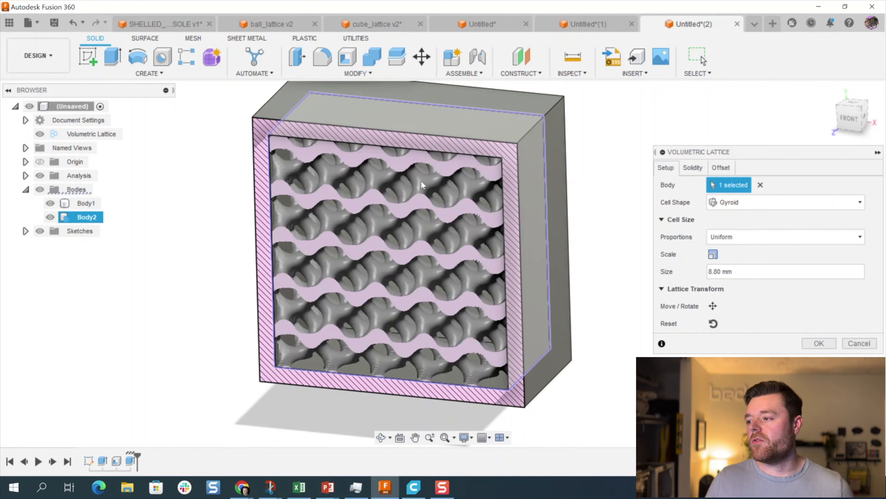
{"action": "middle_click_drag", "start_coordinate": [415, 186], "coordinate": [454, 187], "text": "shift"}
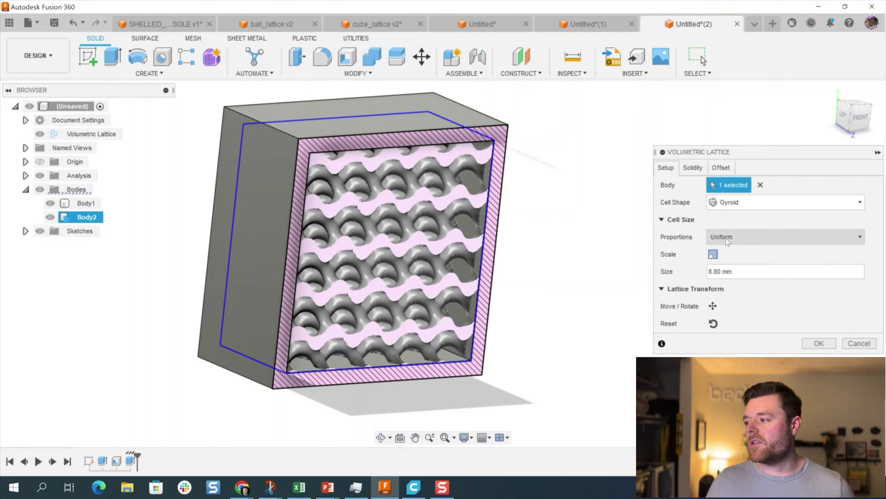
{"action": "left_click", "coordinate": [689, 168]}
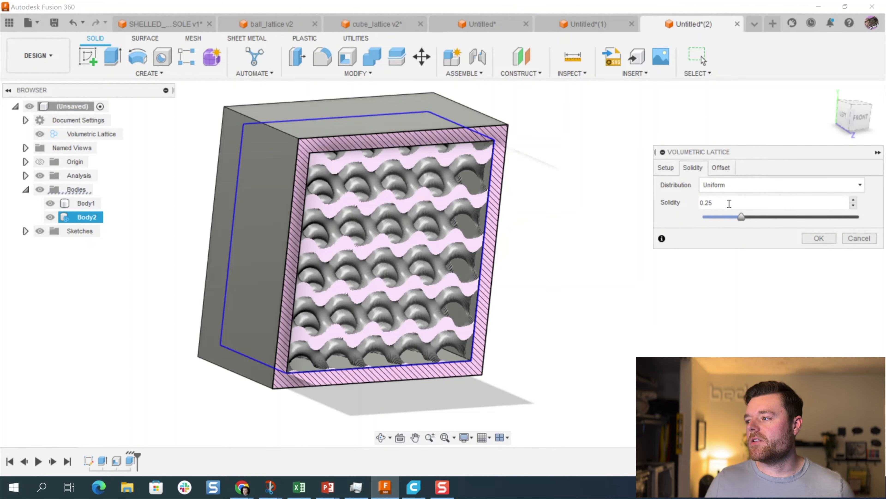
{"action": "left_click", "coordinate": [665, 171]}
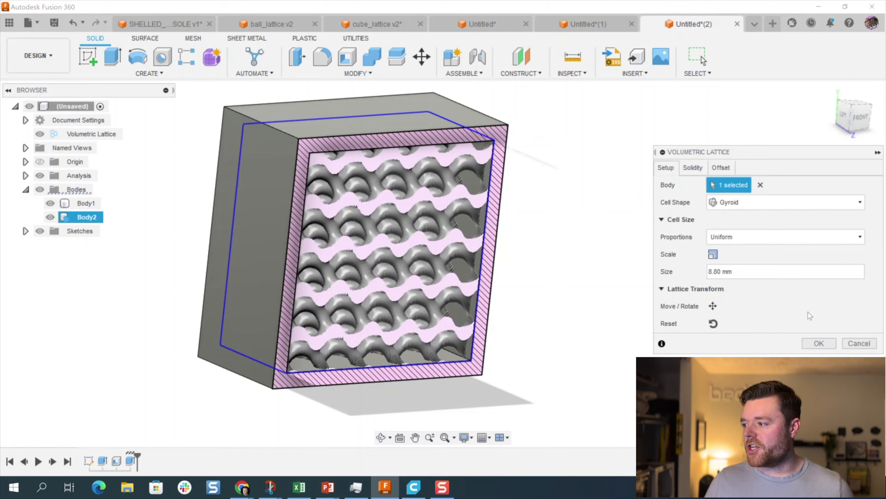
{"action": "left_click", "coordinate": [822, 343]}
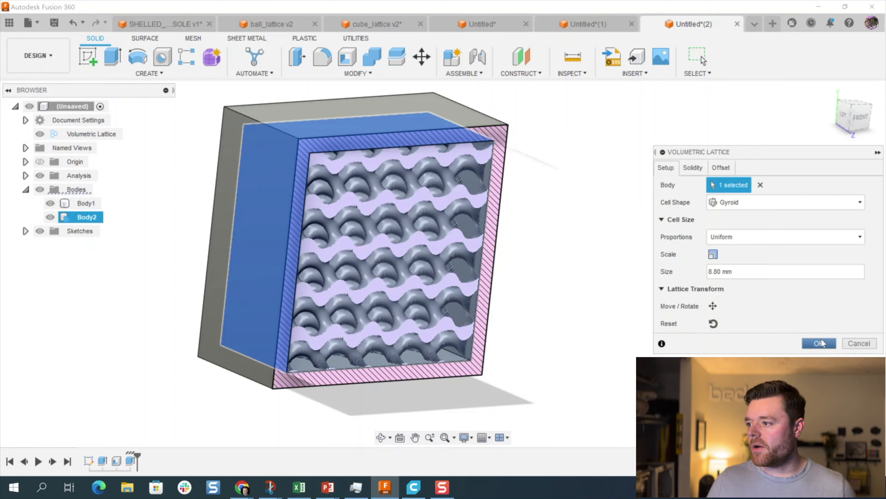
Step: Hide the section analysis and start a sketch on the cube's front face
{"action": "middle_click_drag", "start_coordinate": [638, 305], "coordinate": [558, 307], "text": "shift"}
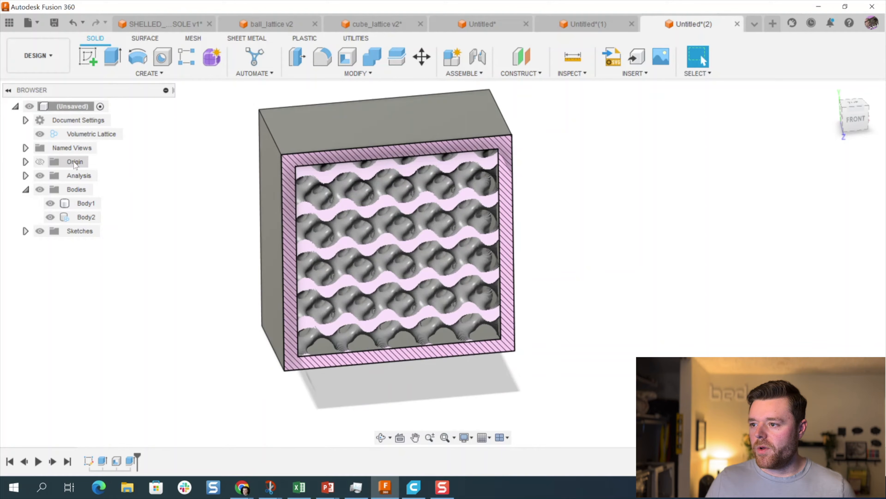
{"action": "left_click", "coordinate": [40, 175]}
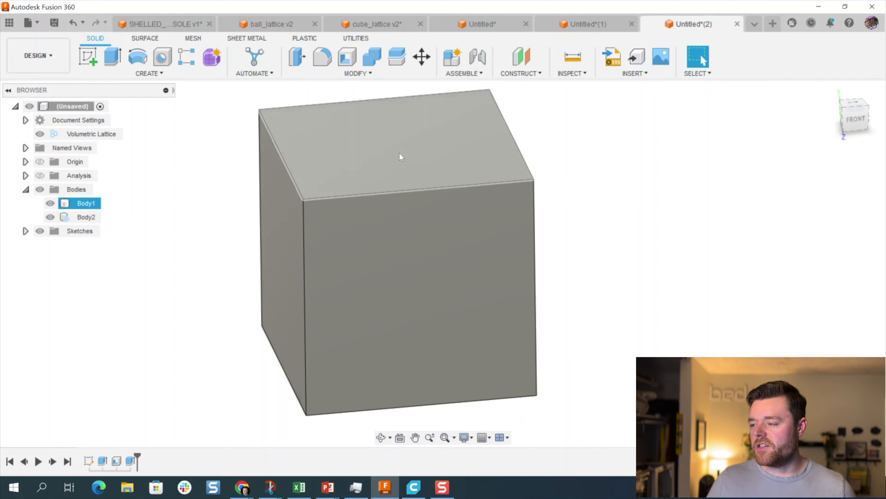
{"action": "middle_click_drag", "start_coordinate": [492, 247], "coordinate": [471, 244], "text": "shift"}
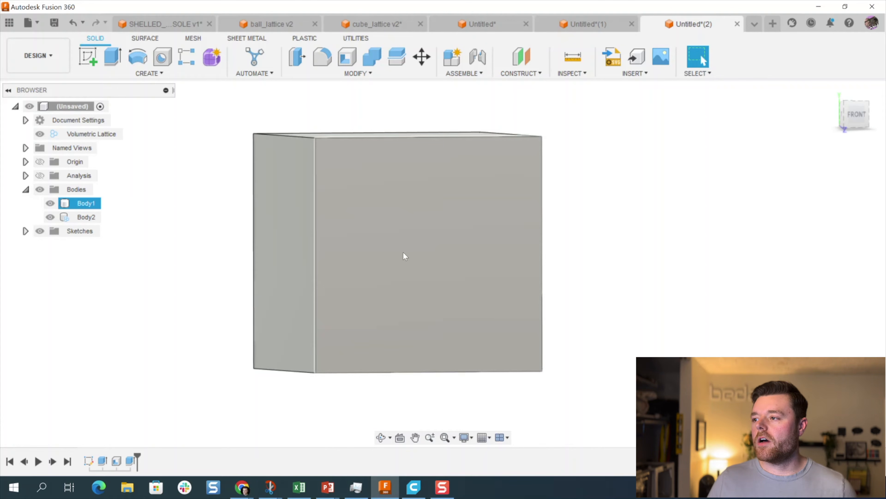
{"action": "left_click", "coordinate": [405, 256]}
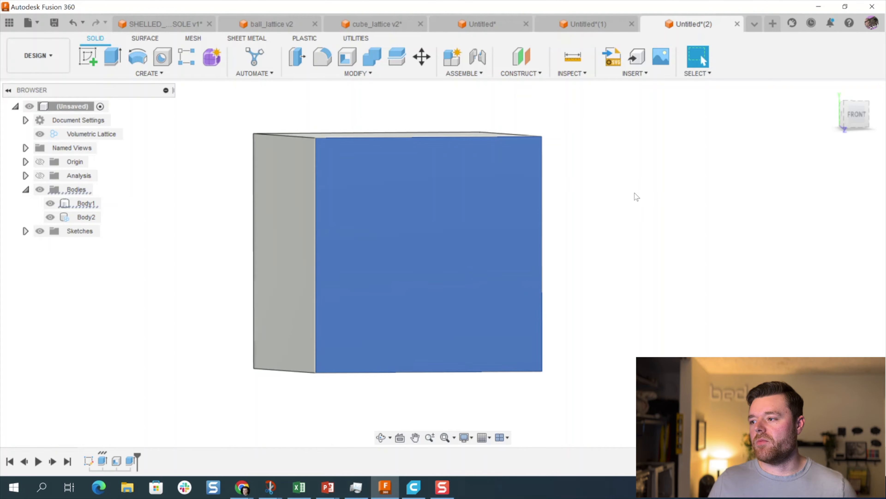
{"action": "left_click", "coordinate": [88, 58]}
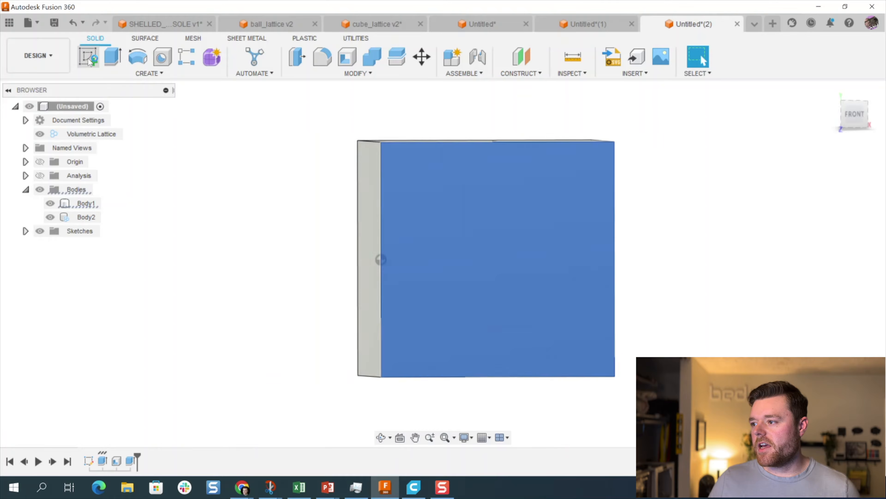
Step: Sketch a two-point rectangle inside the borders of the cube's front face and finish the sketch
{"action": "scroll", "coordinate": [296, 250], "scroll_direction": "down", "scroll_amount": 2}
{"action": "key", "text": "r"}
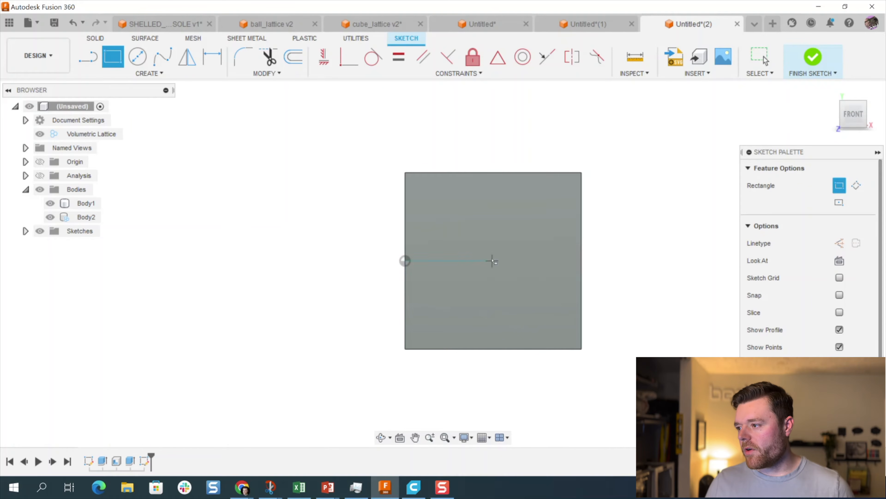
{"action": "left_click", "coordinate": [437, 222]}
{"action": "left_click", "coordinate": [553, 317]}
{"action": "key", "text": "Escape"}
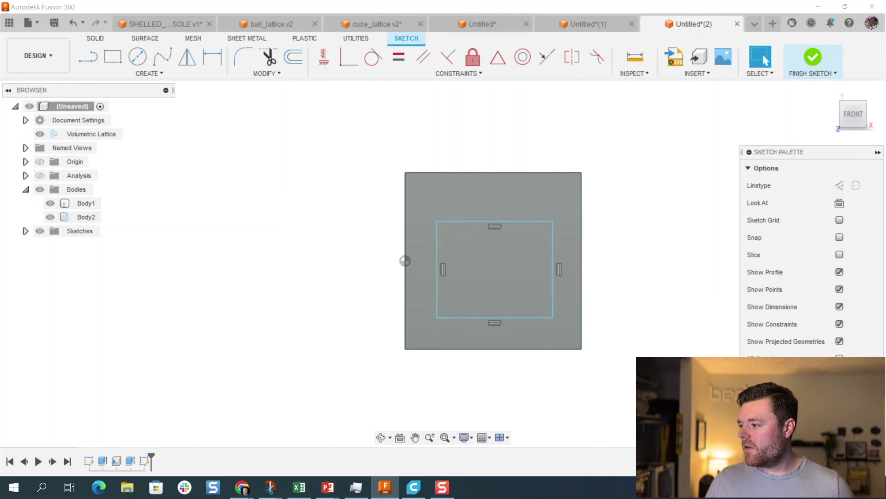
{"action": "left_click", "coordinate": [813, 57]}
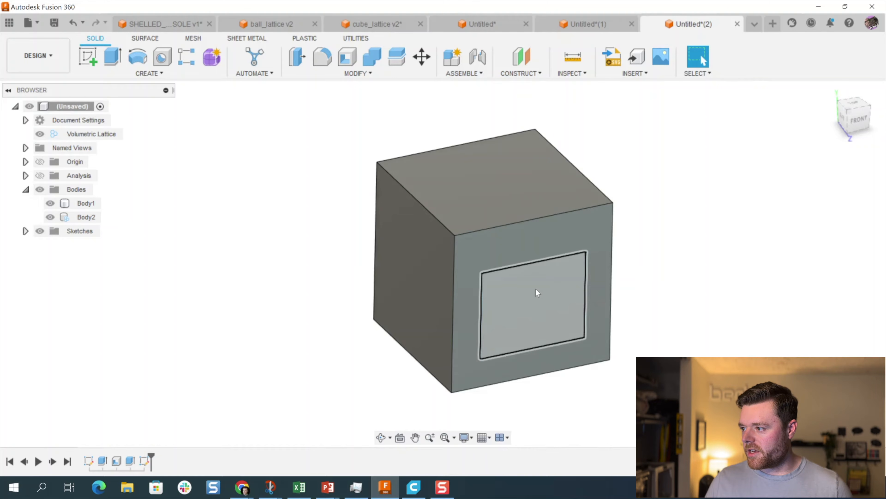
Step: Extrude the rectangle profile -3 mm as a cut to open a window in the cube's front wall
{"action": "left_click", "coordinate": [537, 292]}
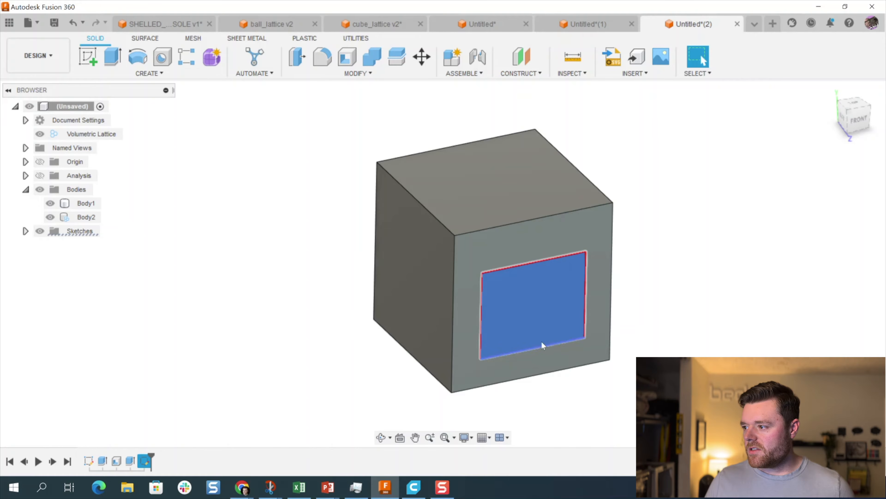
{"action": "left_click", "coordinate": [113, 57]}
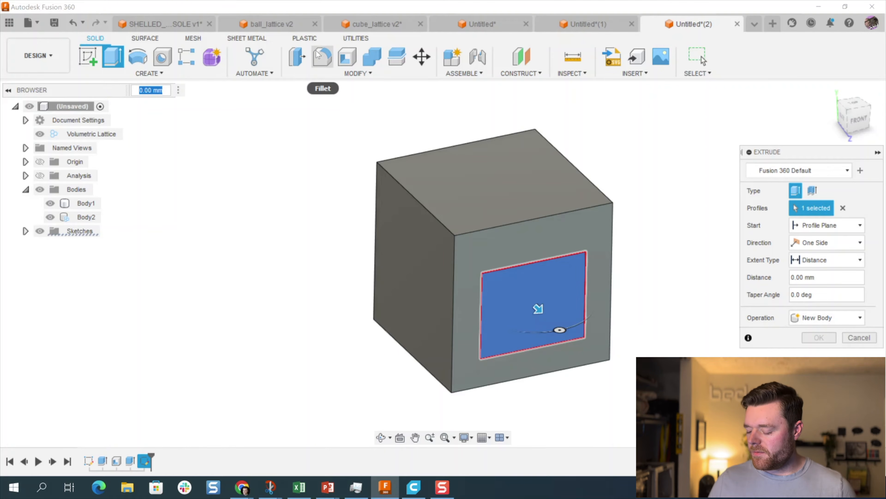
{"action": "type", "text": "-3"}
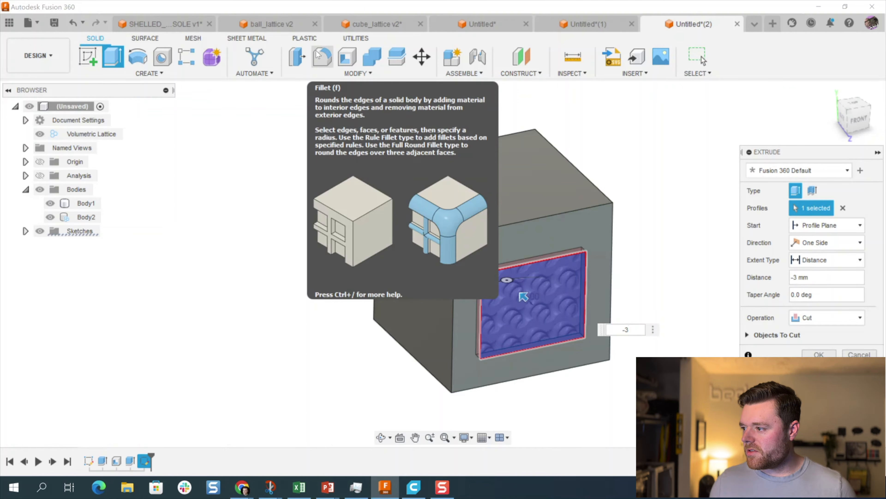
{"action": "key", "text": "Return"}
{"action": "middle_click_drag", "start_coordinate": [652, 161], "coordinate": [595, 325], "text": "shift"}
{"action": "key", "text": "Escape"}
Step: Examine the gyroid lattice through the rectangular window in the cube's front face
{"action": "scroll", "coordinate": [277, 198], "scroll_direction": "down", "scroll_amount": 3}
{"action": "scroll", "coordinate": [524, 287], "scroll_direction": "up", "scroll_amount": 1}
{"action": "middle_click_drag", "start_coordinate": [437, 241], "coordinate": [402, 224], "text": "shift"}
{"action": "scroll", "coordinate": [537, 203], "scroll_direction": "down", "scroll_amount": 5}
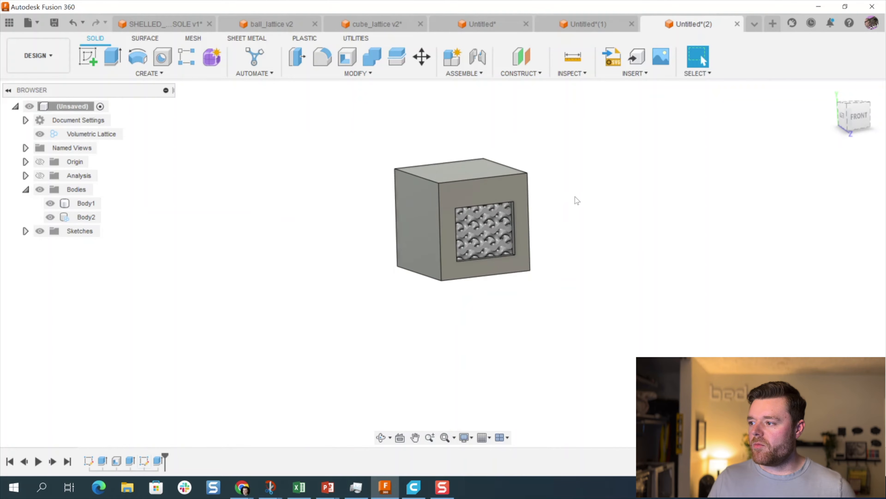
{"action": "scroll", "coordinate": [574, 201], "scroll_direction": "up", "scroll_amount": 4}
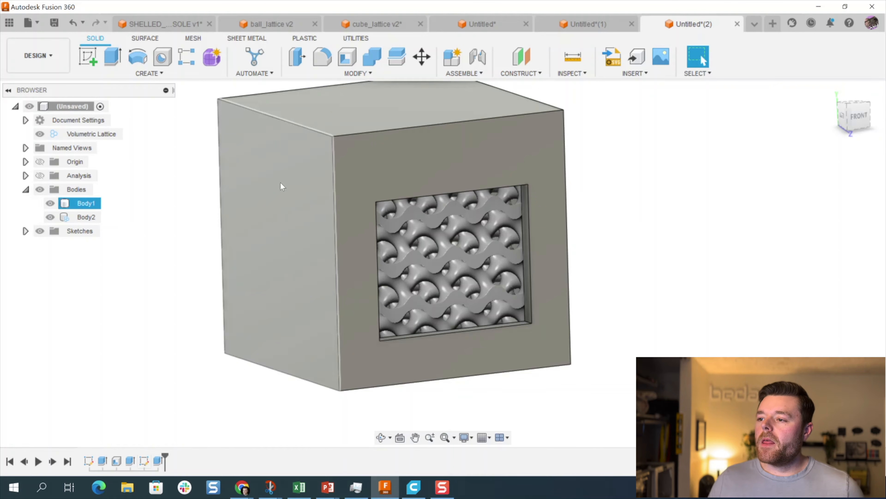
{"action": "mouse_move", "coordinate": [334, 201]}
{"action": "middle_mouse_down", "text": "shift"}
{"action": "mouse_move", "coordinate": [346, 208]}
{"action": "mouse_move", "coordinate": [334, 213]}
{"action": "middle_mouse_up", "text": "shift"}
{"action": "scroll", "coordinate": [665, 159], "scroll_direction": "down", "scroll_amount": 1}
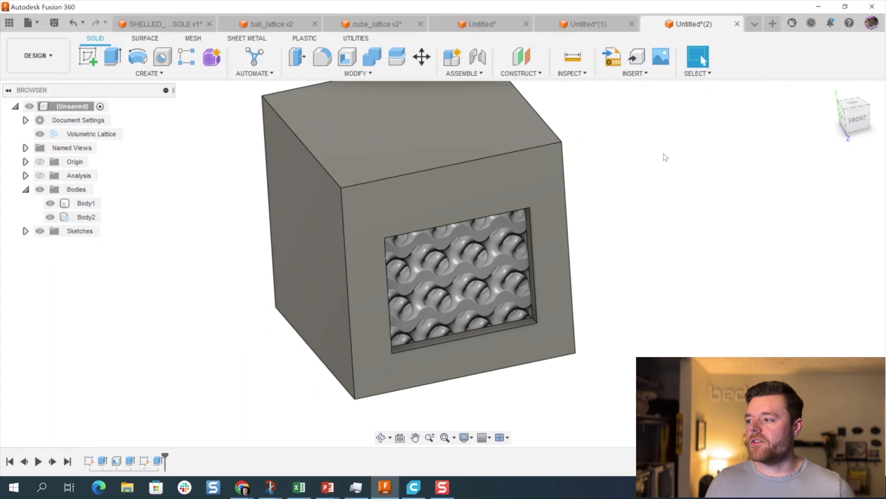
{"action": "scroll", "coordinate": [564, 250], "scroll_direction": "down", "scroll_amount": 1}
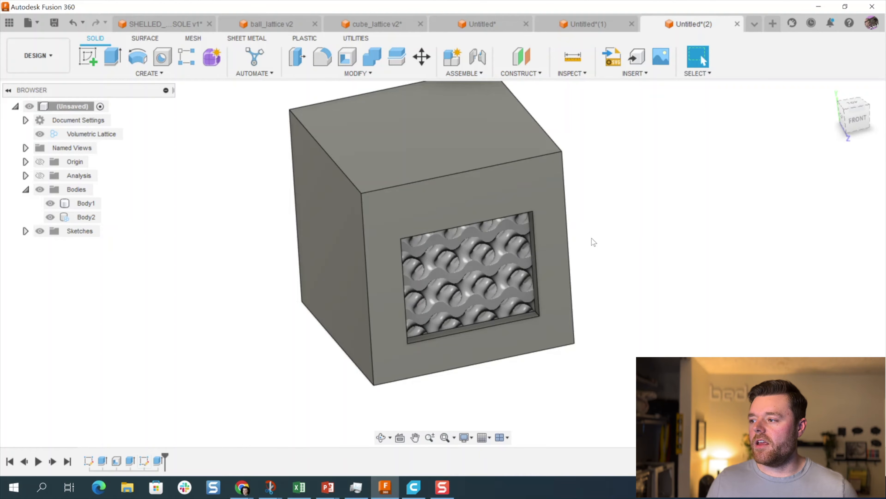
{"action": "middle_click_drag", "start_coordinate": [576, 274], "coordinate": [578, 259], "text": "shift"}
{"action": "scroll", "coordinate": [243, 241], "scroll_direction": "up", "scroll_amount": 1}
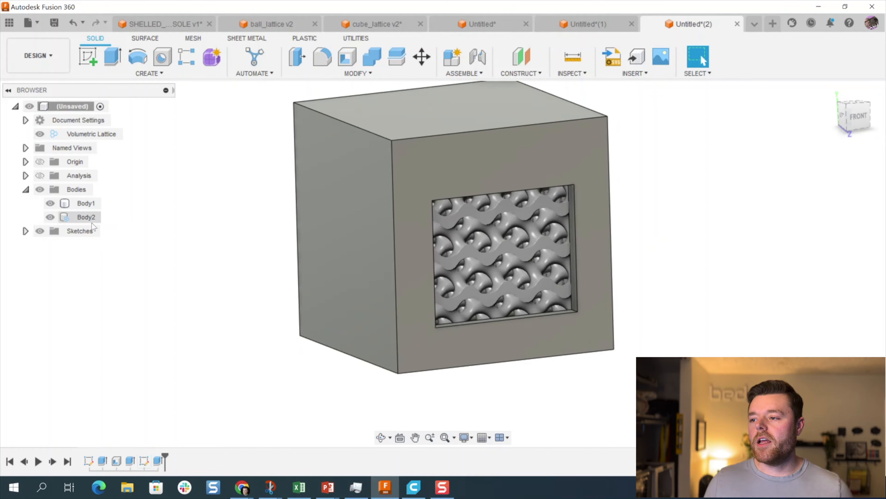
Step: Highlight the lattice body and the shell body in turn and inspect where they meet at the window
{"action": "left_click", "coordinate": [91, 217]}
{"action": "left_click", "coordinate": [87, 205]}
{"action": "left_click", "coordinate": [217, 236]}
{"action": "mouse_move", "coordinate": [653, 222]}
{"action": "middle_mouse_down", "text": "shift"}
{"action": "mouse_move", "coordinate": [635, 240]}
{"action": "mouse_move", "coordinate": [650, 240]}
{"action": "mouse_move", "coordinate": [642, 234]}
{"action": "middle_mouse_up", "text": "shift"}
{"action": "scroll", "coordinate": [601, 193], "scroll_direction": "up", "scroll_amount": 3}
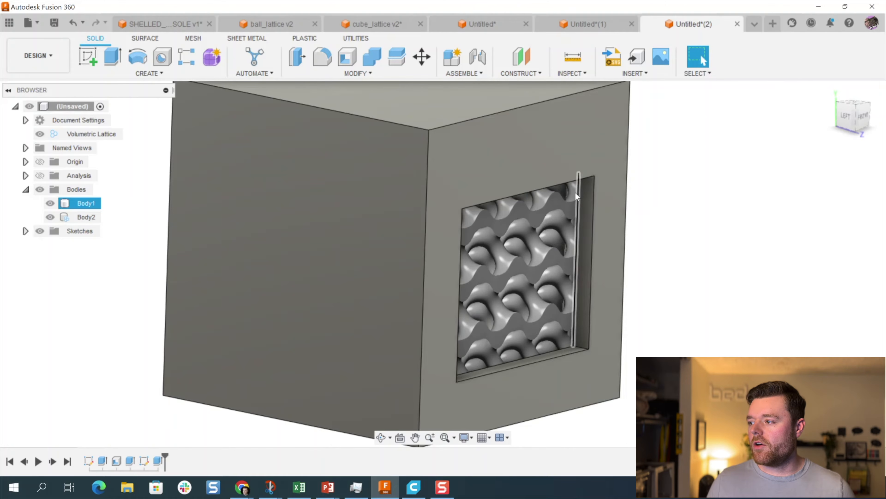
{"action": "left_click", "coordinate": [498, 232]}
{"action": "left_click", "coordinate": [655, 221]}
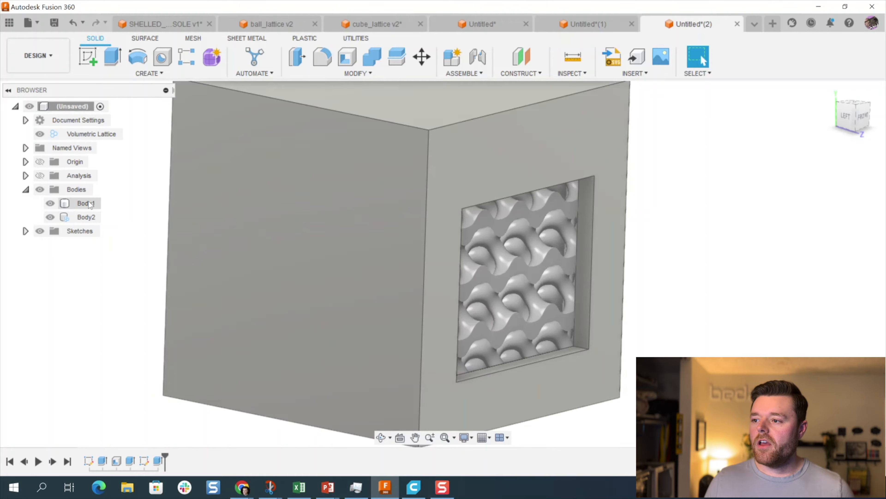
Step: Try to combine Body1 and Body2 with the Join operation, without keeping the tools
{"action": "left_click", "coordinate": [87, 204]}
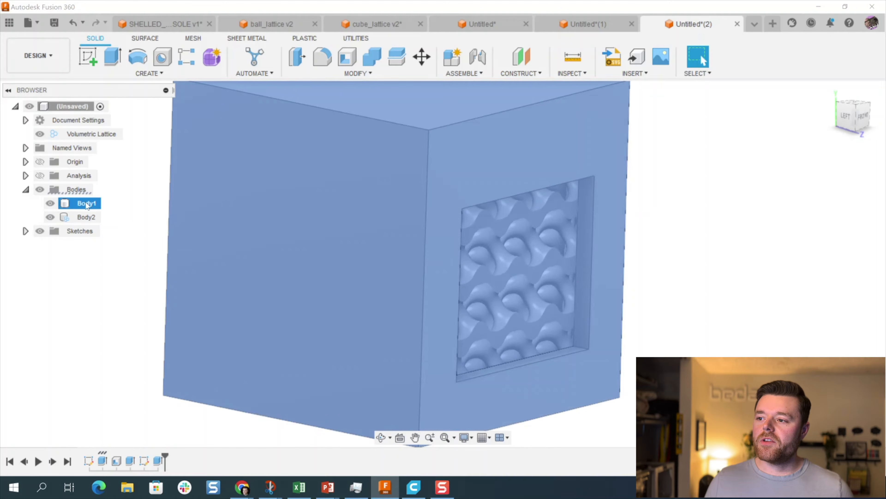
{"action": "left_click", "coordinate": [91, 216], "text": "ctrl"}
{"action": "left_click", "coordinate": [378, 61]}
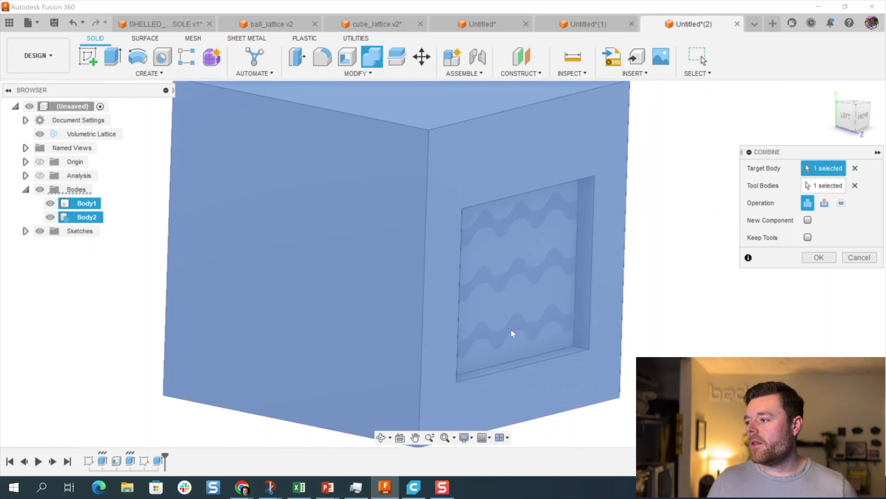
{"action": "scroll", "coordinate": [473, 318], "scroll_direction": "down", "scroll_amount": 2}
{"action": "middle_click_drag", "start_coordinate": [465, 312], "coordinate": [421, 283], "text": "shift"}
{"action": "scroll", "coordinate": [455, 276], "scroll_direction": "up", "scroll_amount": 2}
{"action": "middle_click_drag", "start_coordinate": [440, 248], "coordinate": [422, 252], "text": "shift"}
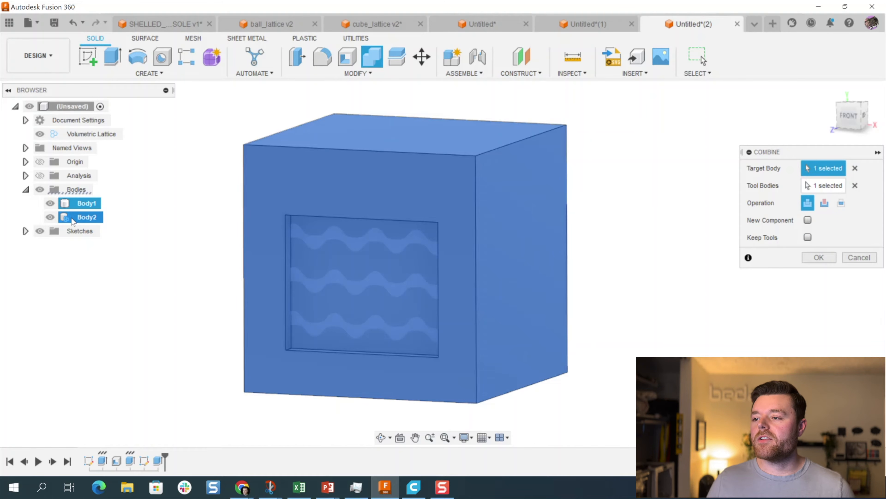
{"action": "left_click", "coordinate": [819, 254]}
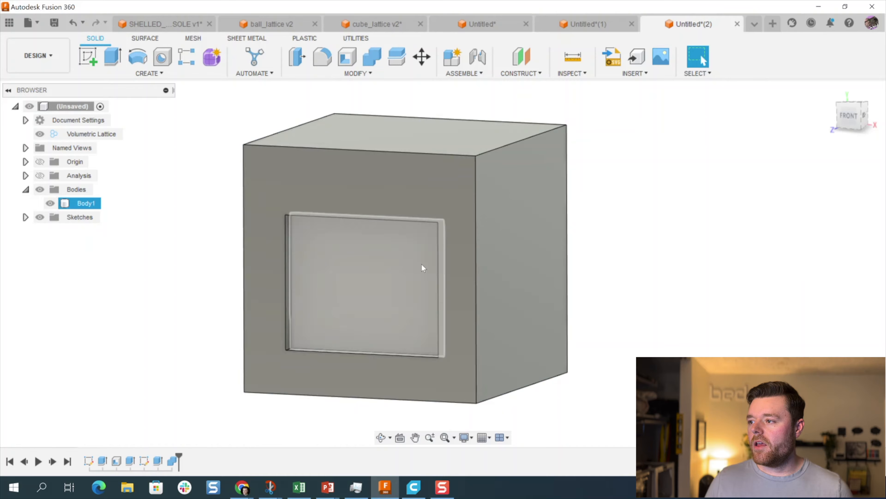
Step: Show the section analysis to inspect the interior of the combined body
{"action": "left_click", "coordinate": [563, 71]}
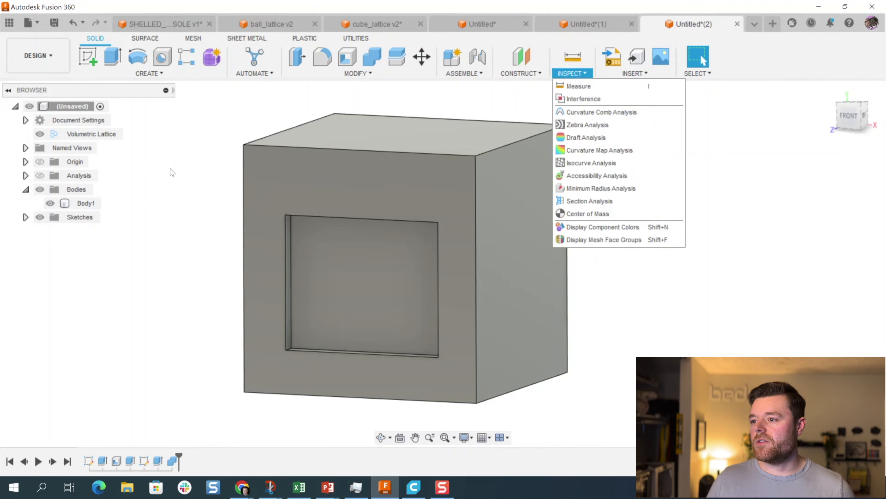
{"action": "left_click", "coordinate": [40, 175]}
{"action": "middle_click_drag", "start_coordinate": [309, 177], "coordinate": [625, 212], "text": "shift"}
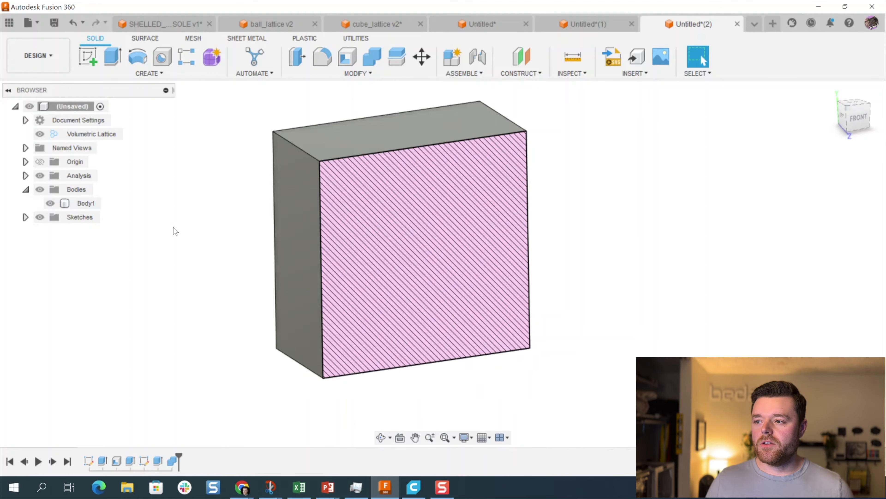
Step: Undo showing the section analysis and the combine of the two bodies
{"action": "key", "text": "ctrl+z"}
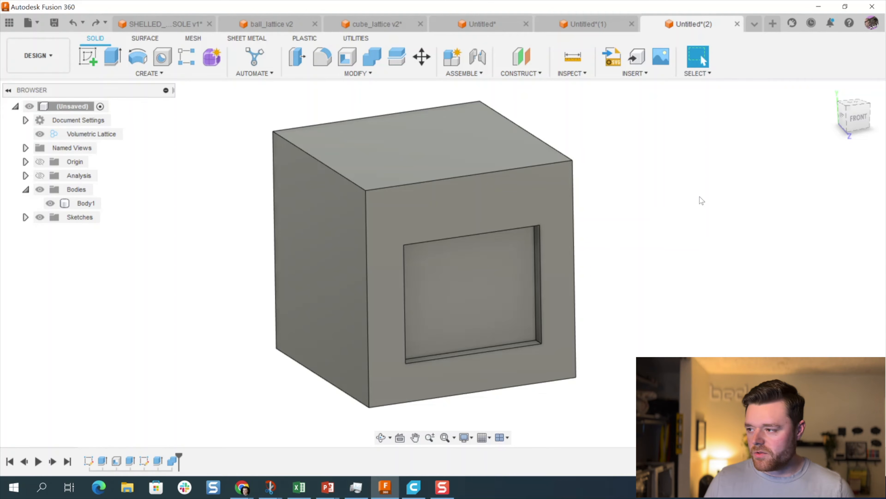
{"action": "key", "text": "ctrl+z"}
{"action": "mouse_move", "coordinate": [554, 209]}
{"action": "middle_mouse_down", "text": "shift"}
{"action": "mouse_move", "coordinate": [550, 186]}
{"action": "mouse_move", "coordinate": [544, 202]}
{"action": "middle_mouse_up", "text": "shift"}
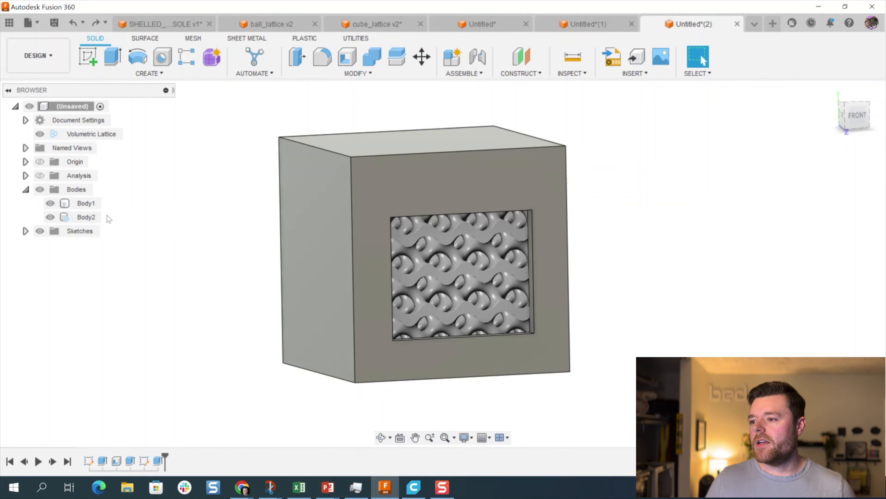
Step: Hide the shell body, Body1, and examine the gyroid lattice body on its own
{"action": "left_click", "coordinate": [55, 206]}
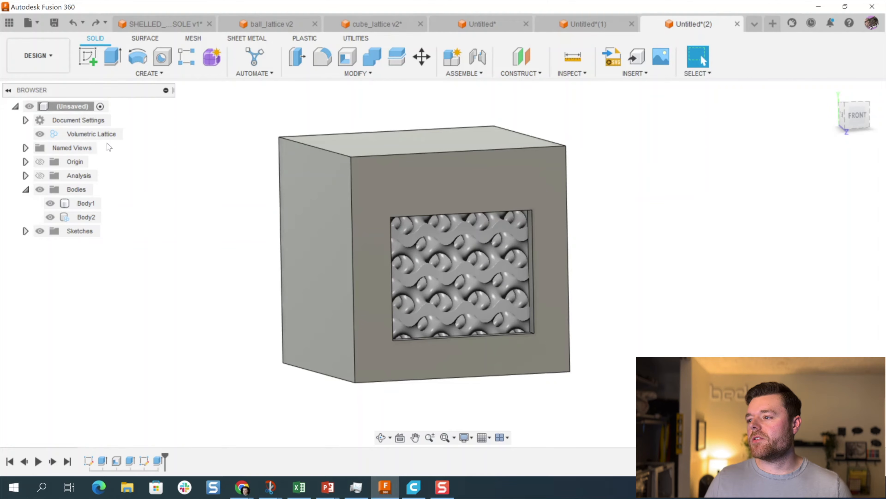
{"action": "left_click", "coordinate": [51, 203]}
{"action": "middle_click_drag", "start_coordinate": [610, 145], "coordinate": [595, 226], "text": "shift"}
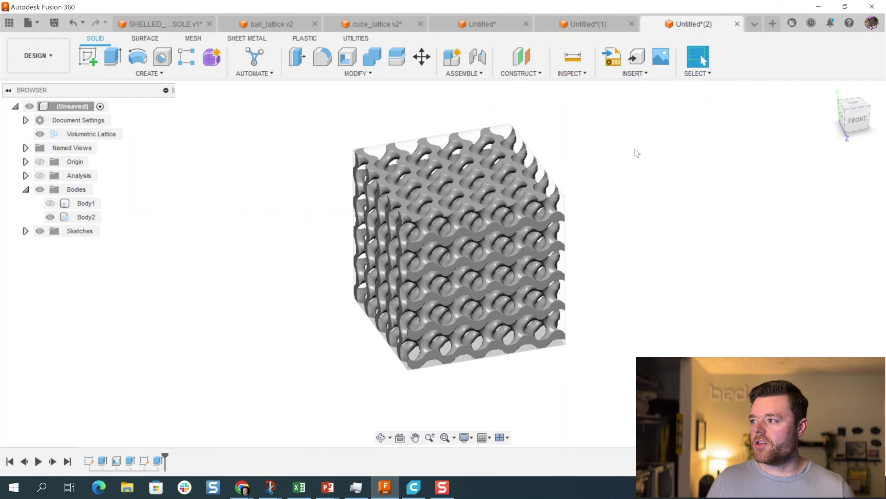
{"action": "mouse_move", "coordinate": [590, 199]}
{"action": "middle_mouse_down", "text": "shift"}
{"action": "mouse_move", "coordinate": [592, 166]}
{"action": "mouse_move", "coordinate": [595, 186]}
{"action": "middle_mouse_up", "text": "shift"}
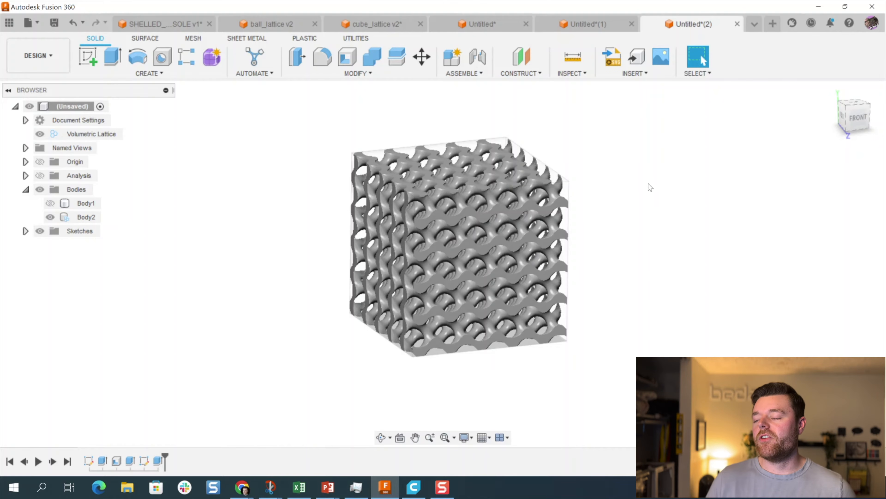
{"action": "scroll", "coordinate": [590, 287], "scroll_direction": "up", "scroll_amount": 3}
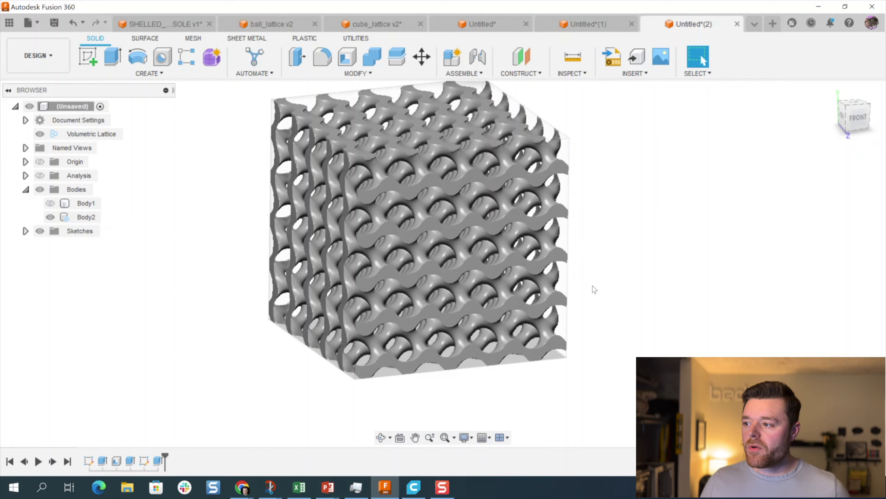
{"action": "scroll", "coordinate": [629, 290], "scroll_direction": "down", "scroll_amount": 2}
{"action": "scroll", "coordinate": [392, 155], "scroll_direction": "up", "scroll_amount": 2}
{"action": "scroll", "coordinate": [521, 205], "scroll_direction": "down", "scroll_amount": 1}
{"action": "middle_click_drag", "start_coordinate": [521, 205], "coordinate": [460, 218], "text": "shift"}
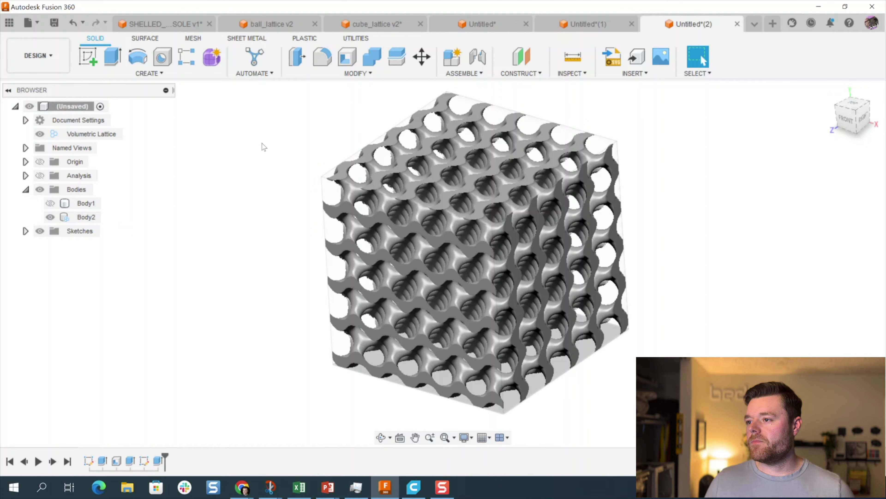
Step: Switch to the Render workspace, collapse the rendering gallery and view the lattice body there
{"action": "left_click", "coordinate": [49, 58]}
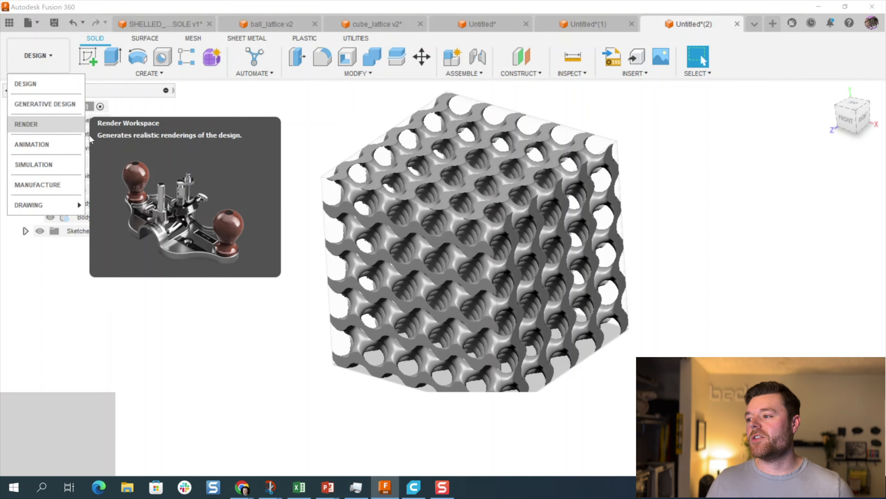
{"action": "left_click", "coordinate": [73, 124]}
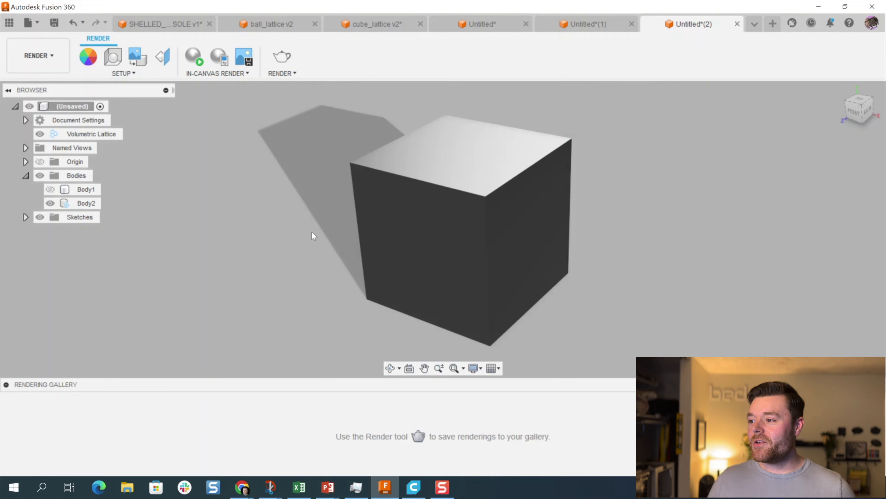
{"action": "left_click", "coordinate": [6, 384]}
{"action": "mouse_move", "coordinate": [290, 327]}
{"action": "middle_mouse_down", "text": "shift"}
{"action": "mouse_move", "coordinate": [294, 287]}
{"action": "mouse_move", "coordinate": [294, 327]}
{"action": "middle_mouse_up", "text": "shift"}
{"action": "scroll", "coordinate": [294, 322], "scroll_direction": "down", "scroll_amount": 2}
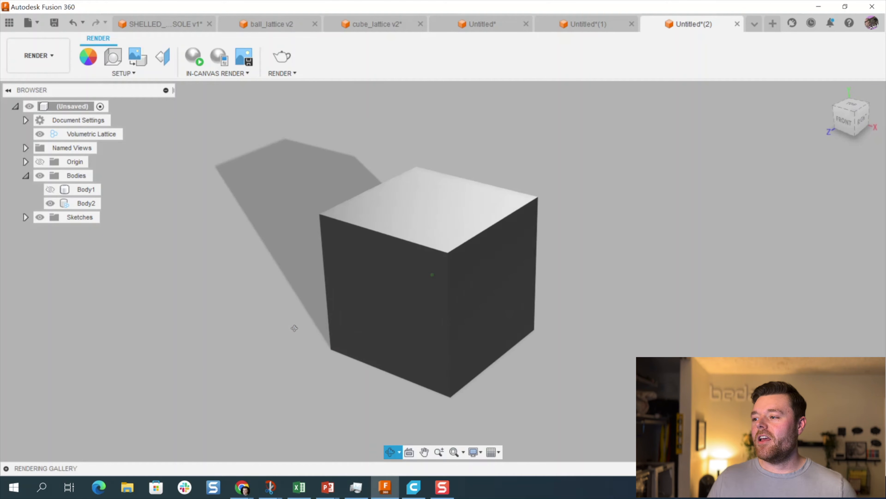
{"action": "middle_click_drag", "start_coordinate": [496, 361], "coordinate": [579, 376], "text": "shift"}
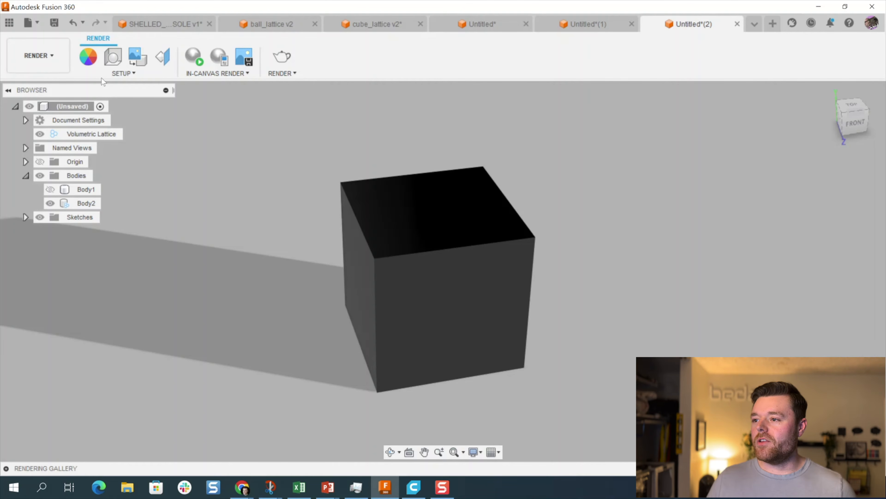
Step: Start an in-canvas render of the gyroid lattice cube and stop it
{"action": "left_click", "coordinate": [197, 61]}
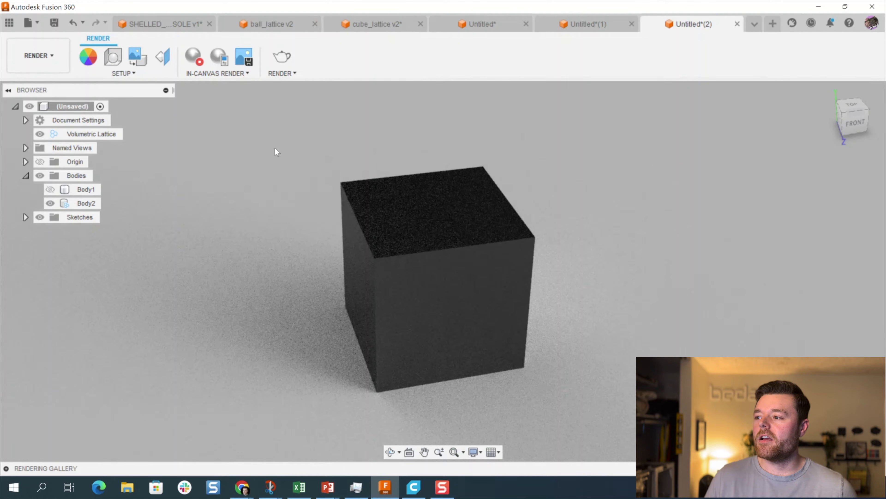
{"action": "left_click", "coordinate": [203, 62]}
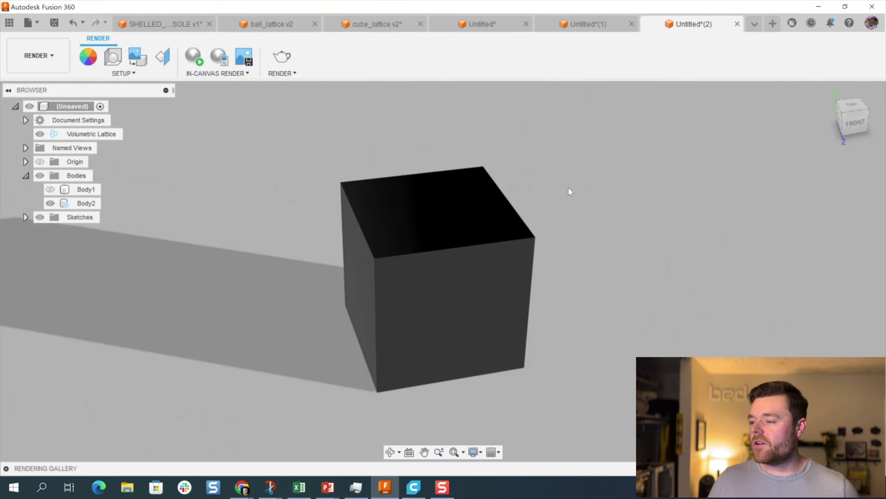
Step: Return to the Design workspace and examine the gyroid lattice body up close
{"action": "left_click", "coordinate": [18, 56]}
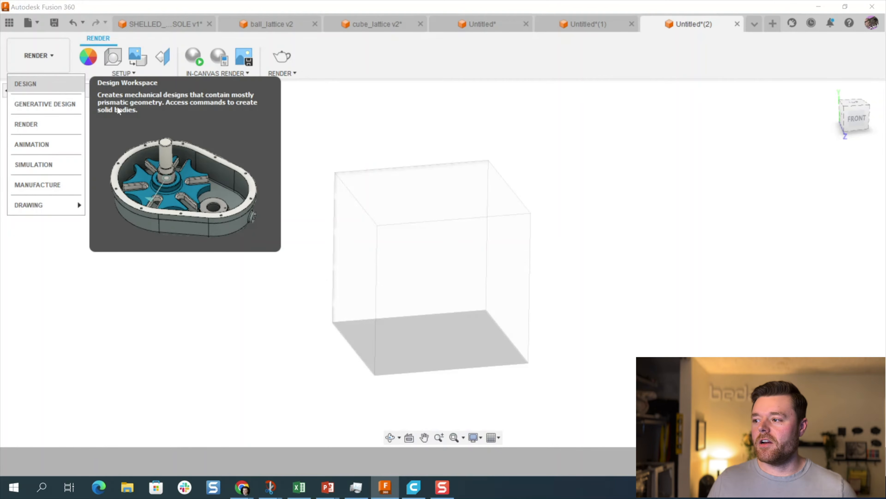
{"action": "left_click", "coordinate": [28, 84]}
{"action": "scroll", "coordinate": [450, 194], "scroll_direction": "up", "scroll_amount": 3}
{"action": "middle_click_drag", "start_coordinate": [451, 195], "coordinate": [415, 192], "text": "shift"}
{"action": "scroll", "coordinate": [588, 105], "scroll_direction": "up", "scroll_amount": 1}
{"action": "scroll", "coordinate": [577, 140], "scroll_direction": "down", "scroll_amount": 1}
{"action": "scroll", "coordinate": [458, 259], "scroll_direction": "up", "scroll_amount": 2}
{"action": "mouse_move", "coordinate": [458, 258]}
{"action": "middle_mouse_down", "text": "shift"}
{"action": "mouse_move", "coordinate": [432, 224]}
{"action": "mouse_move", "coordinate": [448, 246]}
{"action": "middle_mouse_up", "text": "shift"}
{"action": "scroll", "coordinate": [447, 246], "scroll_direction": "down", "scroll_amount": 2}
{"action": "scroll", "coordinate": [447, 245], "scroll_direction": "down", "scroll_amount": 1}
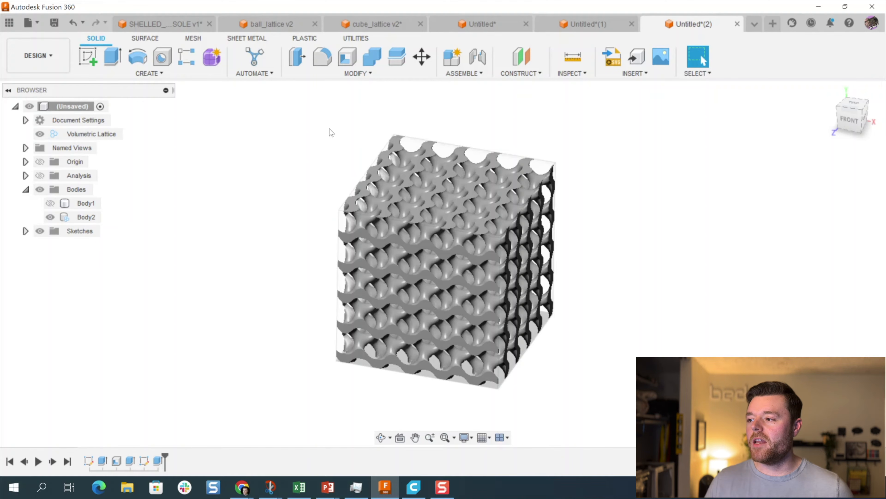
Step: Preview the 3D print mesh of the lattice body, Body2, and cancel the 3D print export
{"action": "left_click", "coordinate": [37, 25]}
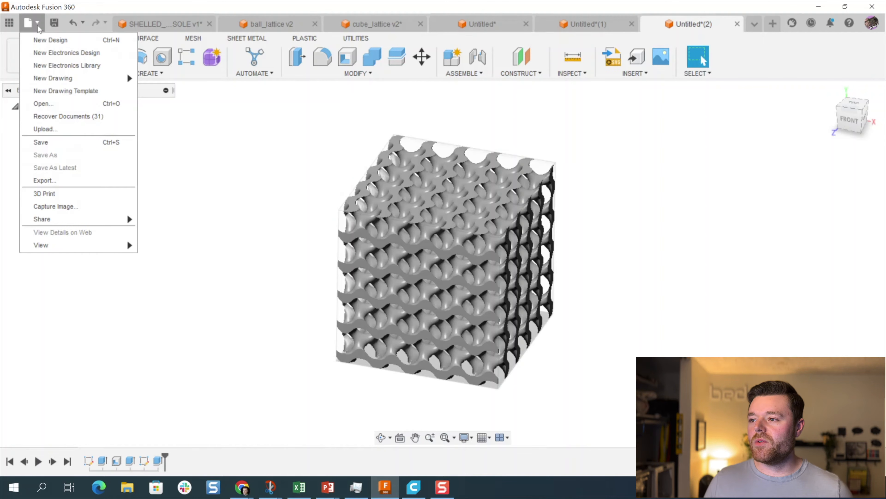
{"action": "left_click", "coordinate": [50, 193]}
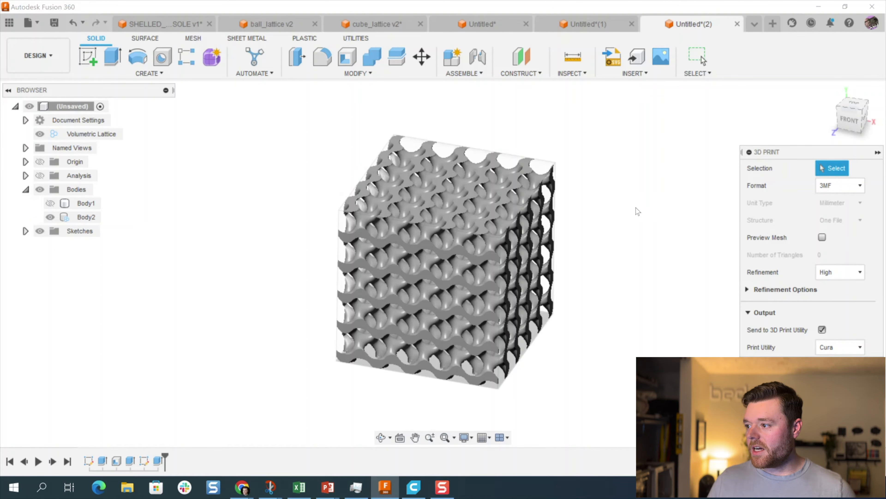
{"action": "scroll", "coordinate": [467, 269], "scroll_direction": "down", "scroll_amount": 1}
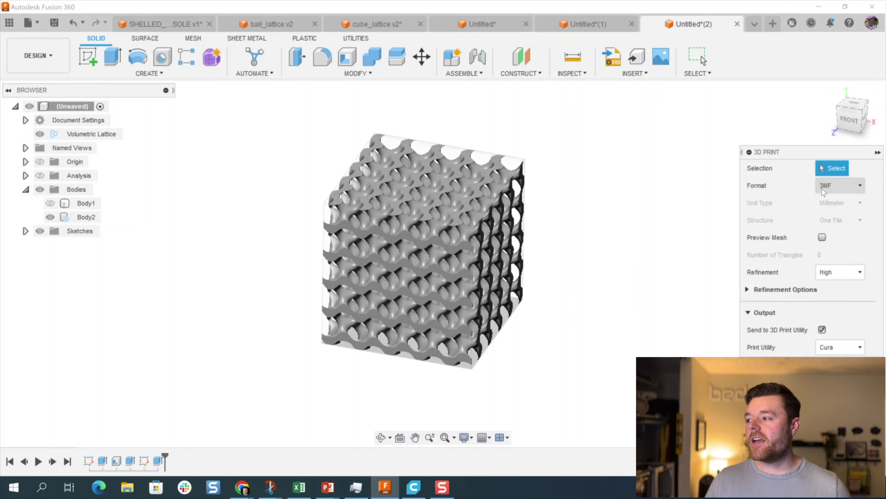
{"action": "left_click", "coordinate": [368, 276]}
{"action": "left_click", "coordinate": [159, 246]}
{"action": "left_click", "coordinate": [85, 216]}
{"action": "left_click", "coordinate": [822, 238]}
{"action": "middle_click_drag", "start_coordinate": [520, 248], "coordinate": [529, 278], "text": "shift"}
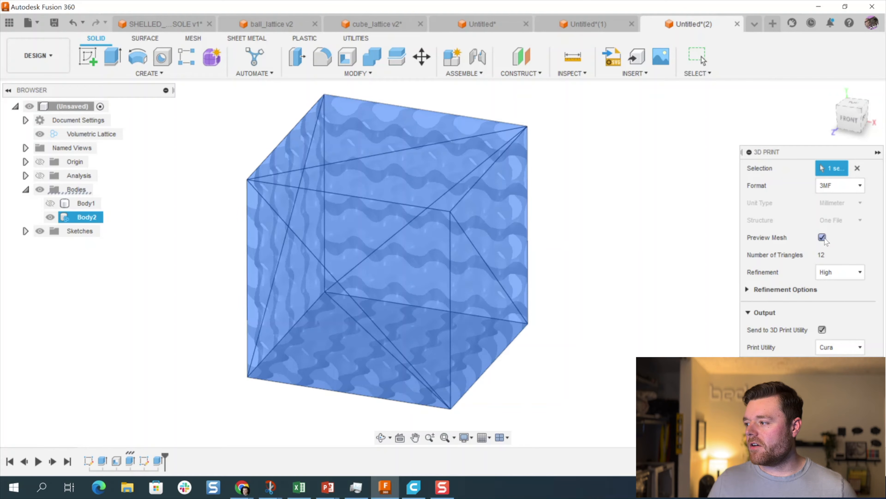
{"action": "left_click", "coordinate": [857, 168]}
{"action": "left_click", "coordinate": [455, 201]}
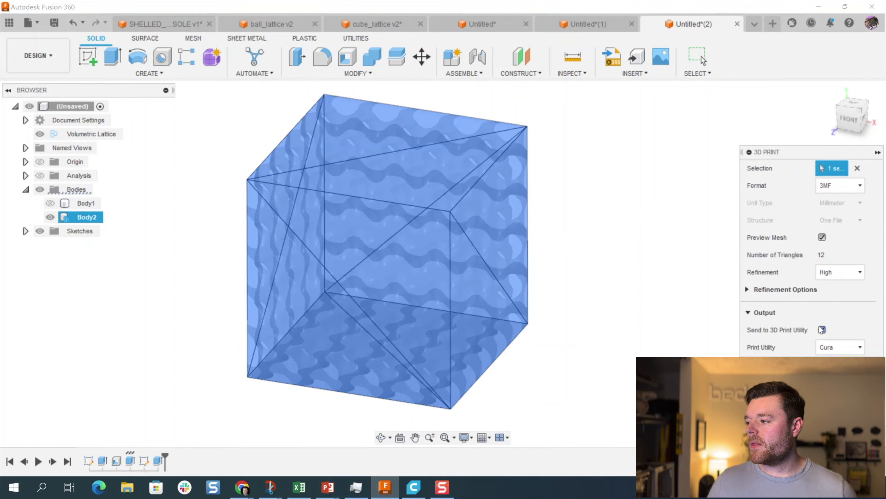
{"action": "left_click", "coordinate": [822, 329]}
{"action": "left_click", "coordinate": [870, 347]}
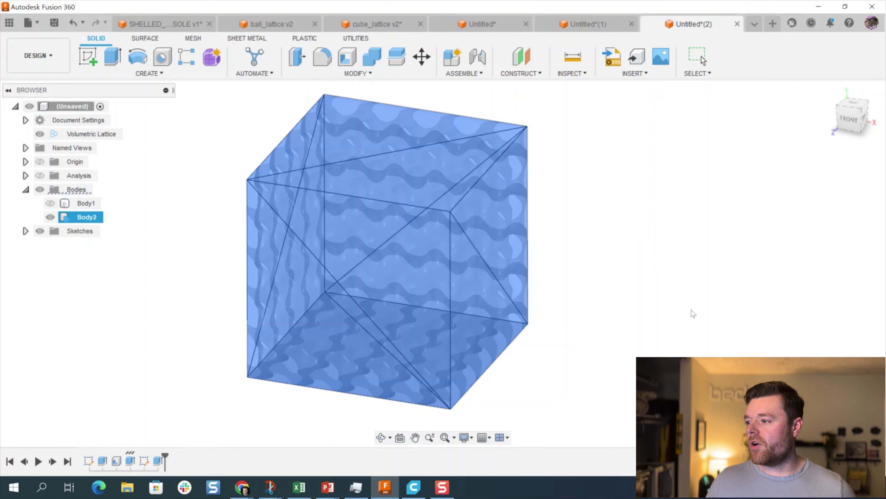
{"action": "mouse_move", "coordinate": [659, 317]}
{"action": "middle_mouse_down", "text": "shift"}
{"action": "mouse_move", "coordinate": [657, 301]}
{"action": "mouse_move", "coordinate": [656, 313]}
{"action": "middle_mouse_up", "text": "shift"}
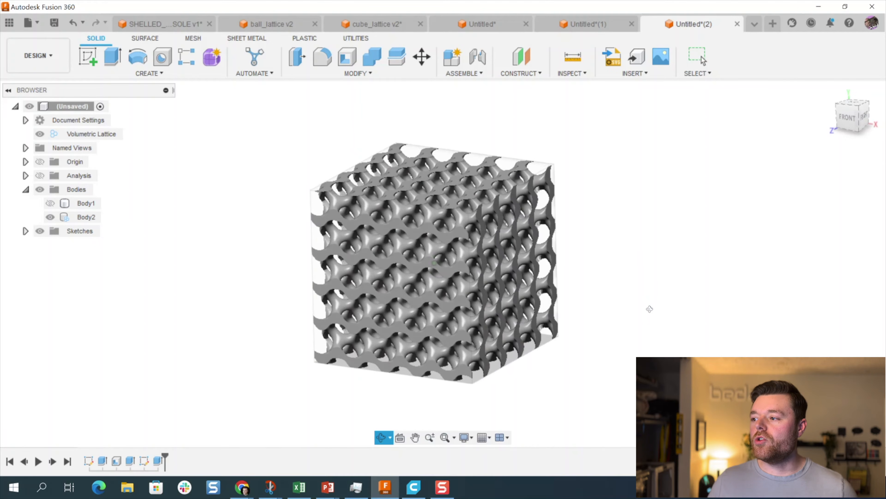
{"action": "middle_click_drag", "start_coordinate": [605, 278], "coordinate": [618, 291], "text": "shift"}
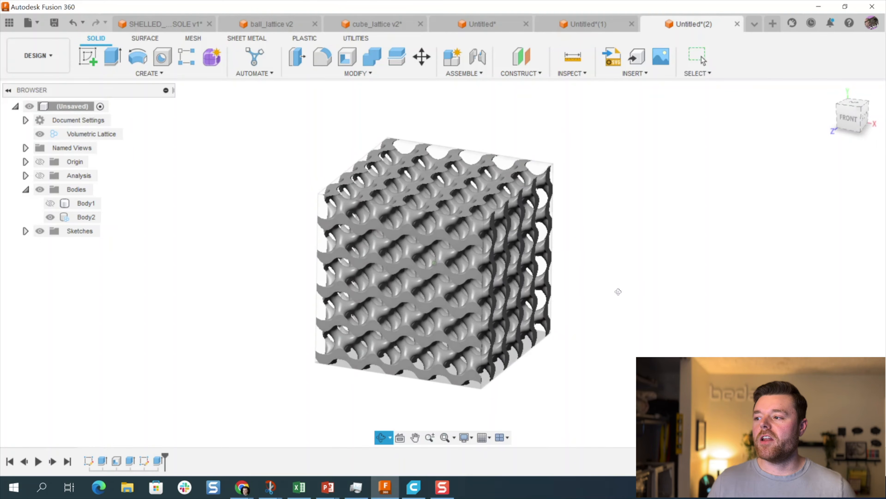
{"action": "scroll", "coordinate": [386, 211], "scroll_direction": "up", "scroll_amount": 1}
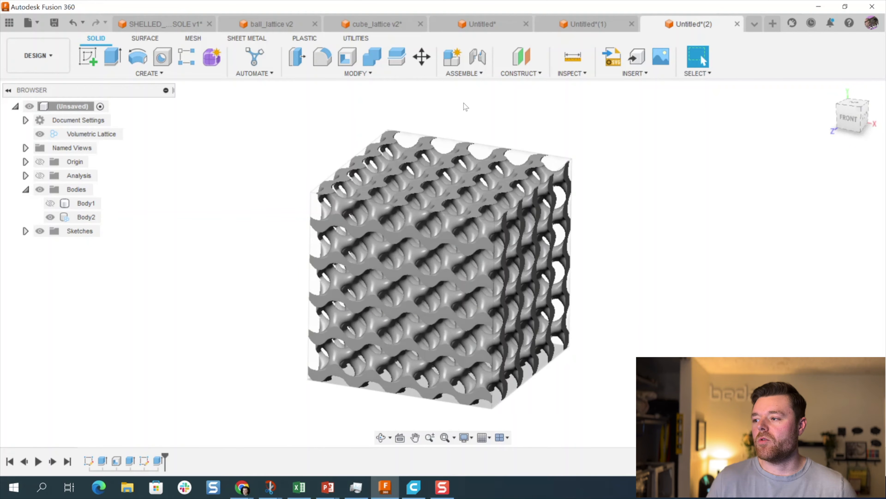
{"action": "middle_click_drag", "start_coordinate": [475, 147], "coordinate": [442, 146], "text": "shift"}
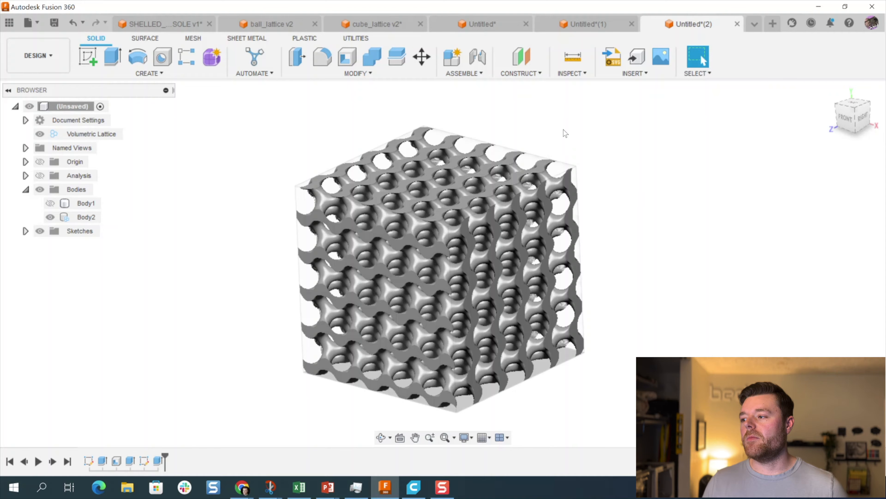
{"action": "middle_click_drag", "start_coordinate": [561, 129], "coordinate": [567, 123], "text": "shift"}
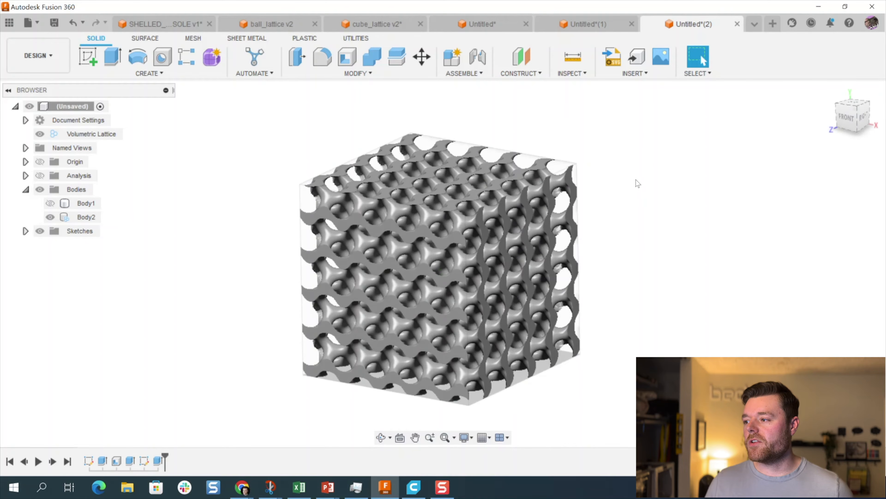
{"action": "middle_click_drag", "start_coordinate": [637, 177], "coordinate": [646, 181], "text": "shift"}
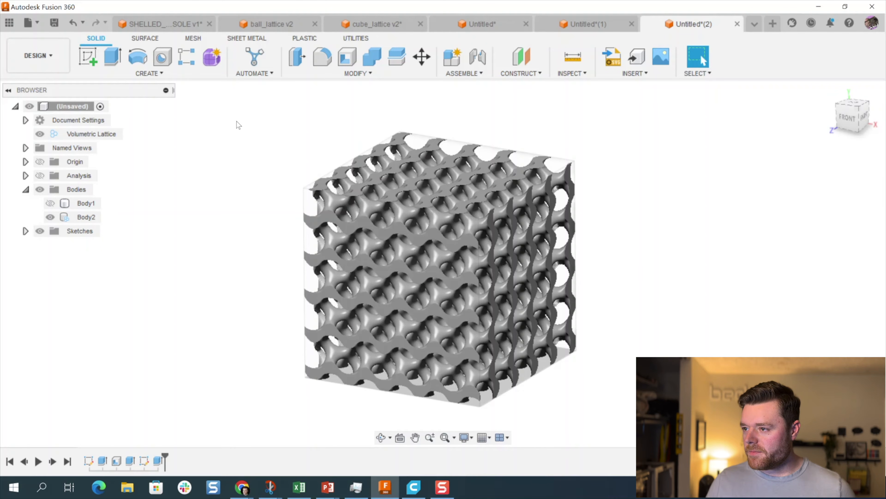
{"action": "mouse_move", "coordinate": [465, 207]}
{"action": "middle_mouse_down", "text": "shift"}
{"action": "mouse_move", "coordinate": [478, 191]}
{"action": "mouse_move", "coordinate": [485, 218]}
{"action": "mouse_move", "coordinate": [473, 188]}
{"action": "mouse_move", "coordinate": [471, 213]}
{"action": "middle_mouse_up", "text": "shift"}
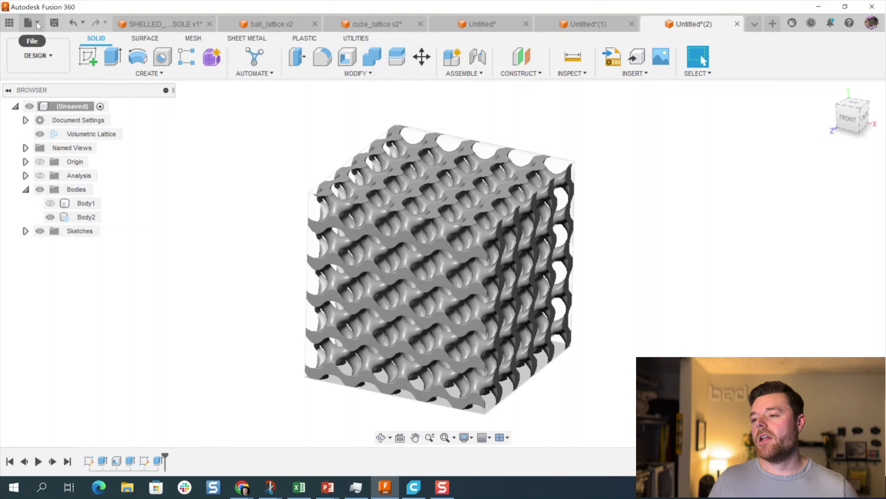
Step: Switch to the Manufacture workspace with the whole lattice cube in view
{"action": "left_click", "coordinate": [39, 56]}
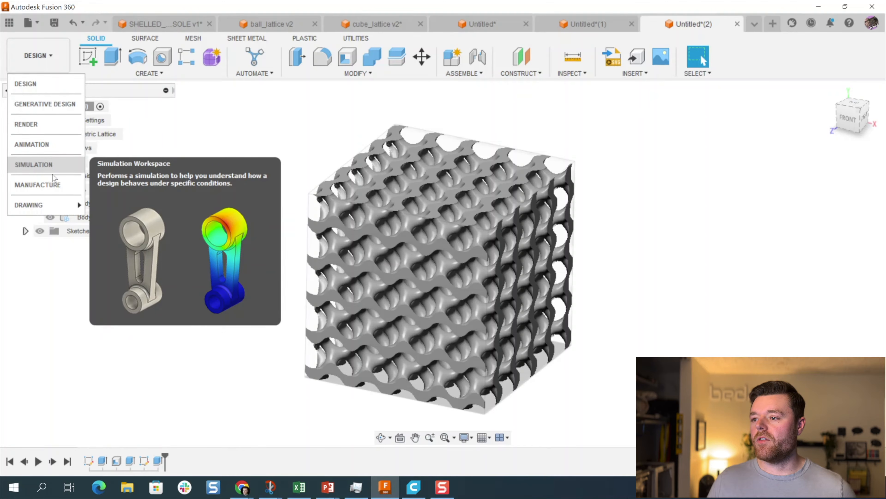
{"action": "left_click", "coordinate": [54, 185]}
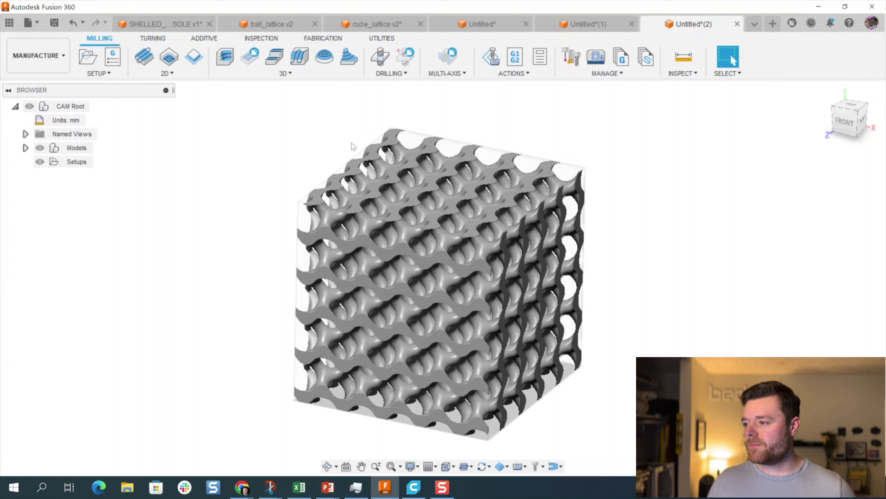
{"action": "scroll", "coordinate": [370, 252], "scroll_direction": "down", "scroll_amount": 3}
{"action": "scroll", "coordinate": [265, 150], "scroll_direction": "down", "scroll_amount": 1}
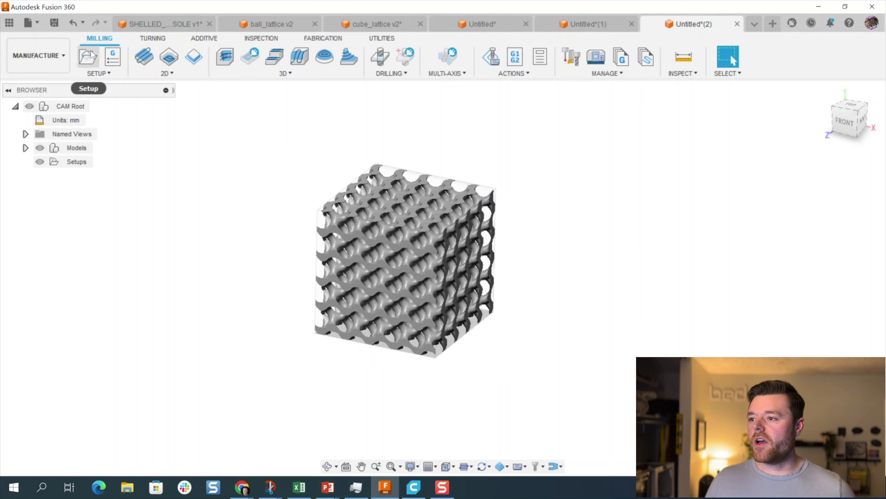
{"action": "left_click", "coordinate": [94, 57]}
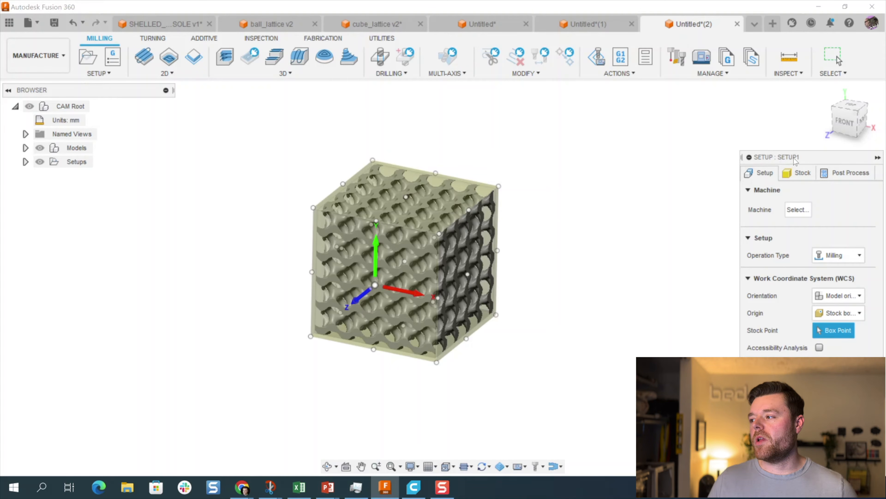
{"action": "left_click_drag", "start_coordinate": [796, 160], "coordinate": [657, 136]}
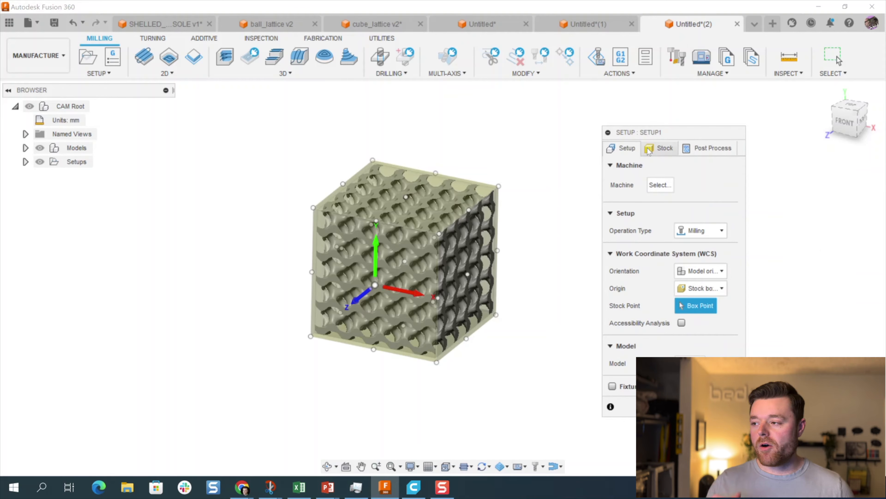
{"action": "key", "text": "Escape"}
{"action": "left_click", "coordinate": [42, 59]}
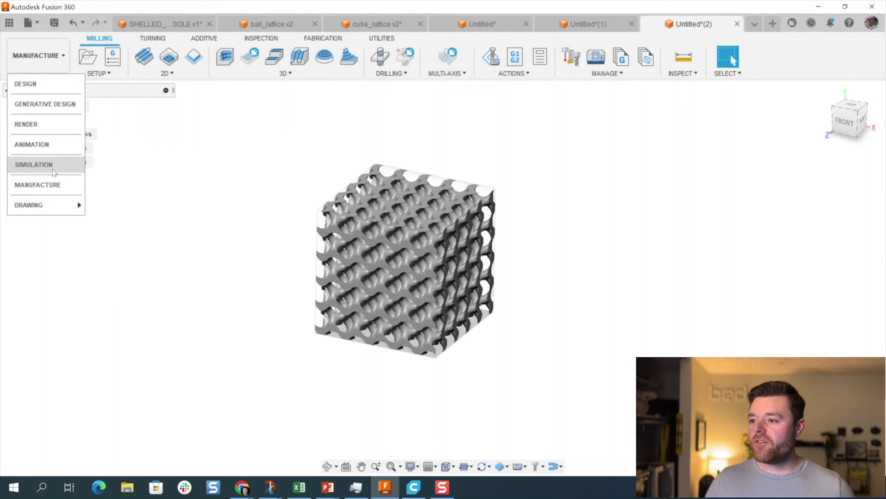
{"action": "left_click", "coordinate": [46, 184]}
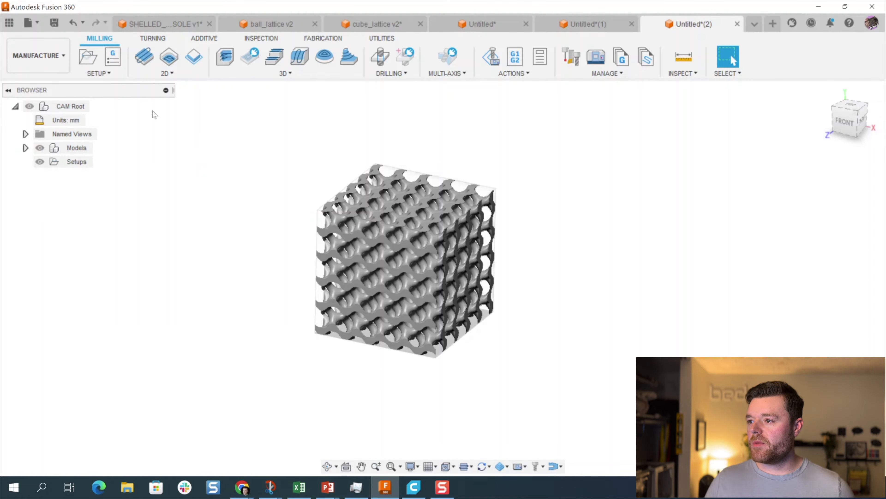
Step: Create a setup with the Additive operation type and choose the Ultimaker 3 as its machine
{"action": "left_click", "coordinate": [93, 65]}
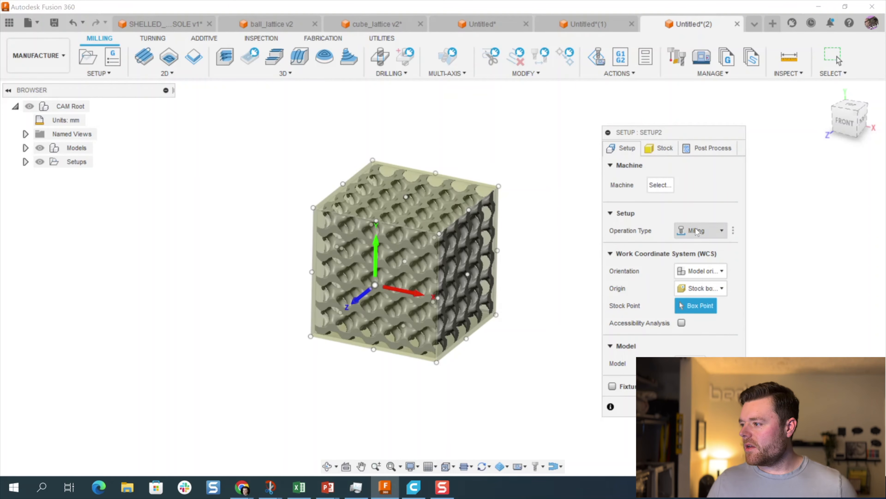
{"action": "left_click", "coordinate": [701, 230]}
{"action": "left_click", "coordinate": [702, 284]}
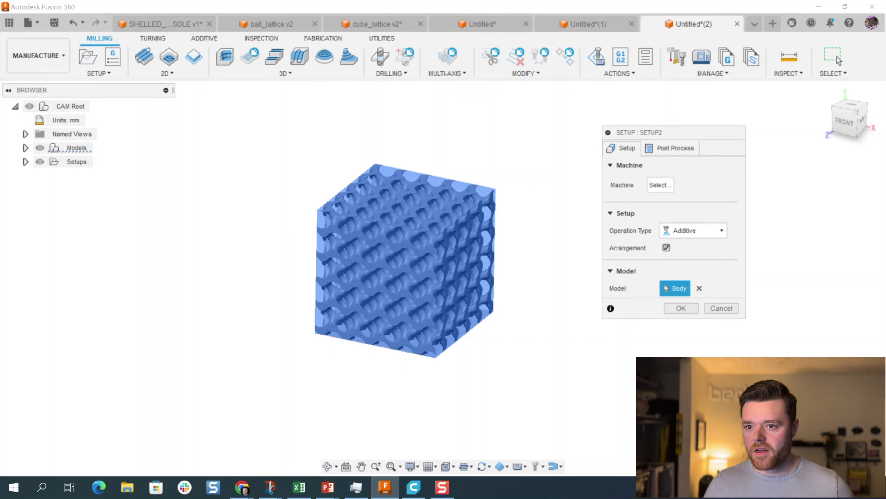
{"action": "left_click_drag", "start_coordinate": [504, 172], "coordinate": [562, 105]}
{"action": "left_click", "coordinate": [321, 174]}
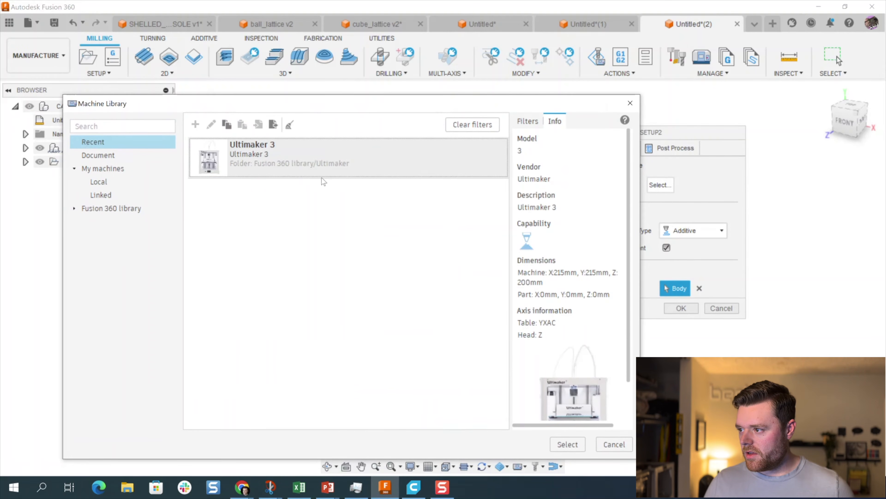
{"action": "left_click", "coordinate": [580, 445]}
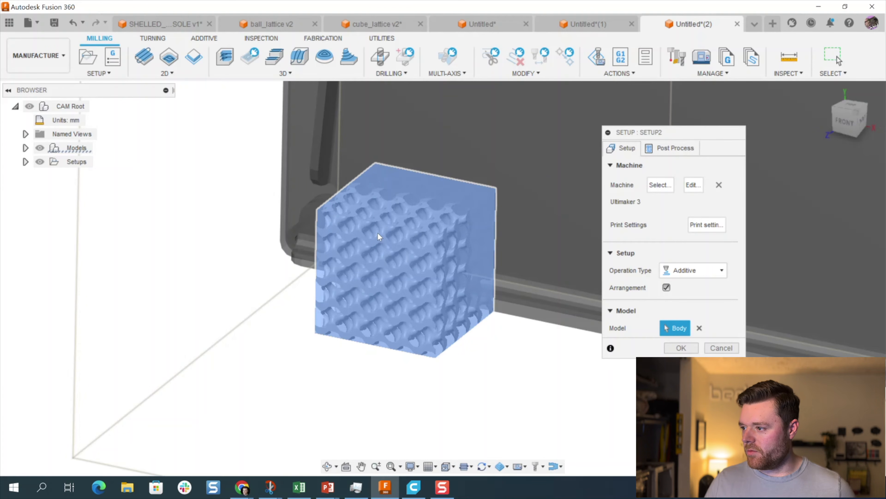
Step: Use the lattice body as the setup's model, assign the PLA 2.85mm print settings and create the setup
{"action": "left_click", "coordinate": [377, 242]}
{"action": "left_click", "coordinate": [359, 306]}
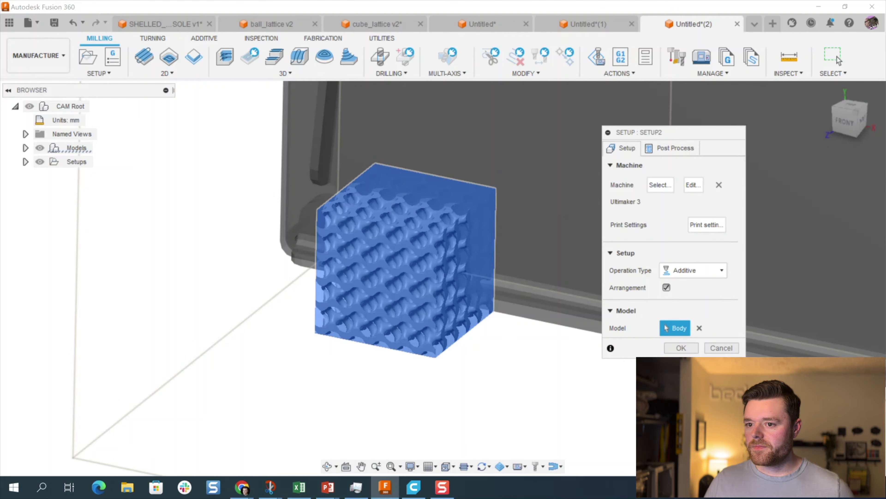
{"action": "left_click", "coordinate": [706, 225]}
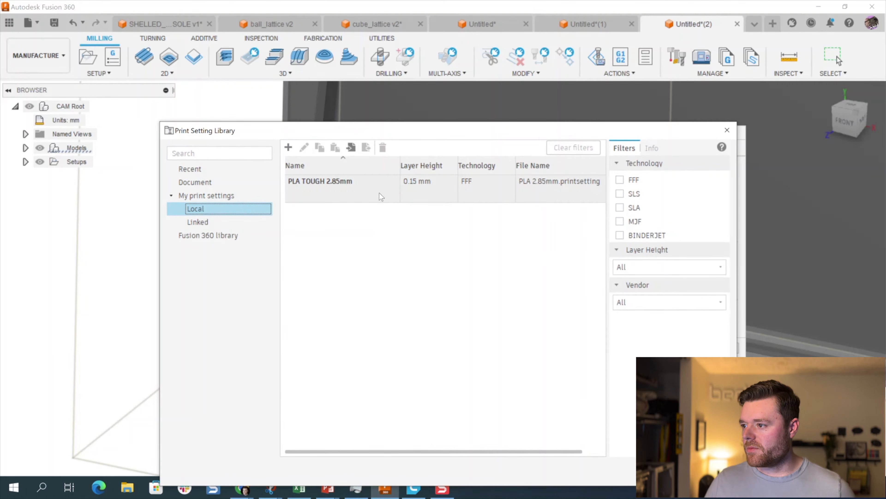
{"action": "left_click", "coordinate": [196, 169]}
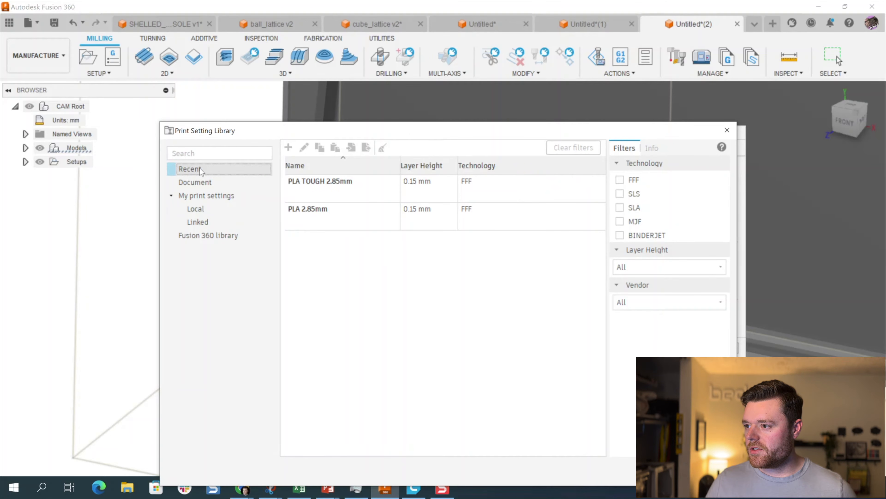
{"action": "left_click", "coordinate": [297, 211]}
{"action": "left_click", "coordinate": [665, 471]}
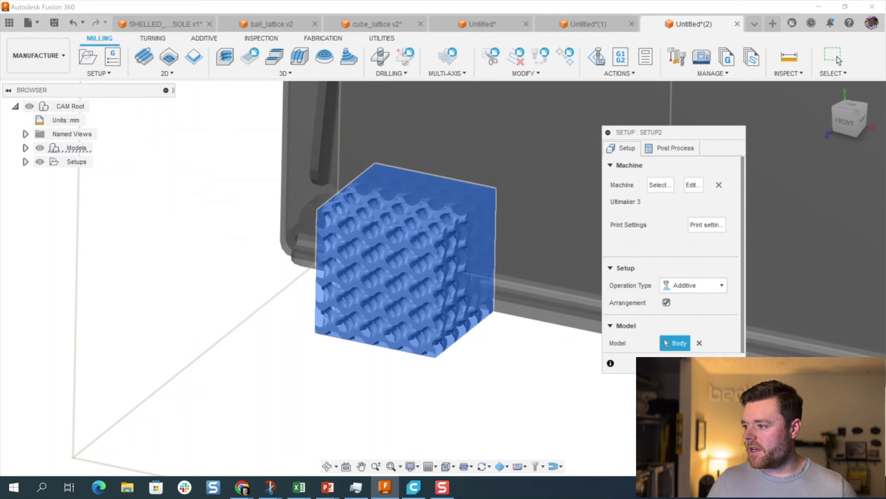
{"action": "left_click", "coordinate": [681, 364]}
Step: Arrange the lattice cube on the printer's build platform with the default 2D arrangement settings and view its placement
{"action": "left_click", "coordinate": [682, 289]}
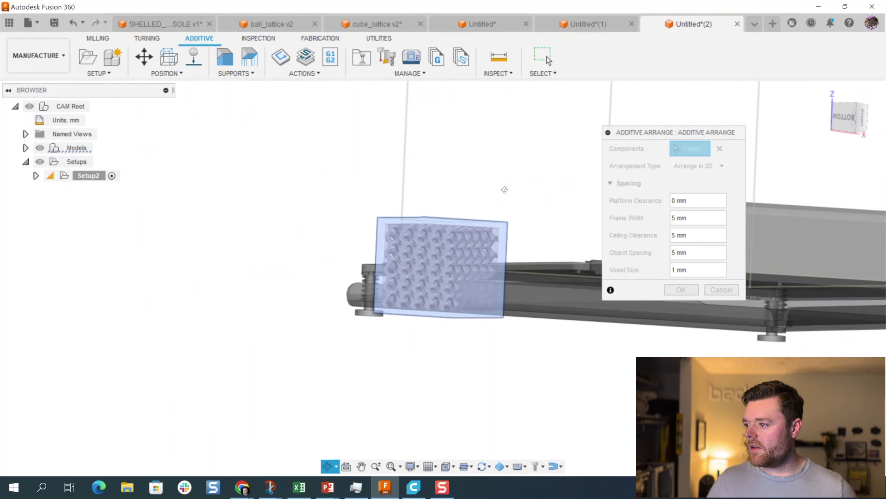
{"action": "middle_click_drag", "start_coordinate": [473, 274], "coordinate": [545, 315], "text": "shift"}
{"action": "scroll", "coordinate": [332, 265], "scroll_direction": "down", "scroll_amount": 3}
{"action": "scroll", "coordinate": [568, 241], "scroll_direction": "up", "scroll_amount": 3}
{"action": "middle_click_drag", "start_coordinate": [568, 242], "coordinate": [748, 72], "text": "shift"}
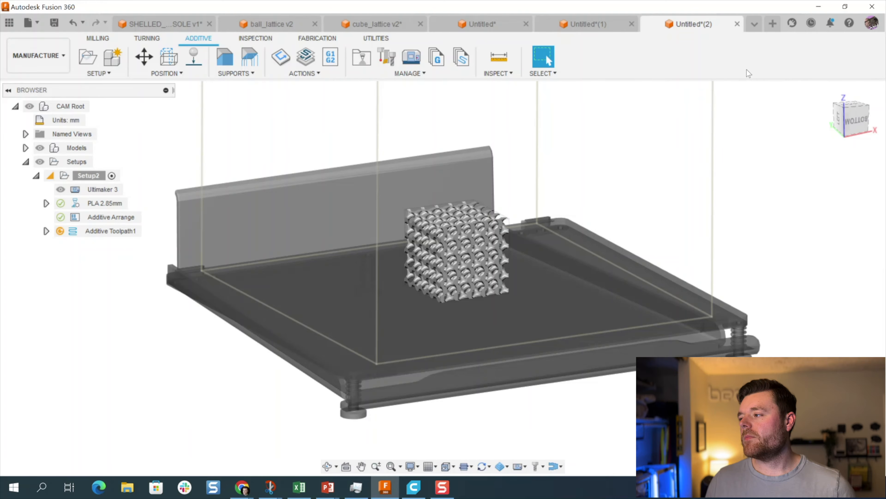
Step: Start a new design and sketch a circle about 127 mm in diameter, centred on the origin of the YZ plane
{"action": "left_click", "coordinate": [774, 23]}
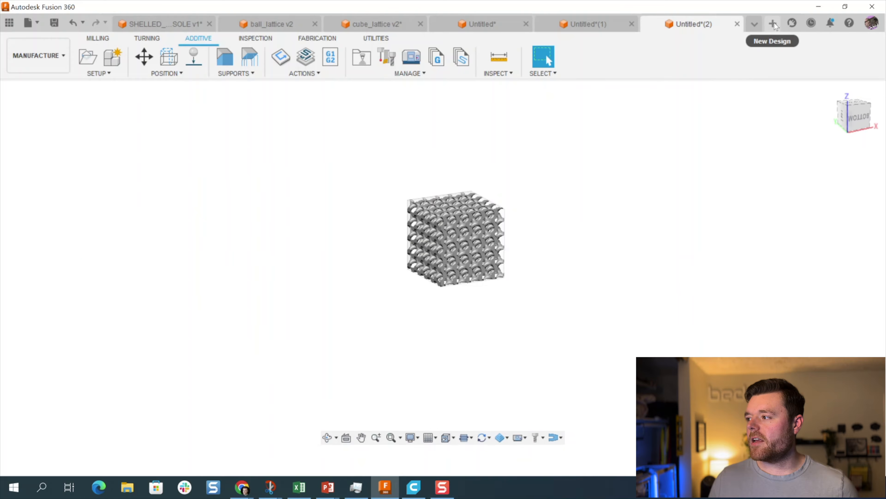
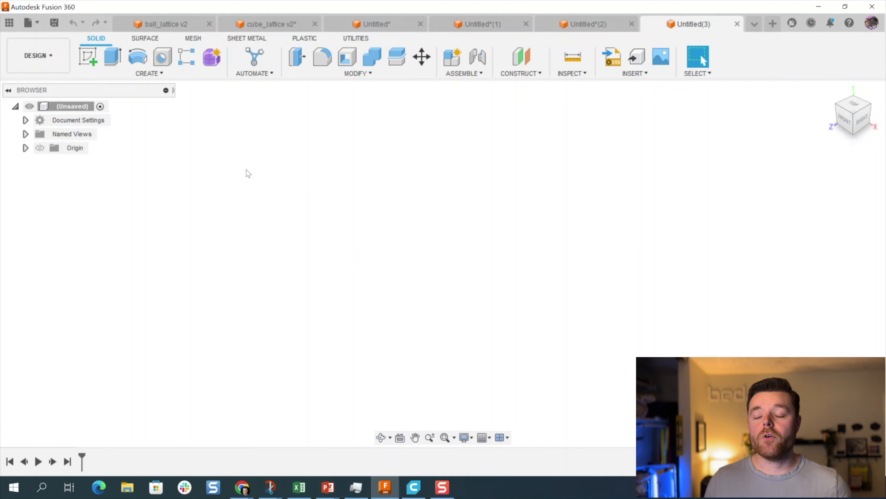
{"action": "left_click", "coordinate": [88, 56]}
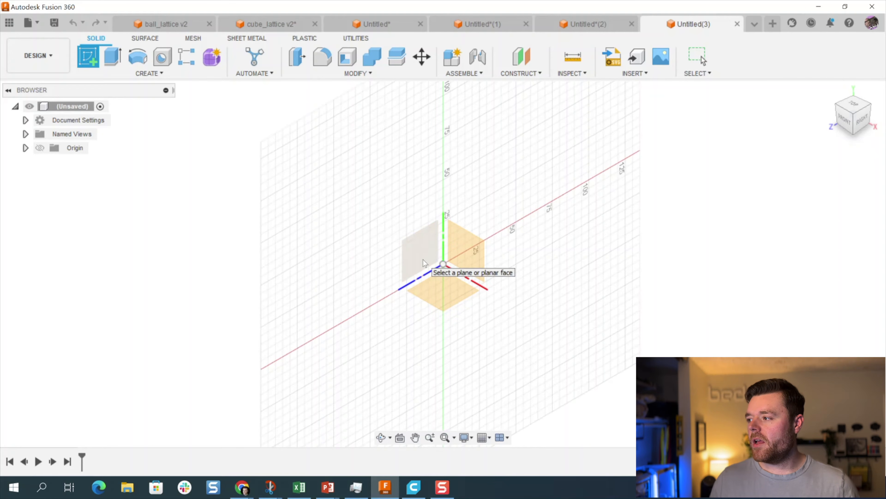
{"action": "left_click", "coordinate": [420, 255]}
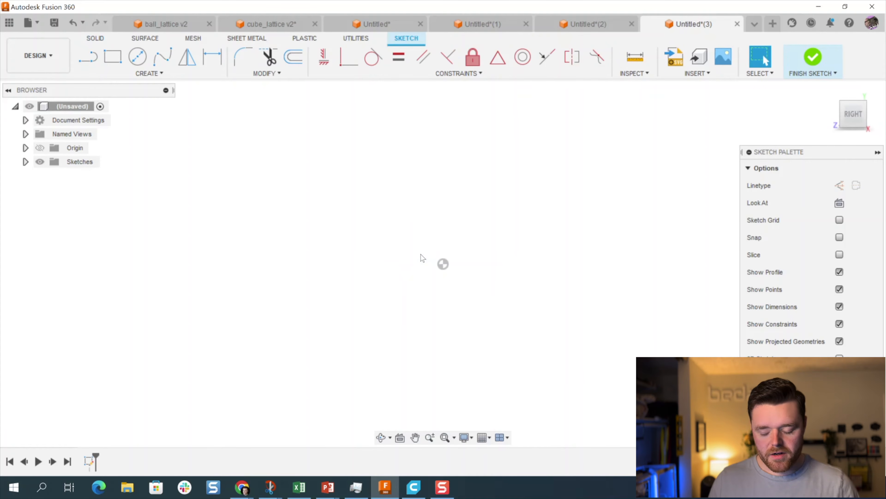
{"action": "key", "text": "c"}
{"action": "left_click", "coordinate": [443, 264]}
{"action": "left_click", "coordinate": [556, 200]}
{"action": "key", "text": "Escape"}
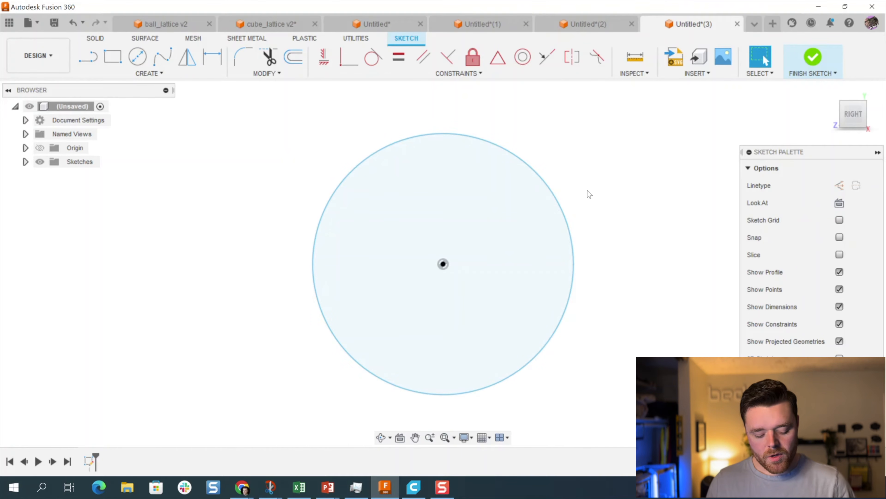
Step: Dimension the circle's diameter at 100 mm
{"action": "key", "text": "d"}
{"action": "left_click", "coordinate": [550, 185]}
{"action": "left_click", "coordinate": [598, 182]}
{"action": "type", "text": "100"}
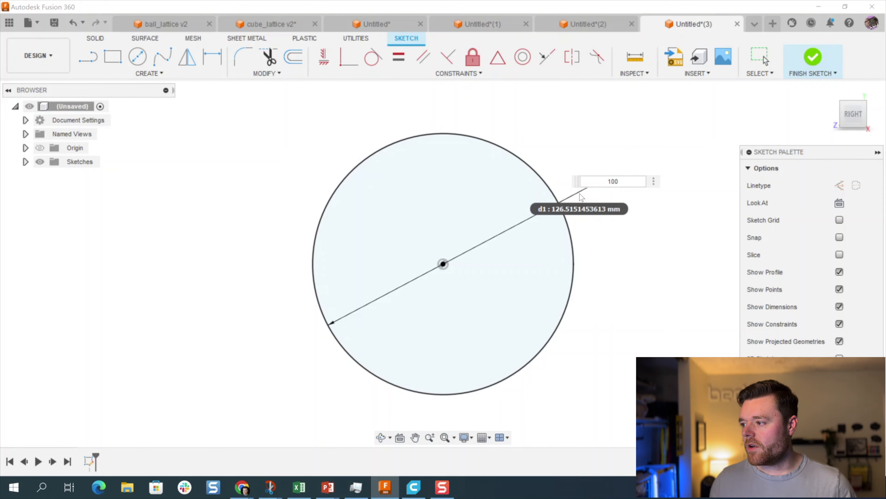
{"action": "key", "text": "Return"}
{"action": "key", "text": "Escape"}
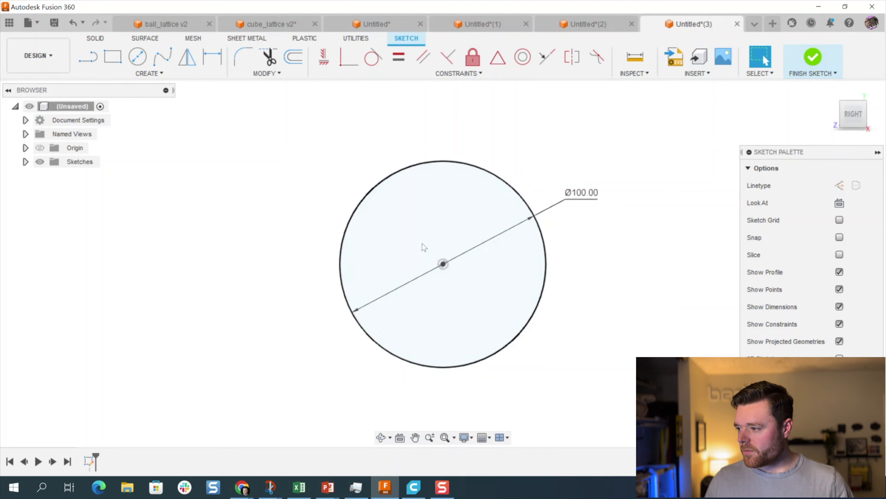
Step: Draw a vertical line across the circle from its topmost point to its lowest point
{"action": "key", "text": "l"}
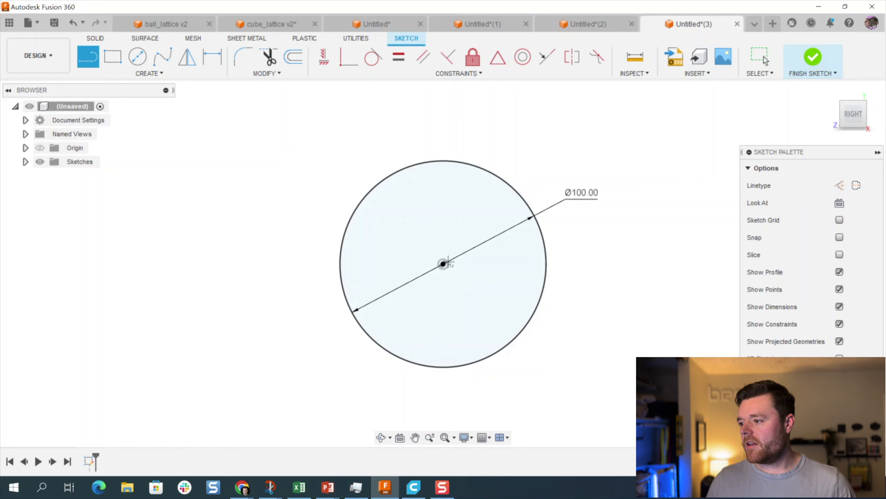
{"action": "left_click", "coordinate": [443, 161]}
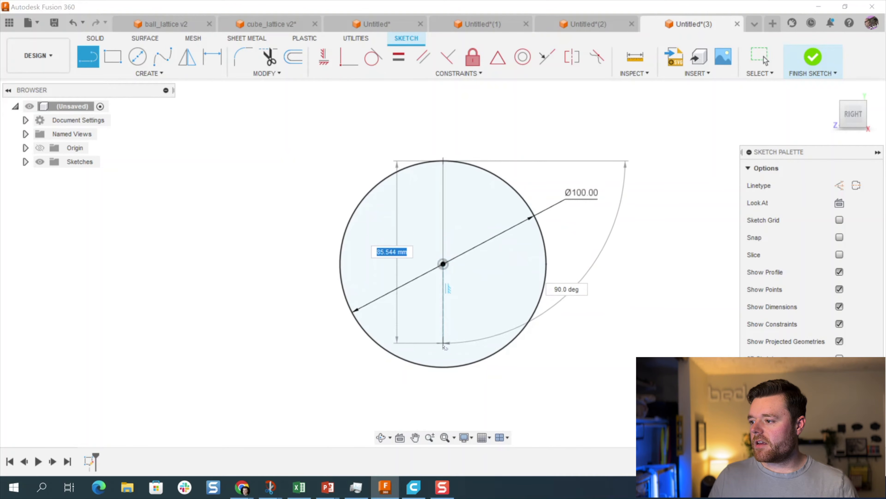
{"action": "left_click", "coordinate": [444, 368]}
{"action": "key", "text": "Escape"}
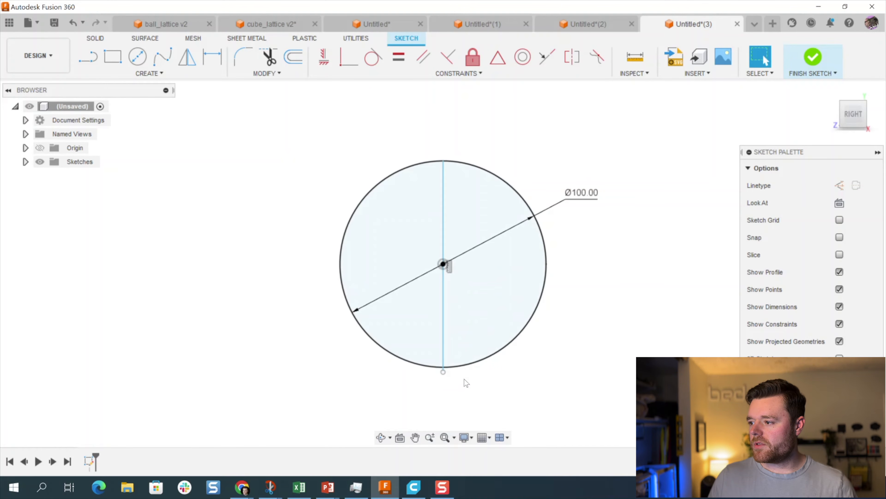
Step: Stretch the line's lower end beyond the circle and constrain the line coincident with the circle's centre
{"action": "scroll", "coordinate": [465, 378], "scroll_direction": "up", "scroll_amount": 2}
{"action": "left_click_drag", "start_coordinate": [443, 363], "coordinate": [417, 383]}
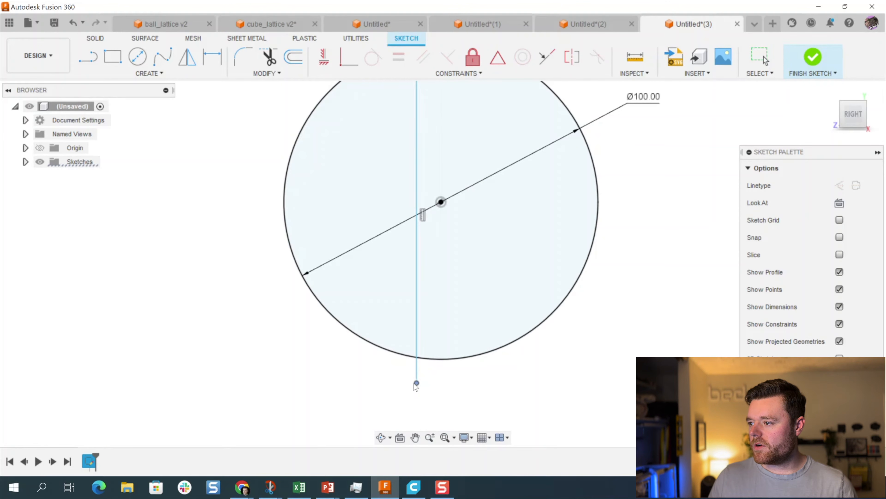
{"action": "left_click", "coordinate": [349, 56]}
{"action": "left_click", "coordinate": [417, 190]}
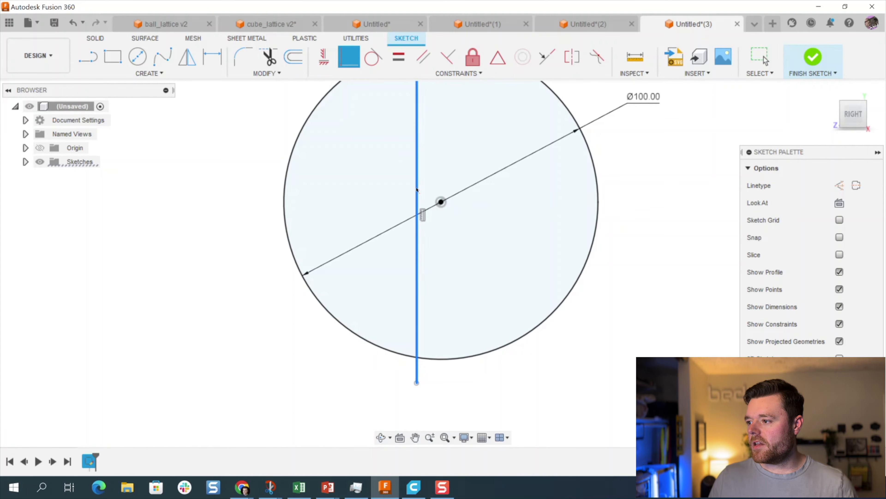
{"action": "left_click", "coordinate": [441, 201]}
{"action": "key", "text": "Escape"}
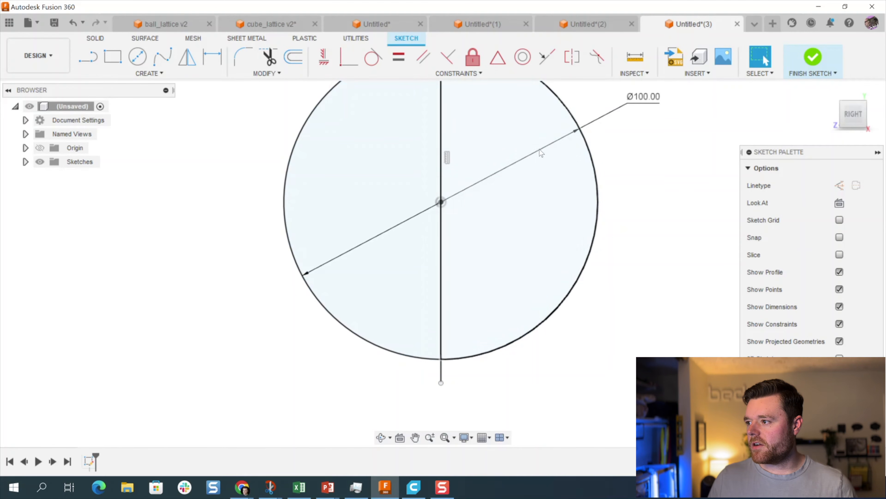
Step: Trim the part of the line that sticks out below the circle and finish the sketch
{"action": "left_click", "coordinate": [268, 57]}
{"action": "left_click", "coordinate": [442, 372]}
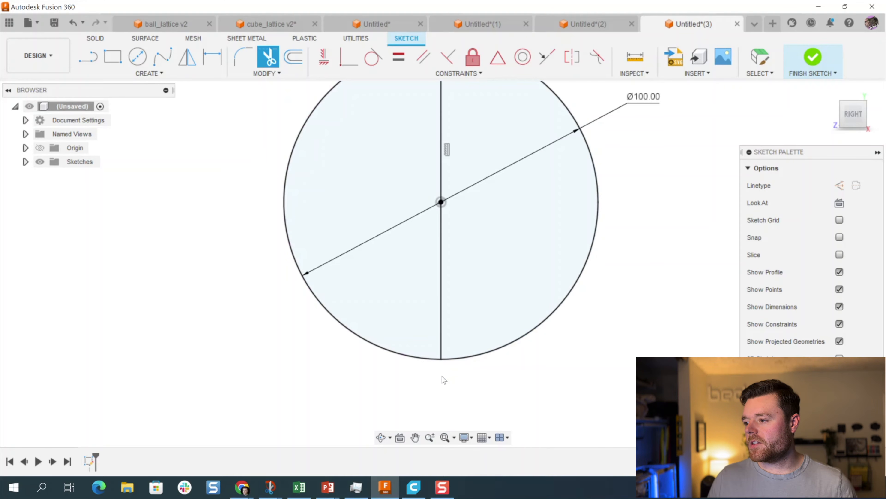
{"action": "key", "text": "Escape"}
{"action": "left_click", "coordinate": [813, 57]}
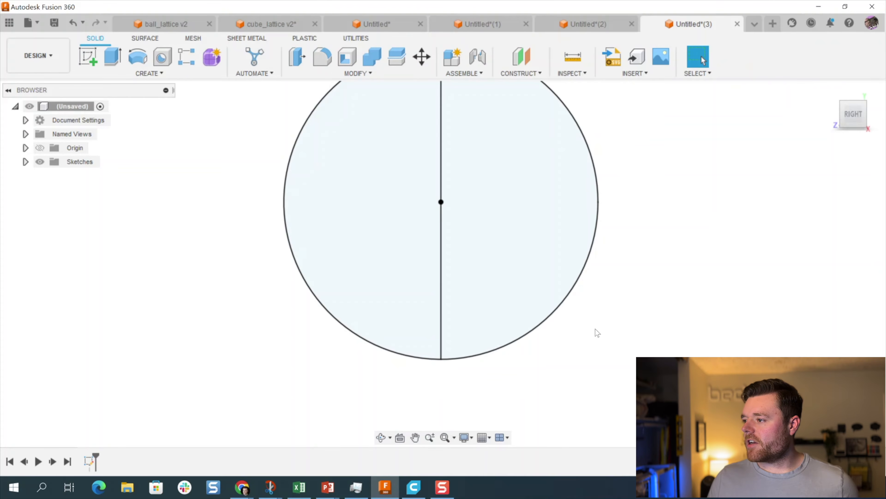
Step: Revolve one half of the circle 360° about the vertical centre line as a new body
{"action": "scroll", "coordinate": [590, 346], "scroll_direction": "down", "scroll_amount": 3}
{"action": "middle_click_drag", "start_coordinate": [520, 316], "coordinate": [530, 240], "text": "shift"}
{"action": "left_click", "coordinate": [515, 240]}
{"action": "left_click", "coordinate": [137, 57]}
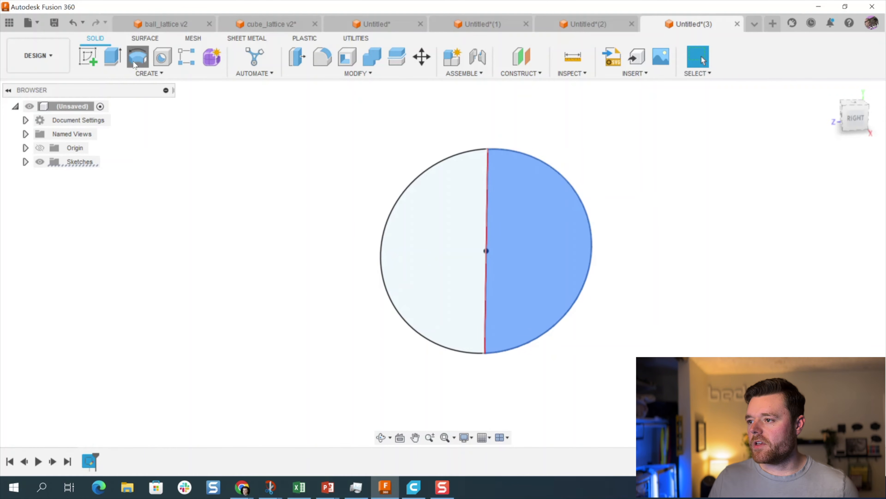
{"action": "left_click", "coordinate": [487, 227]}
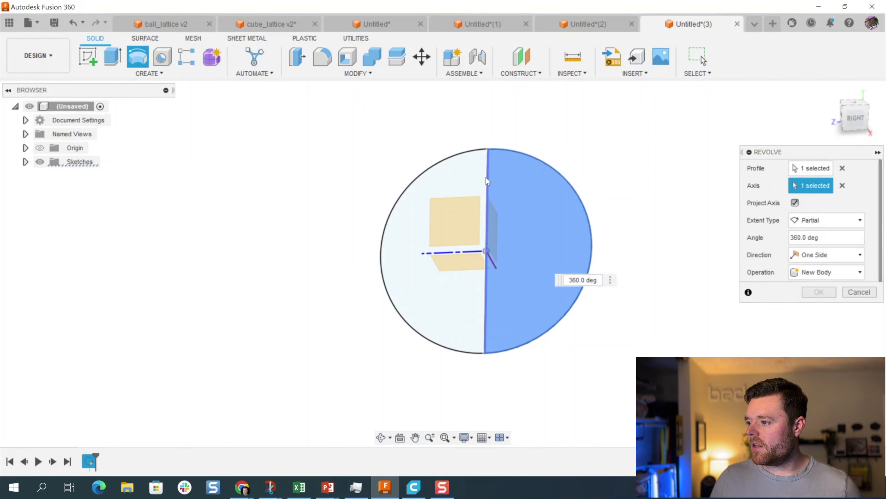
{"action": "left_click", "coordinate": [819, 292]}
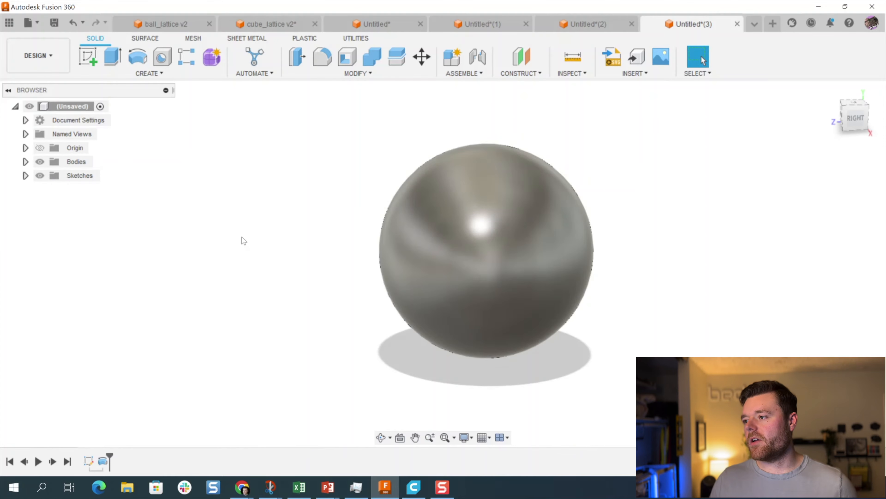
Step: Save the sphere design as ball_1 in the VOLUMETRIC_LATTICE folder
{"action": "scroll", "coordinate": [243, 238], "scroll_direction": "down", "scroll_amount": 2}
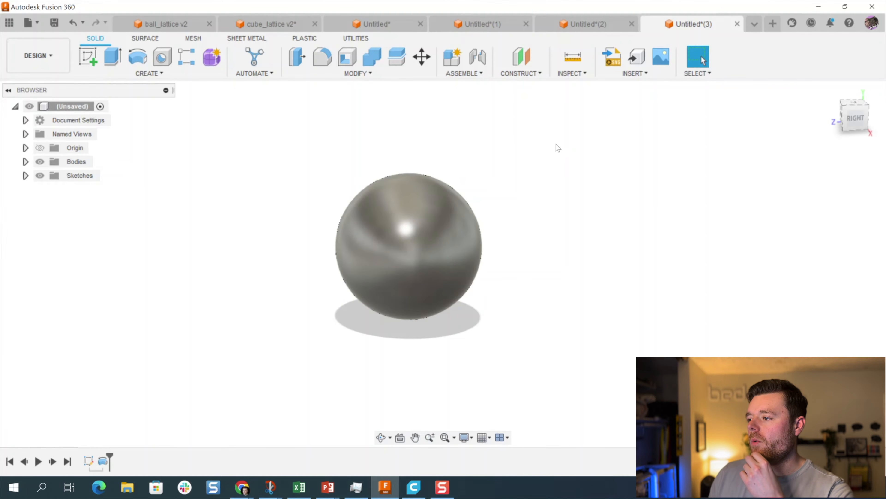
{"action": "left_click", "coordinate": [54, 23]}
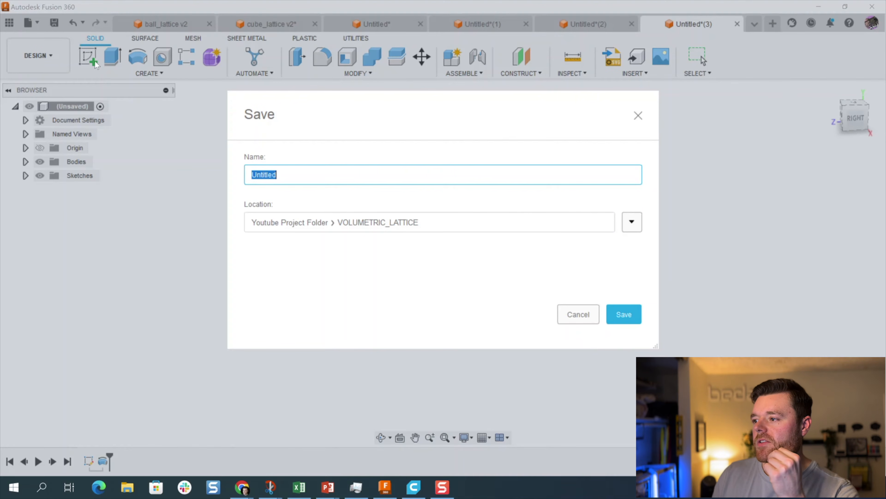
{"action": "type", "text": "ball_1"}
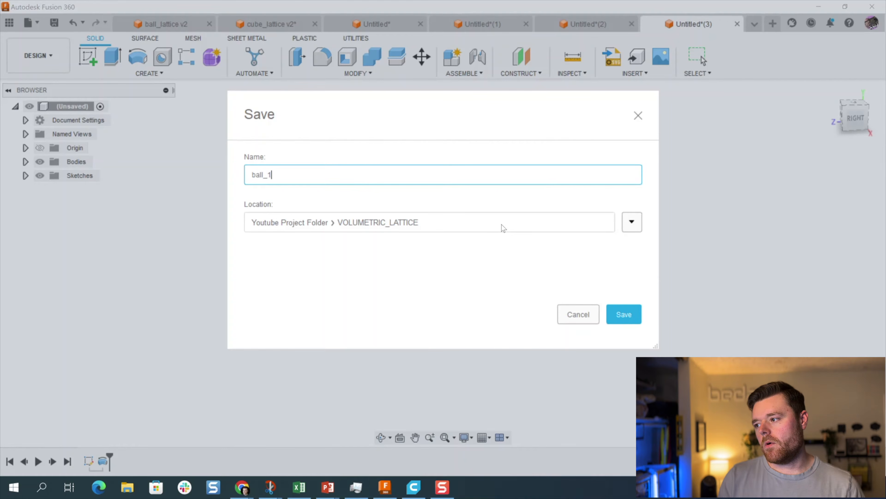
{"action": "key", "text": "Return"}
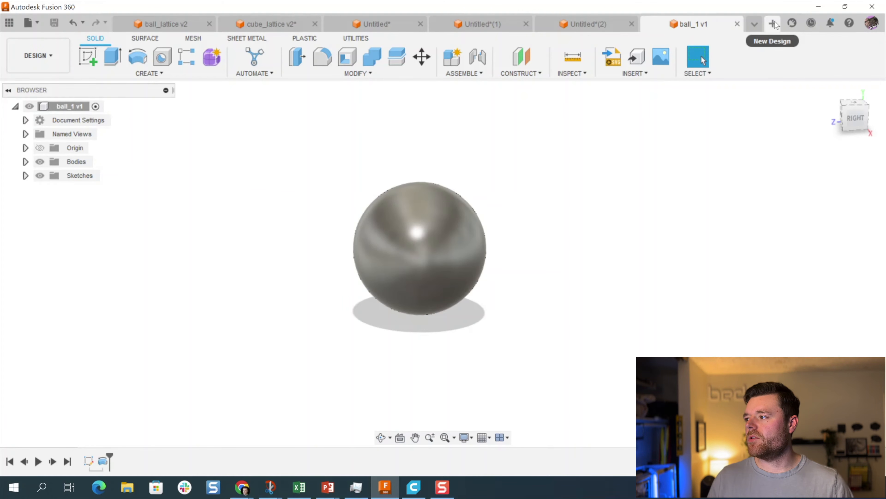
Step: Start another new design and sketch a center rectangle on the YZ plane, centred on the origin
{"action": "left_click", "coordinate": [773, 24]}
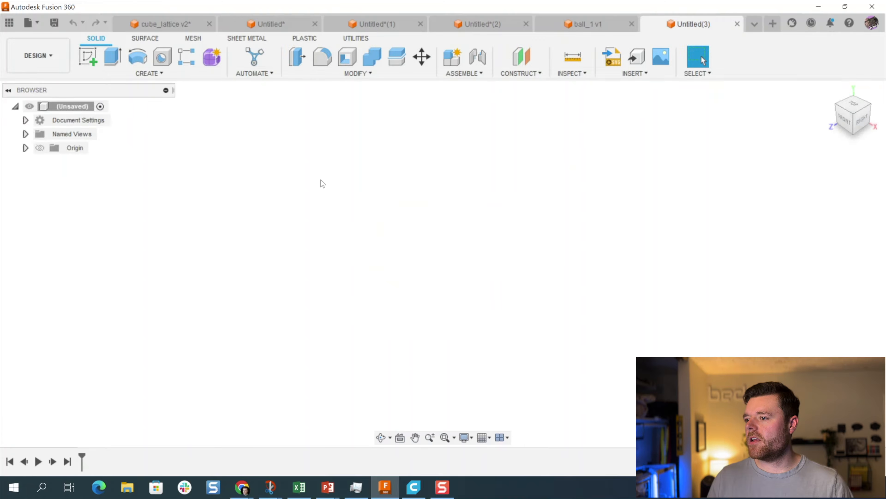
{"action": "left_click", "coordinate": [88, 52]}
{"action": "left_click", "coordinate": [412, 242]}
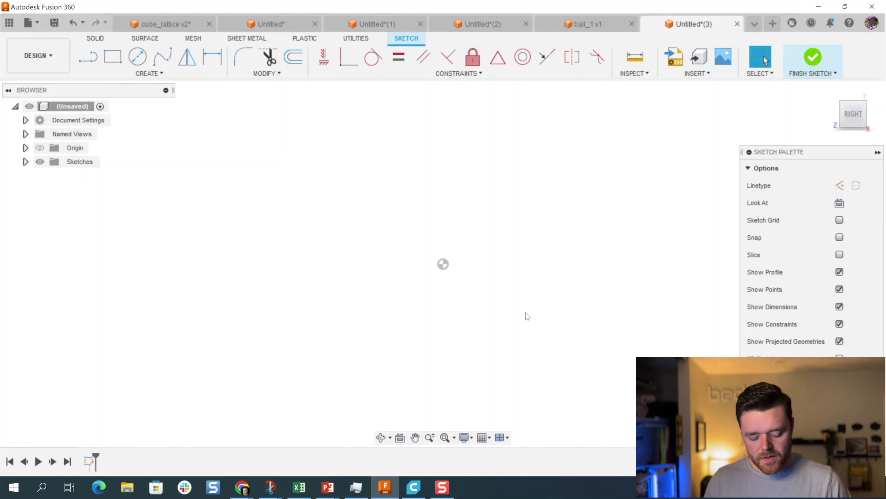
{"action": "left_click", "coordinate": [137, 76]}
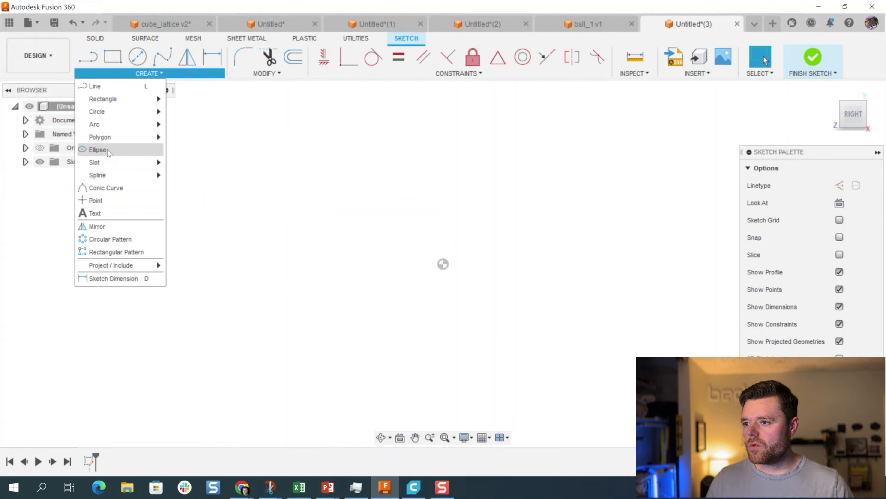
{"action": "mouse_move", "coordinate": [114, 99]}
{"action": "left_click", "coordinate": [195, 121]}
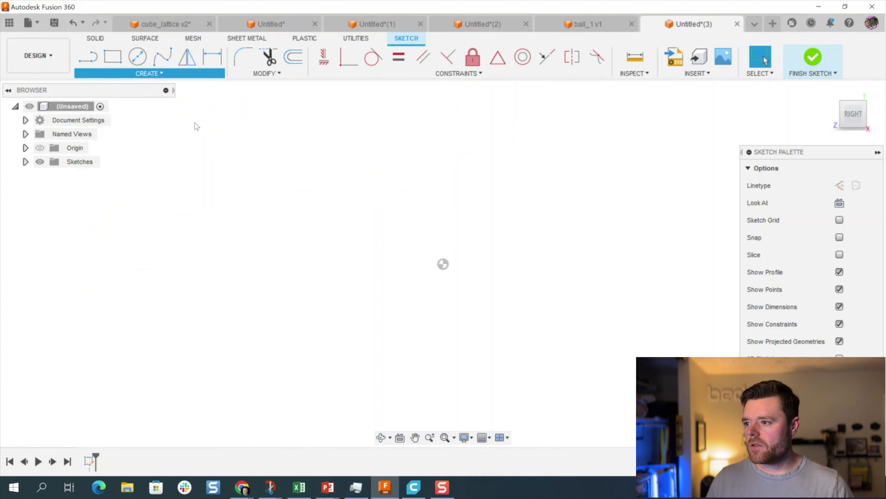
{"action": "left_click", "coordinate": [443, 264]}
{"action": "left_click", "coordinate": [516, 202]}
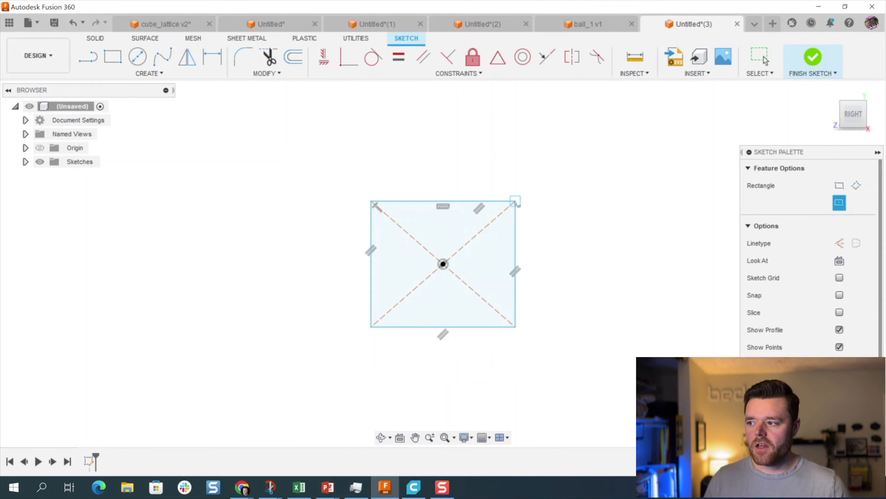
{"action": "key", "text": "Escape"}
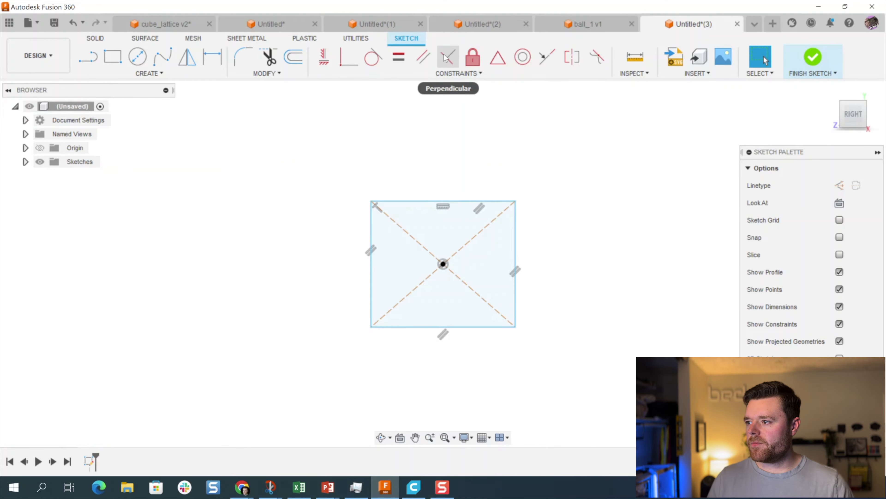
Step: Make two adjacent sides of the rectangle equal and dimension the top side at 10 mm
{"action": "left_click", "coordinate": [398, 57]}
{"action": "left_click", "coordinate": [411, 201]}
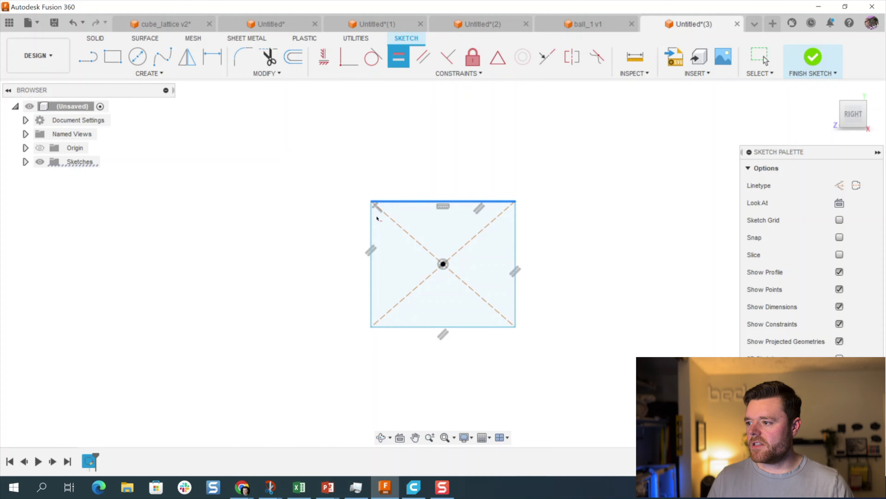
{"action": "left_click", "coordinate": [371, 224]}
{"action": "key", "text": "Escape"}
{"action": "key", "text": "d"}
{"action": "left_click", "coordinate": [442, 197]}
{"action": "left_click", "coordinate": [445, 178]}
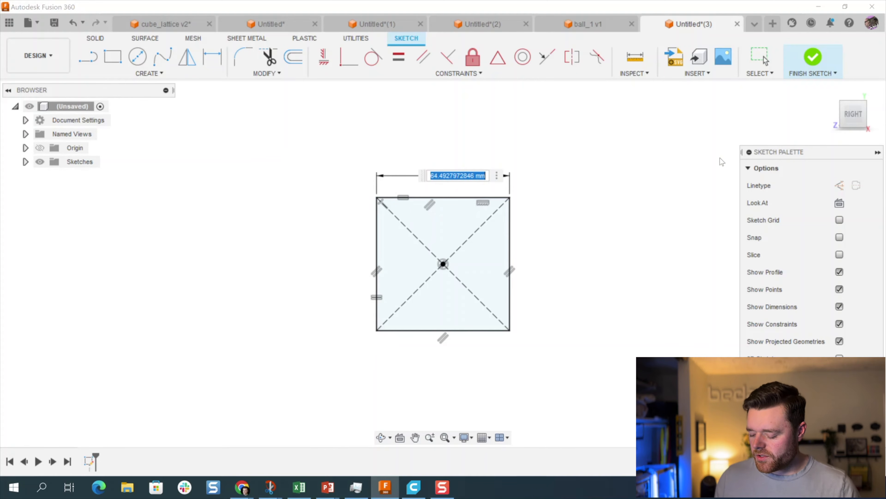
{"action": "type", "text": "10"}
{"action": "key", "text": "Return"}
{"action": "key", "text": "Escape"}
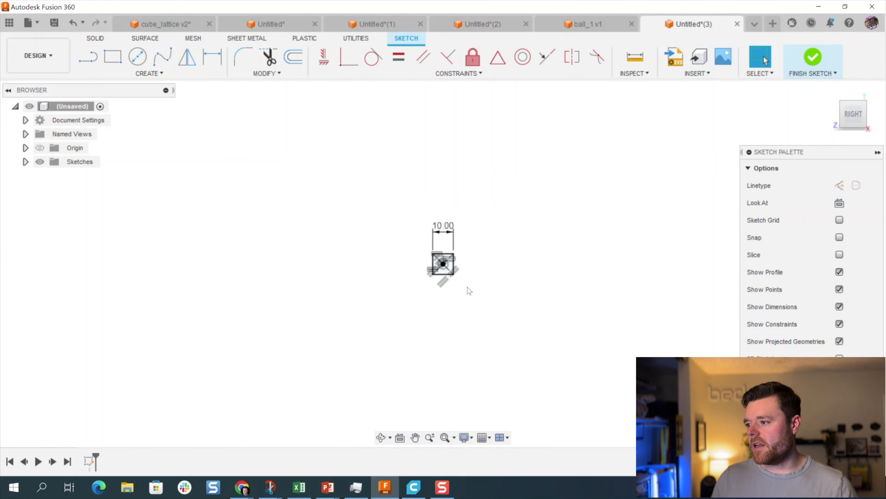
Step: Change the square's diagonal from lower left to upper right from construction to a normal line
{"action": "scroll", "coordinate": [405, 284], "scroll_direction": "up", "scroll_amount": 3}
{"action": "left_click", "coordinate": [419, 268]}
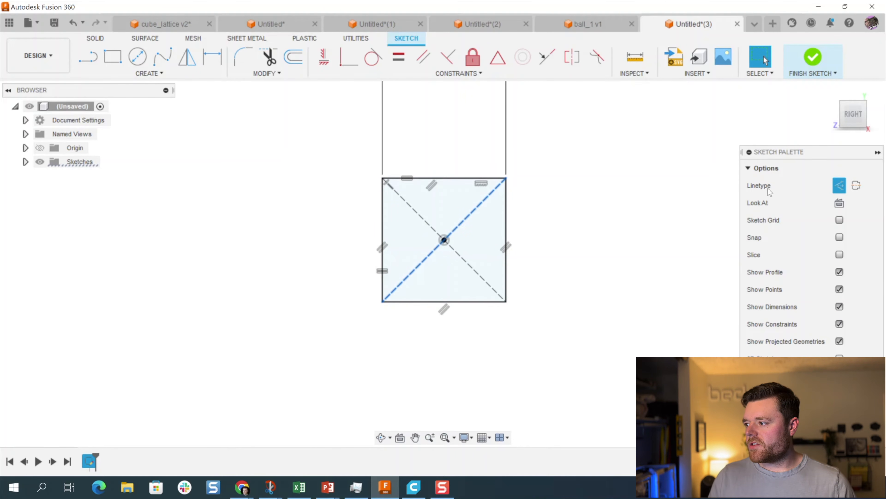
{"action": "left_click", "coordinate": [841, 186]}
{"action": "left_click", "coordinate": [644, 184]}
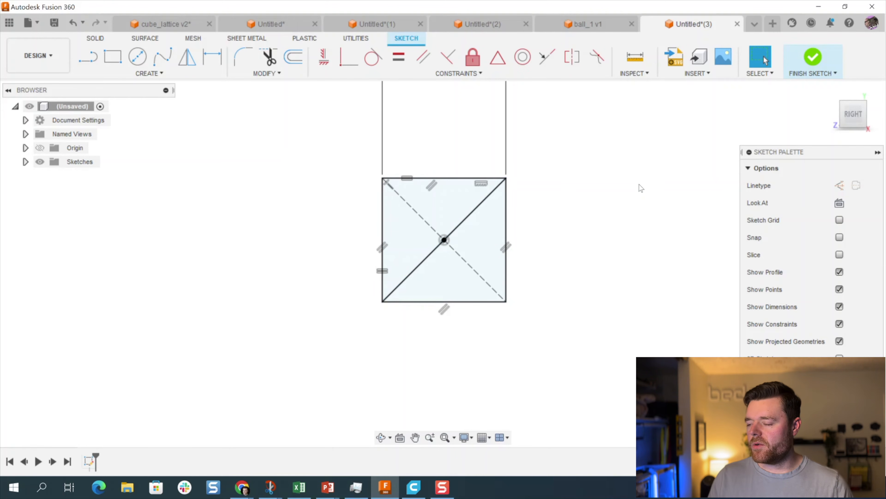
Step: Convert the square's four outer sides to construction lines and finish the sketch
{"action": "left_click", "coordinate": [475, 178]}
{"action": "left_click", "coordinate": [383, 198], "text": "shift"}
{"action": "left_click", "coordinate": [443, 301], "text": "shift"}
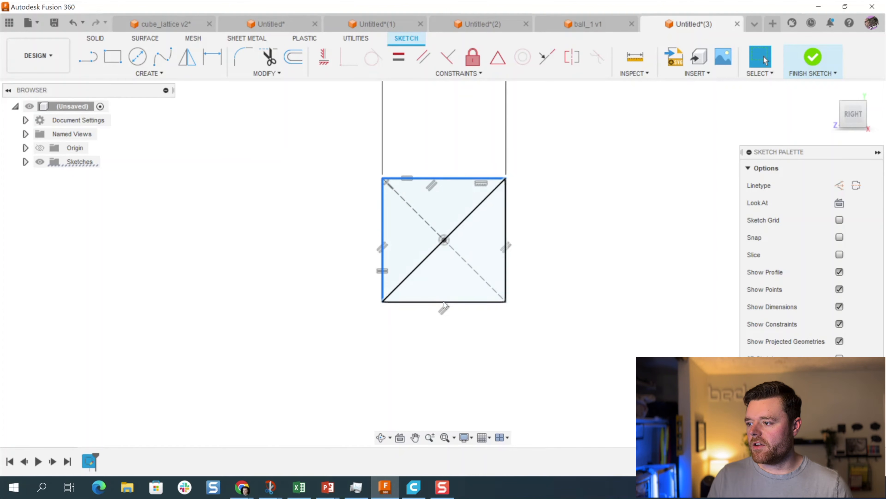
{"action": "left_click", "coordinate": [506, 231], "text": "shift"}
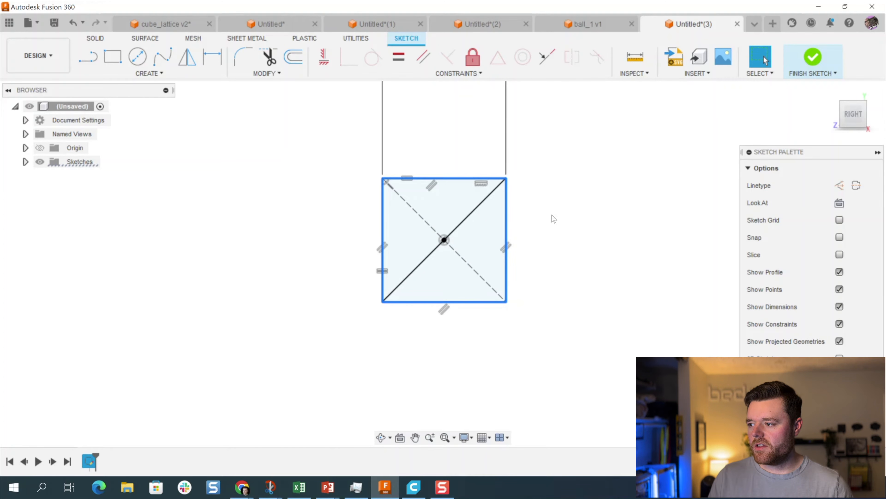
{"action": "key", "text": "x"}
{"action": "left_click", "coordinate": [548, 216]}
{"action": "left_click", "coordinate": [481, 205]}
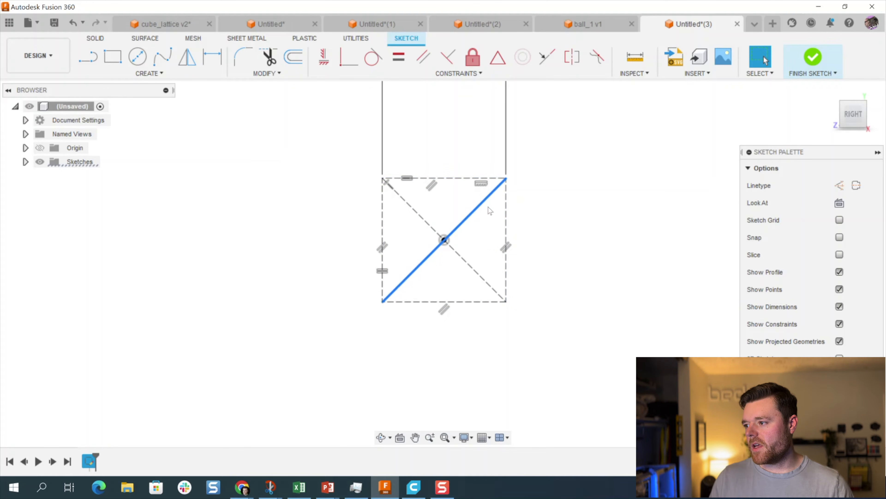
{"action": "left_click", "coordinate": [813, 58]}
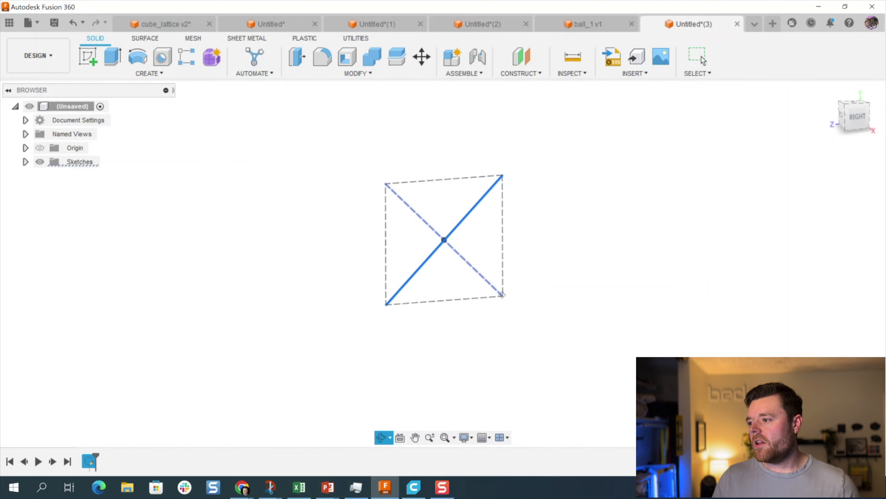
Step: Construct a plane along the solid diagonal as the path, with a proportional distance of 0
{"action": "middle_click_drag", "start_coordinate": [475, 221], "coordinate": [495, 194], "text": "shift"}
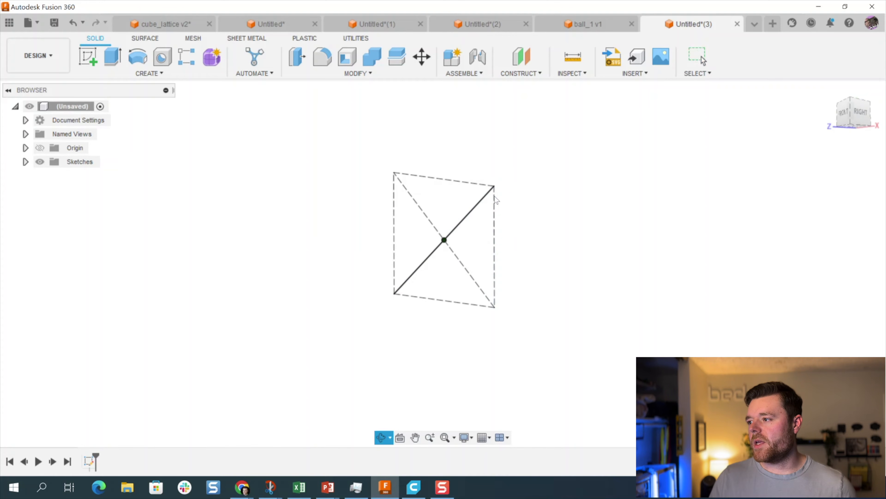
{"action": "left_click", "coordinate": [536, 74]}
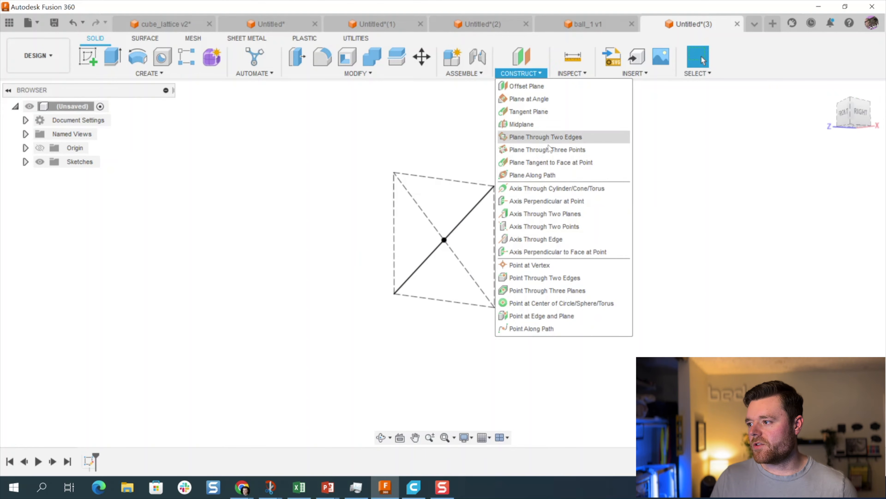
{"action": "left_click", "coordinate": [548, 175]}
{"action": "scroll", "coordinate": [344, 295], "scroll_direction": "up", "scroll_amount": 2}
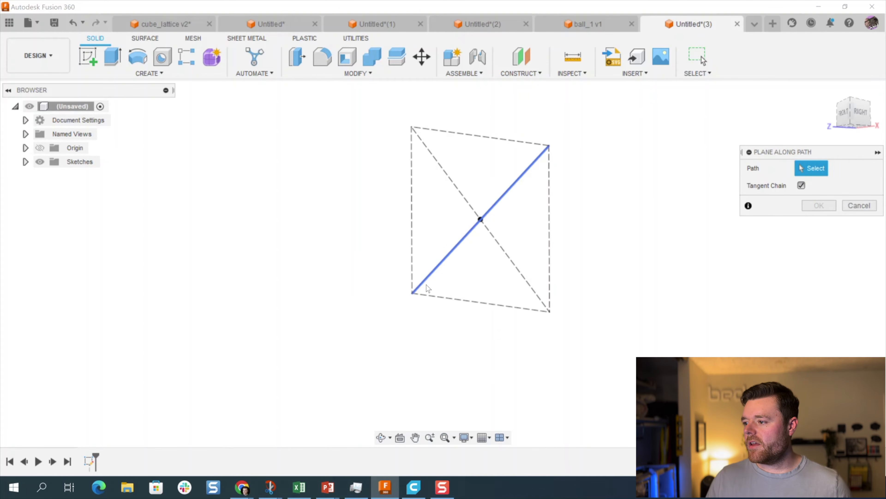
{"action": "left_click", "coordinate": [443, 260]}
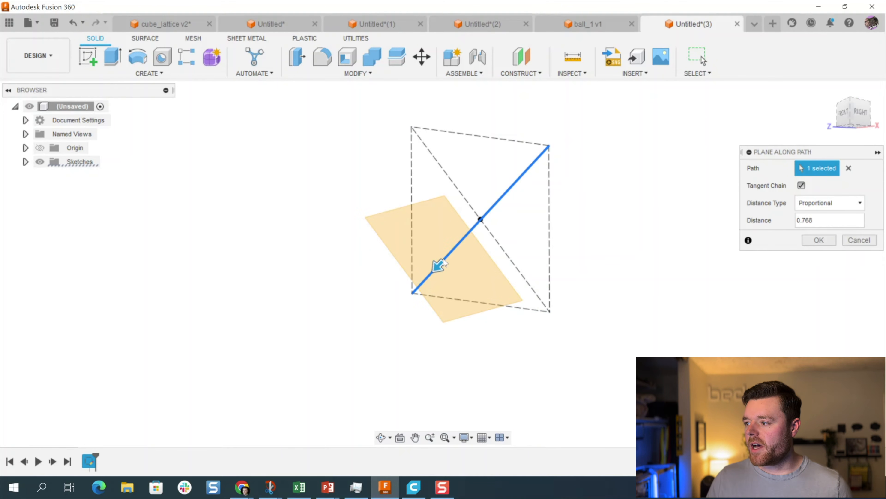
{"action": "middle_click_drag", "start_coordinate": [510, 252], "coordinate": [499, 279], "text": "shift"}
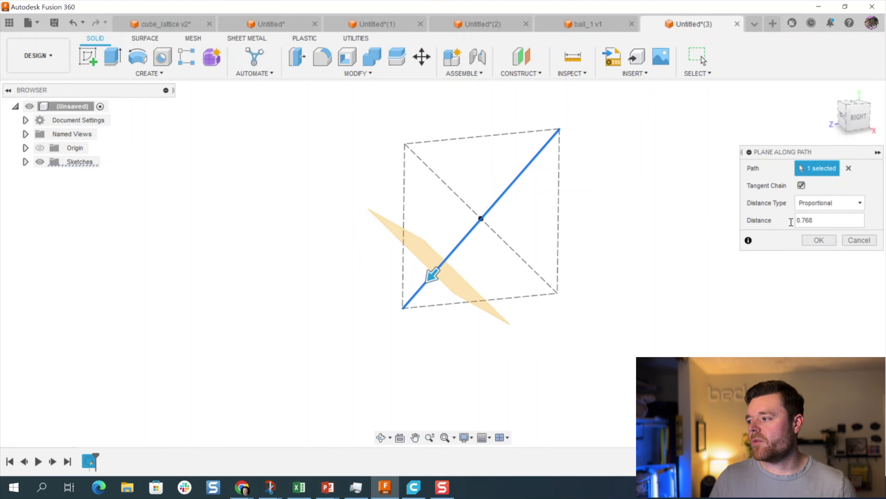
{"action": "double_click", "coordinate": [813, 220]}
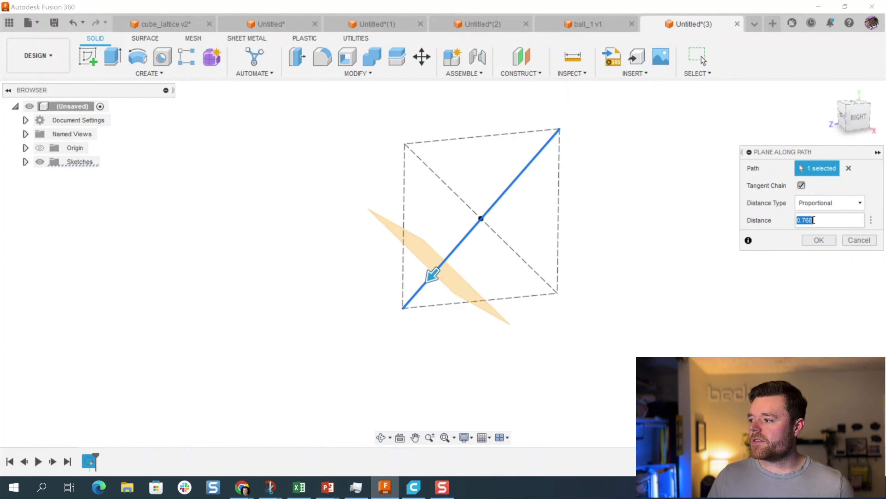
{"action": "type", "text": "0"}
{"action": "key", "text": "Return"}
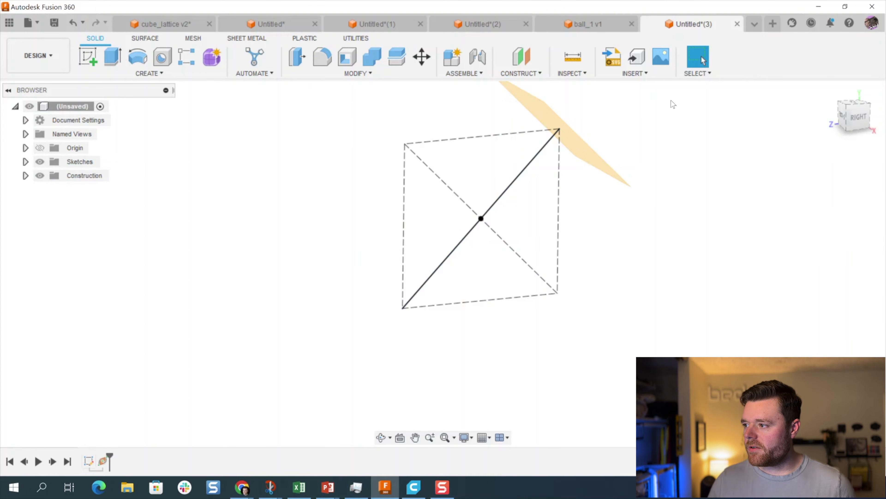
Step: Sketch a center-diameter circle of about 2.4 mm on the new plane, centred on the diagonal's endpoint
{"action": "middle_click_drag", "start_coordinate": [526, 245], "coordinate": [643, 123], "text": "shift"}
{"action": "middle_click_drag", "start_coordinate": [510, 144], "coordinate": [458, 248], "text": "shift"}
{"action": "left_click", "coordinate": [526, 150]}
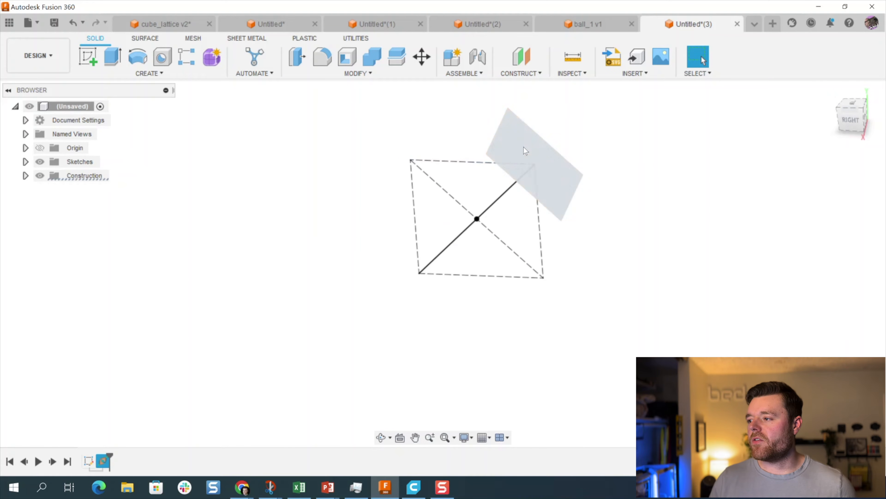
{"action": "left_click", "coordinate": [88, 58]}
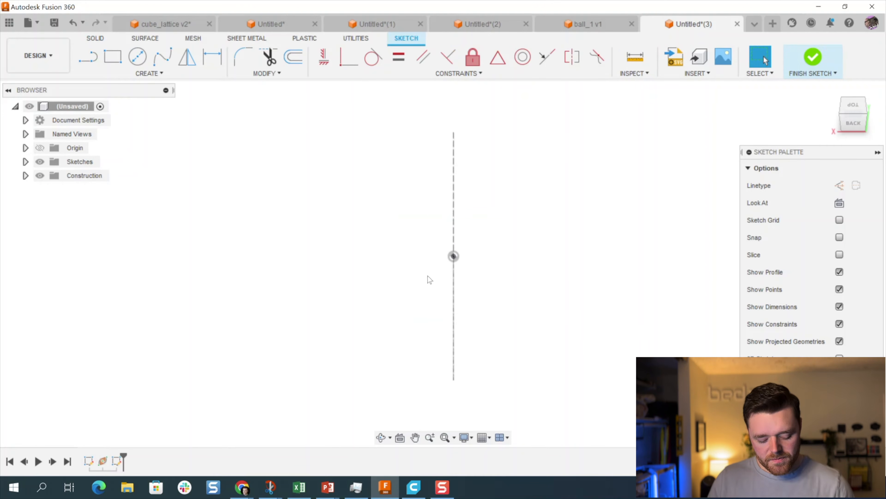
{"action": "key", "text": "c"}
{"action": "left_click", "coordinate": [454, 256]}
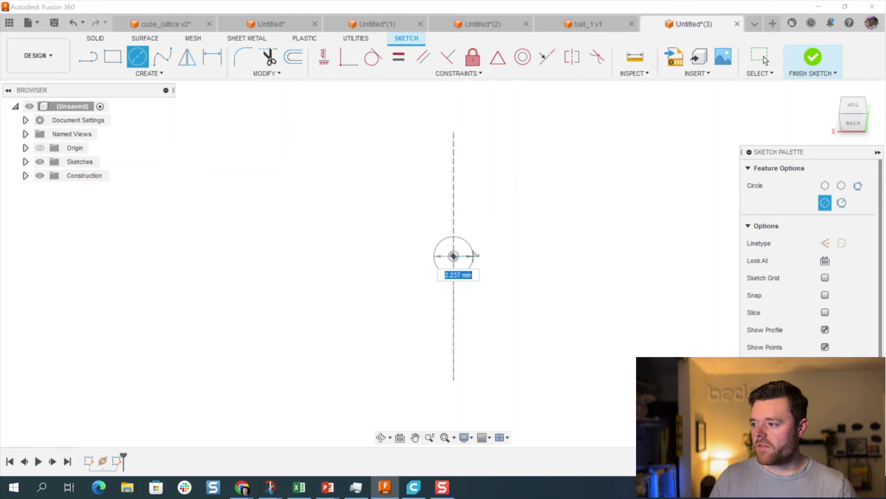
{"action": "left_click", "coordinate": [474, 255]}
{"action": "key", "text": "Escape"}
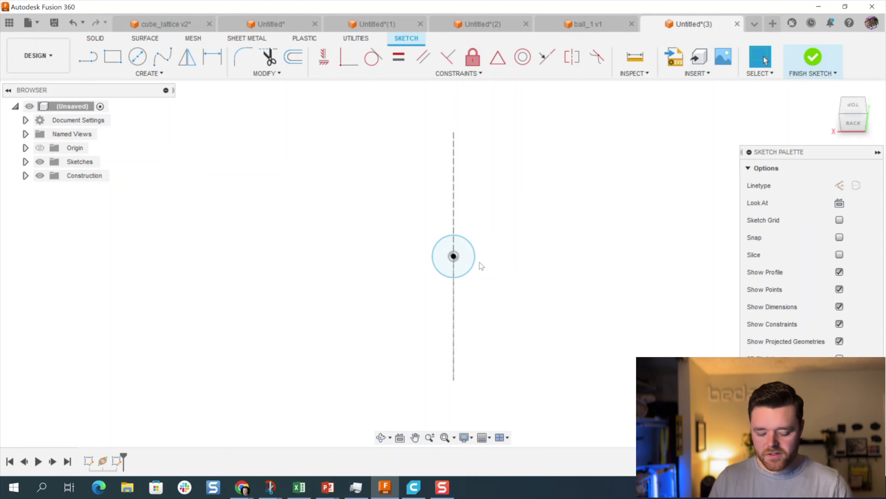
Step: Dimension the circle's diameter at 1.5 mm and finish the sketch
{"action": "key", "text": "d"}
{"action": "left_click", "coordinate": [474, 248]}
{"action": "left_click", "coordinate": [542, 242]}
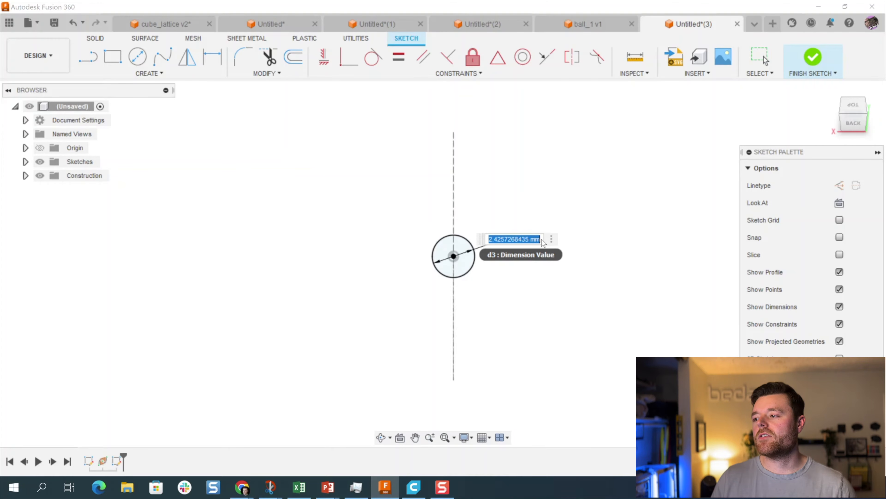
{"action": "type", "text": "1.5"}
{"action": "key", "text": "Return"}
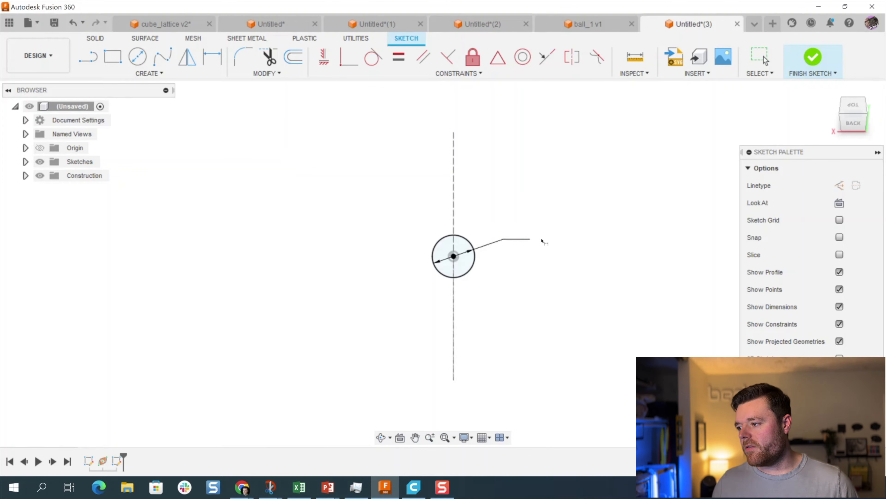
{"action": "key", "text": "Escape"}
{"action": "scroll", "coordinate": [498, 218], "scroll_direction": "up", "scroll_amount": 1}
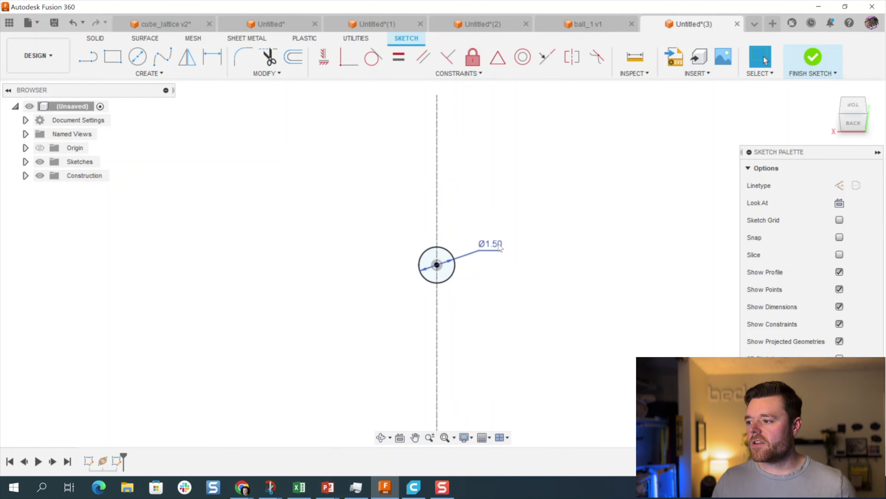
{"action": "left_click", "coordinate": [852, 378]}
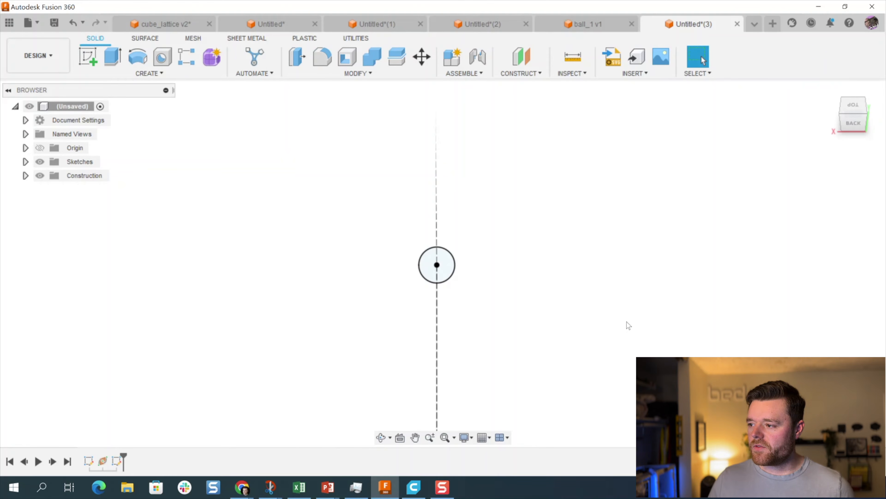
Step: Extrude the circle as a new body with extent To Object, up to the diagonal's opposite endpoint
{"action": "mouse_move", "coordinate": [366, 351]}
{"action": "middle_mouse_down", "text": "shift"}
{"action": "mouse_move", "coordinate": [400, 319]}
{"action": "mouse_move", "coordinate": [528, 249]}
{"action": "mouse_move", "coordinate": [521, 210]}
{"action": "middle_mouse_up", "text": "shift"}
{"action": "left_click", "coordinate": [523, 200]}
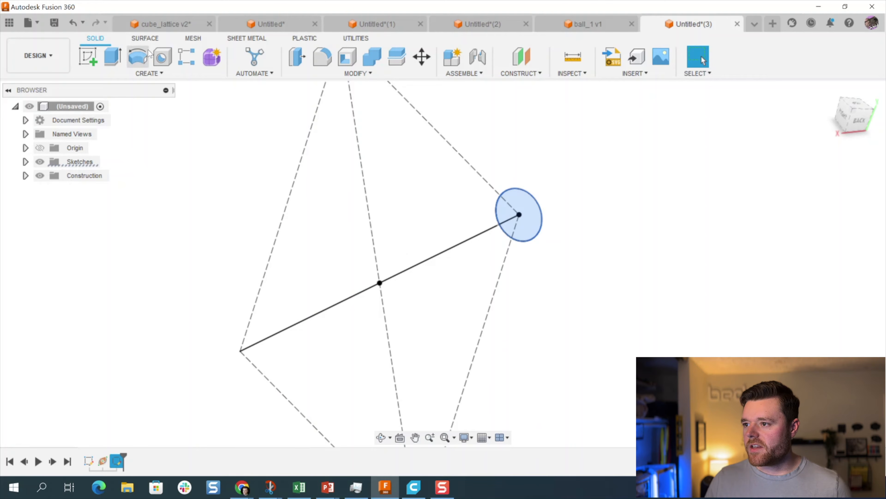
{"action": "left_click", "coordinate": [112, 56]}
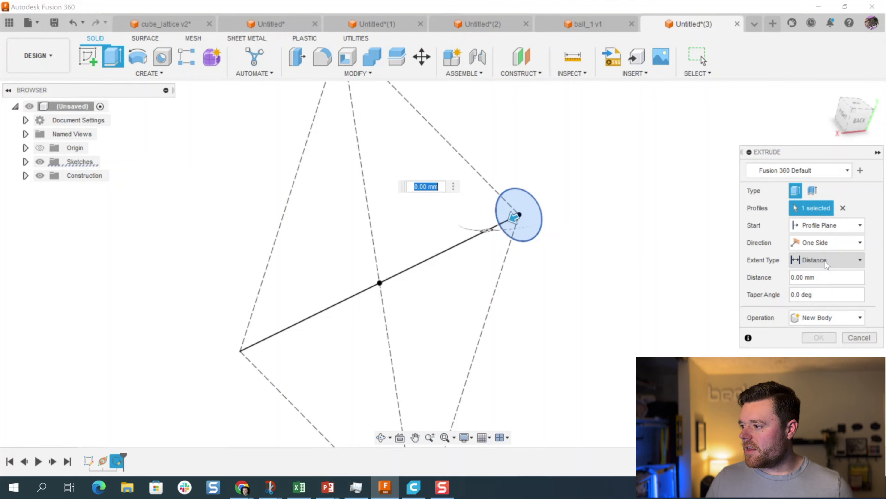
{"action": "left_click", "coordinate": [820, 259]}
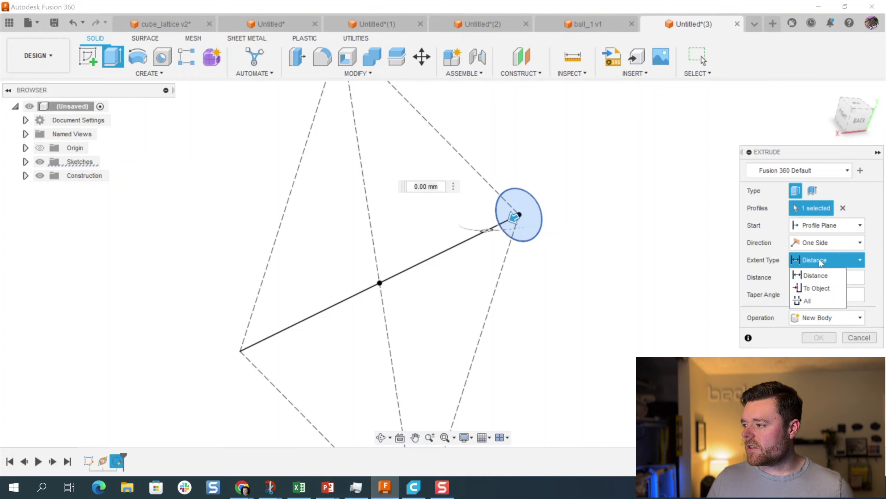
{"action": "left_click", "coordinate": [830, 287]}
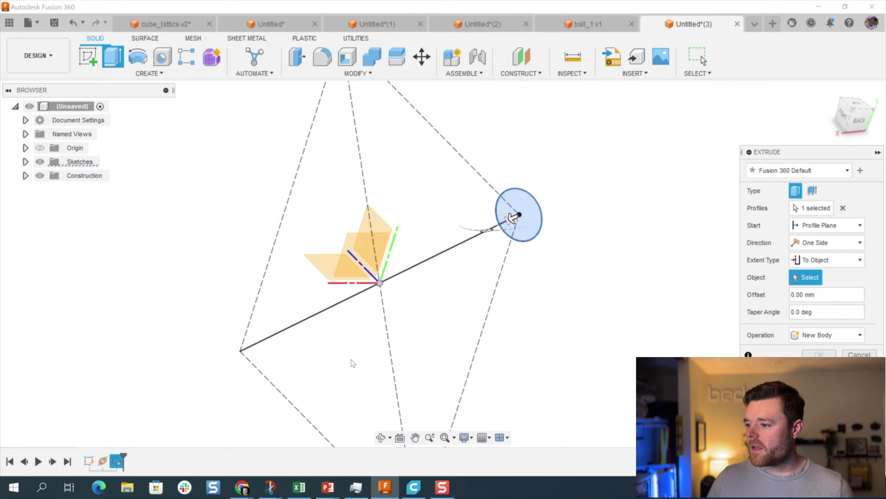
{"action": "left_click", "coordinate": [240, 352]}
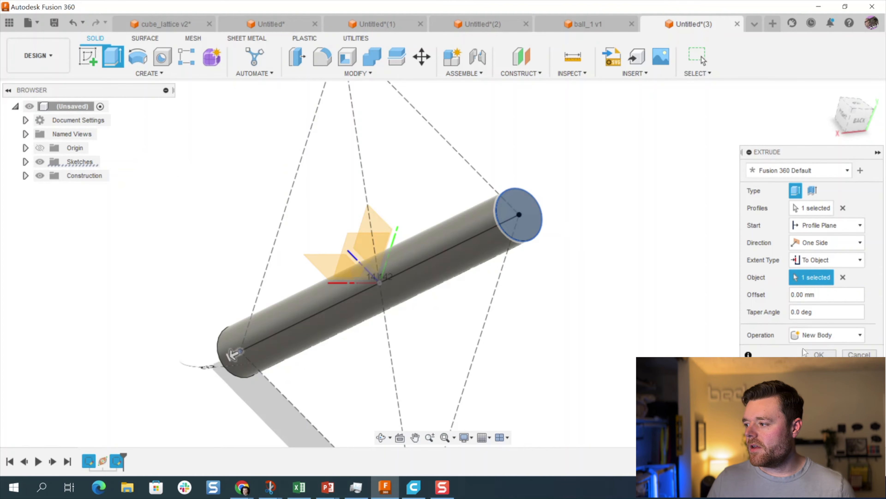
{"action": "left_click", "coordinate": [819, 355]}
{"action": "middle_click_drag", "start_coordinate": [641, 291], "coordinate": [600, 278], "text": "shift"}
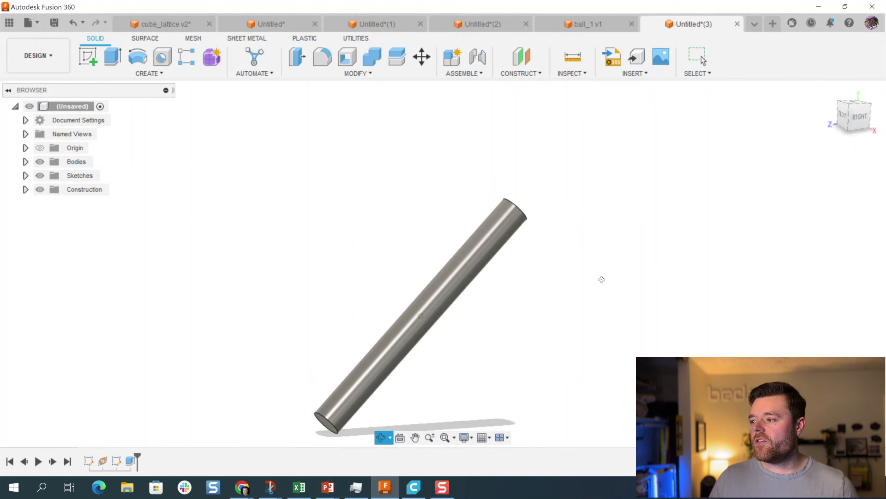
Step: Create a full circular pattern of the rod body around the vertical Y axis with a quantity of 5
{"action": "left_click", "coordinate": [145, 74]}
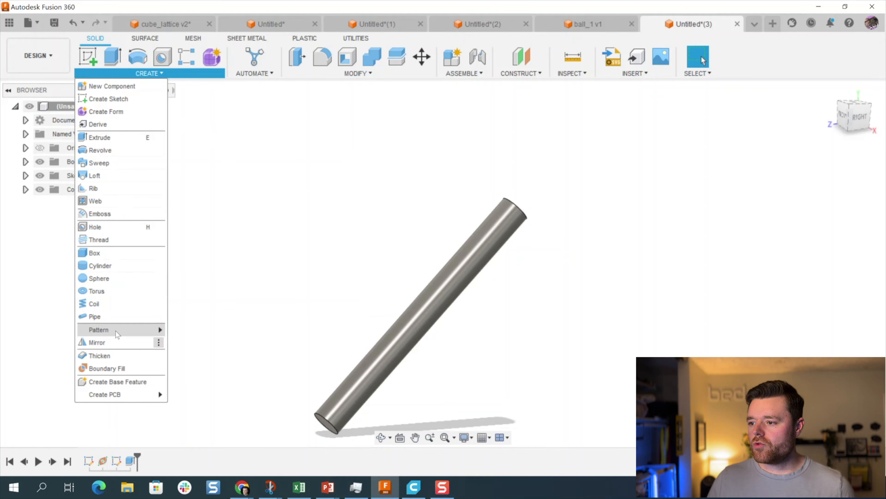
{"action": "mouse_move", "coordinate": [115, 330]}
{"action": "left_click", "coordinate": [203, 344]}
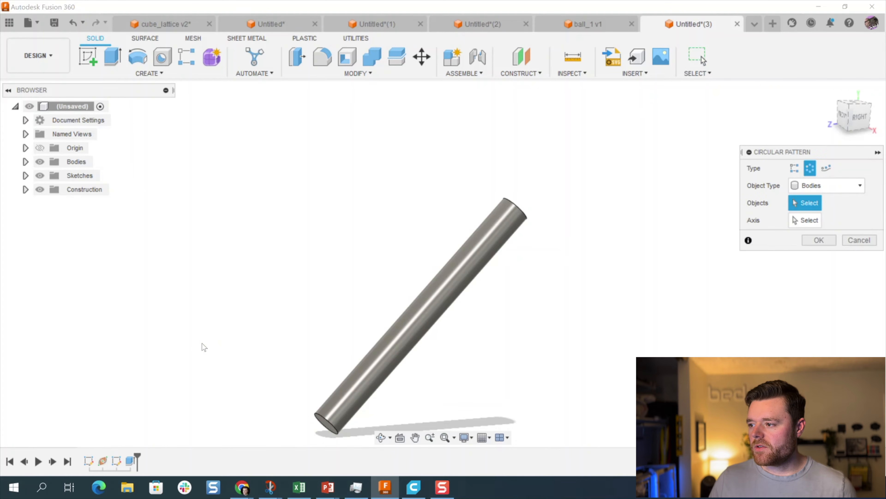
{"action": "left_click", "coordinate": [478, 242]}
{"action": "left_click", "coordinate": [803, 220]}
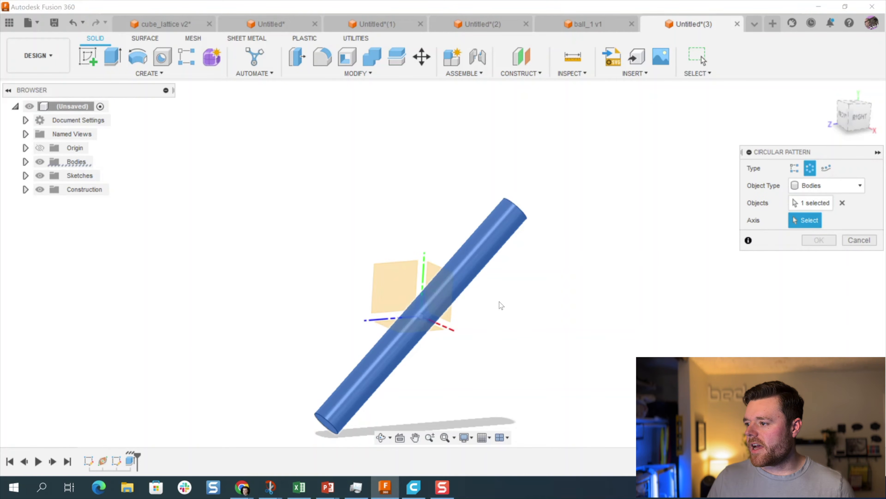
{"action": "left_click", "coordinate": [425, 261]}
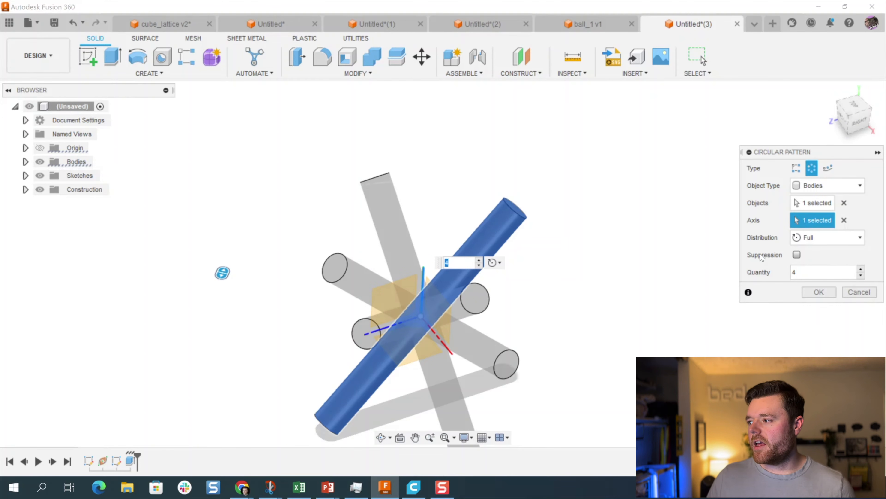
{"action": "left_click", "coordinate": [807, 273]}
{"action": "type", "text": "5"}
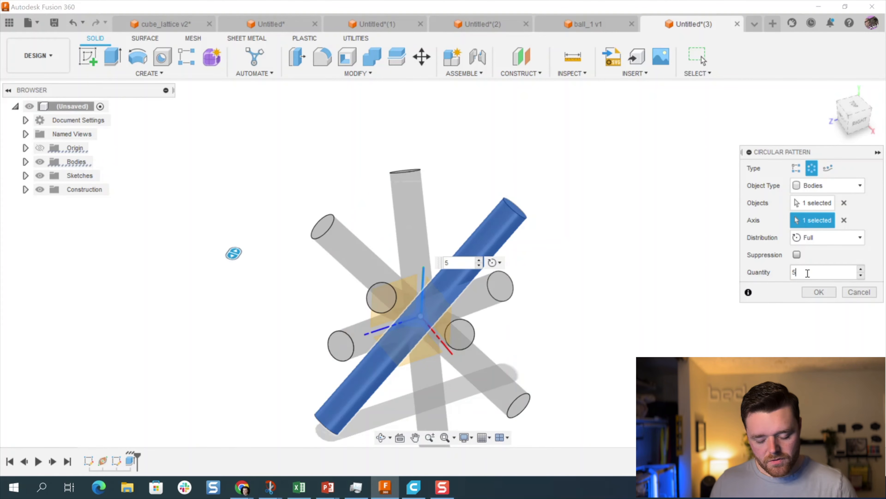
{"action": "left_click", "coordinate": [819, 292]}
{"action": "middle_click_drag", "start_coordinate": [714, 275], "coordinate": [415, 192], "text": "shift"}
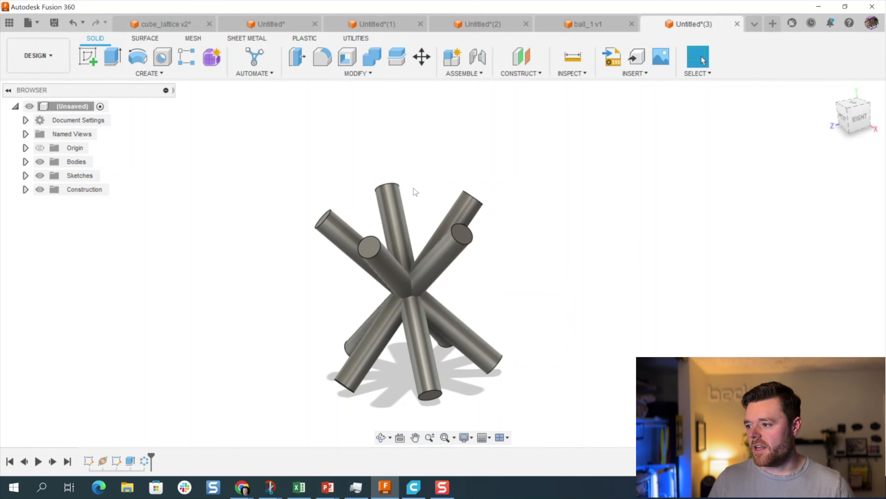
Step: Sketch a vertical line about 6.9 mm long on the YZ origin plane, going up from the rods' crossing point
{"action": "left_click", "coordinate": [88, 55]}
{"action": "left_click", "coordinate": [365, 277]}
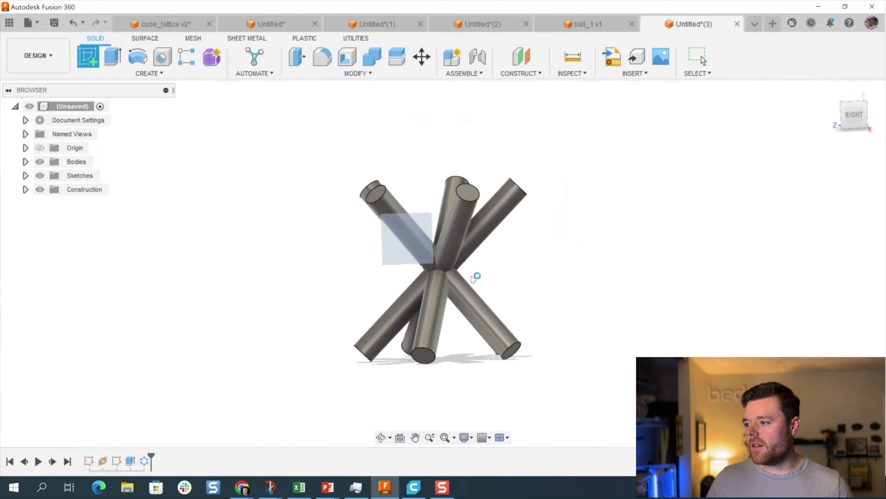
{"action": "middle_click_drag", "start_coordinate": [425, 256], "coordinate": [464, 229], "text": "shift"}
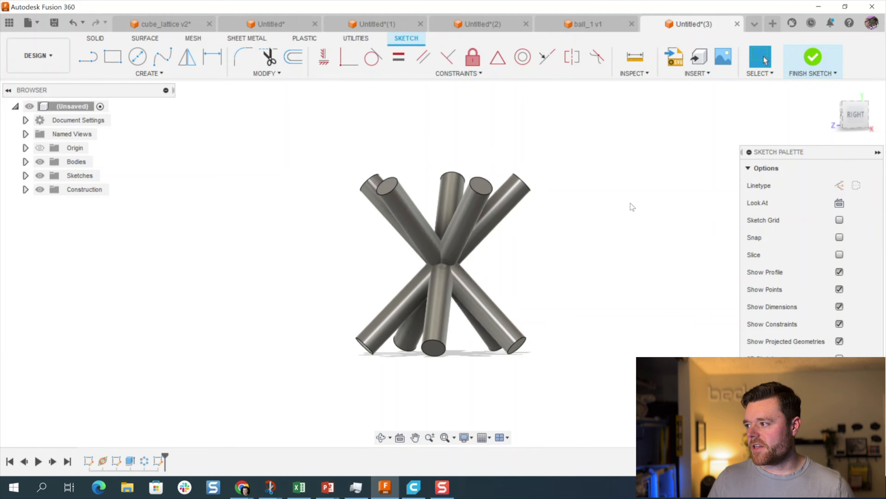
{"action": "left_click", "coordinate": [854, 115]}
{"action": "scroll", "coordinate": [421, 185], "scroll_direction": "up", "scroll_amount": 2}
{"action": "scroll", "coordinate": [421, 184], "scroll_direction": "up", "scroll_amount": 1}
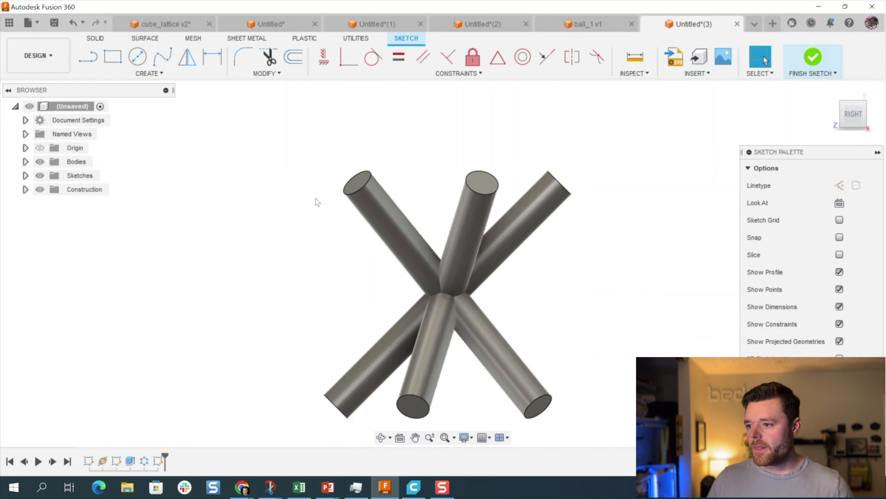
{"action": "key", "text": "l"}
{"action": "left_click", "coordinate": [448, 295]}
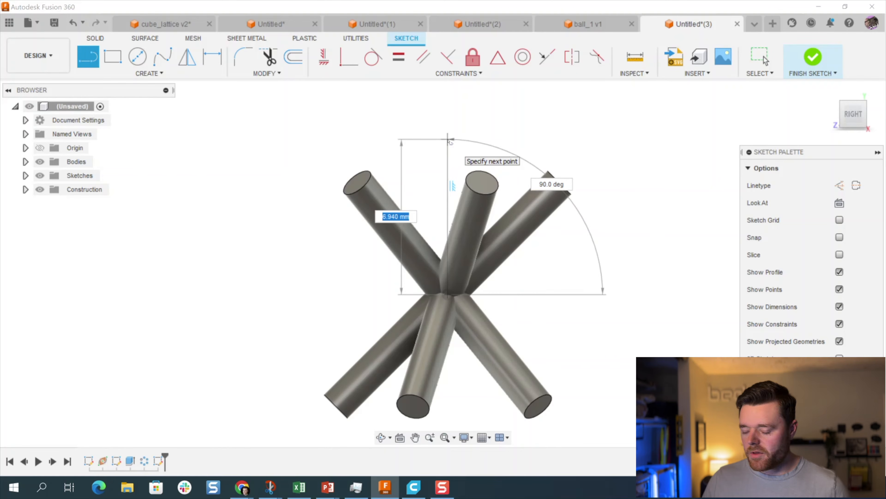
{"action": "left_click", "coordinate": [448, 139]}
{"action": "key", "text": "Escape"}
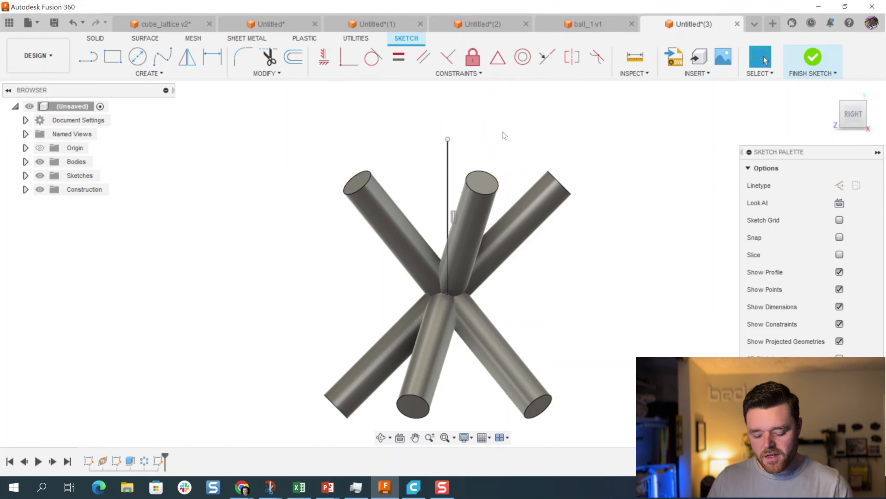
Step: Sketch a second vertical line going down from the crossing point past the lower rod ends
{"action": "key", "text": "l"}
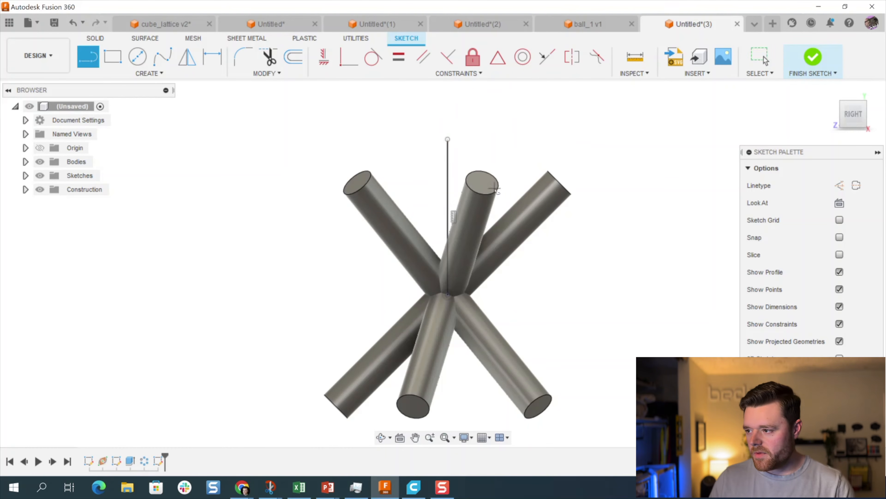
{"action": "left_click", "coordinate": [445, 296]}
{"action": "scroll", "coordinate": [445, 296], "scroll_direction": "down", "scroll_amount": 3}
{"action": "left_click", "coordinate": [446, 395]}
{"action": "key", "text": "Escape"}
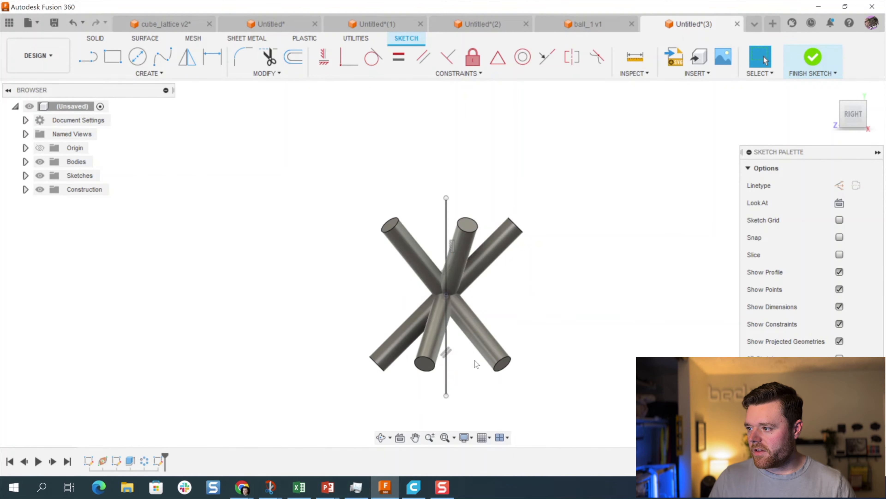
Step: Apply an Equal constraint between the upper and lower vertical lines
{"action": "left_click", "coordinate": [406, 57]}
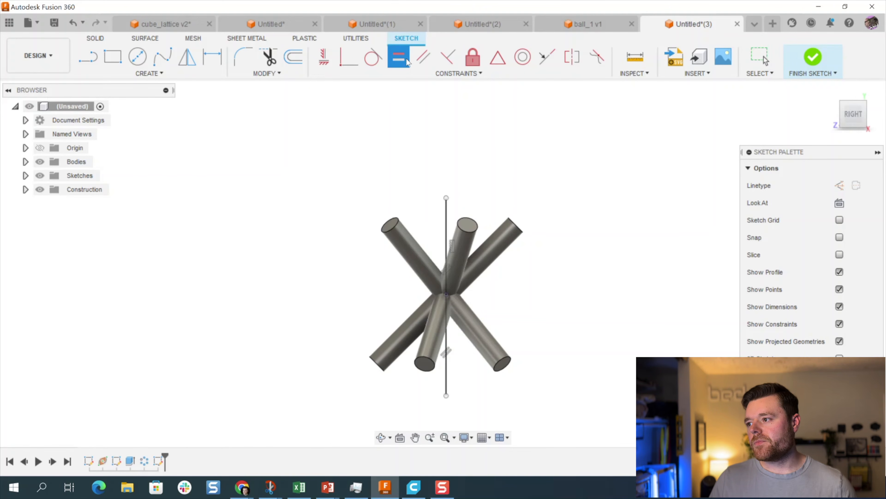
{"action": "left_click", "coordinate": [448, 218]}
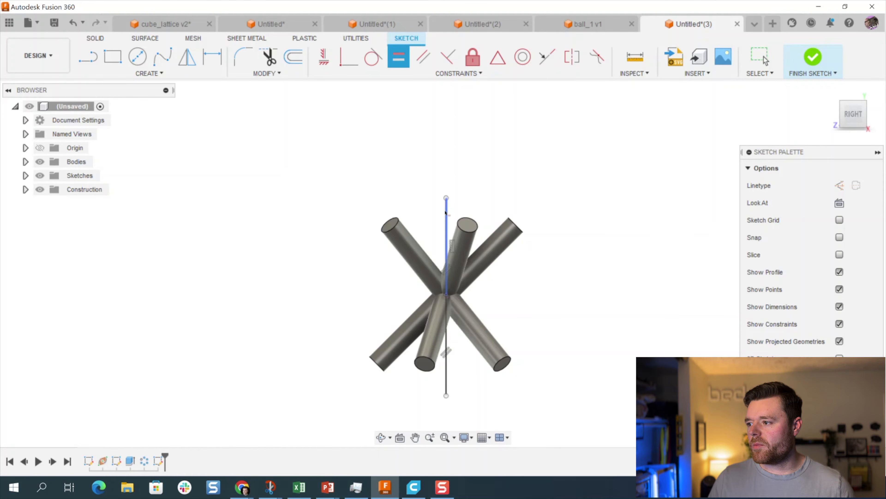
{"action": "left_click", "coordinate": [447, 356]}
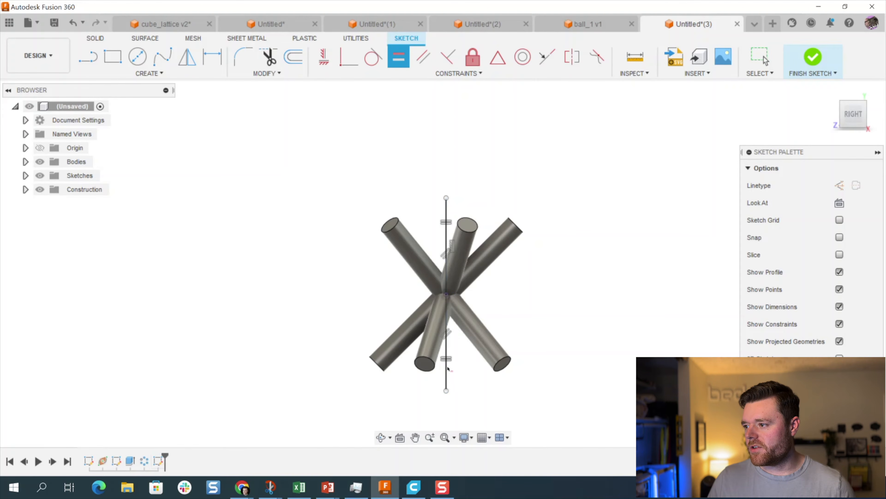
{"action": "key", "text": "Escape"}
{"action": "scroll", "coordinate": [461, 176], "scroll_direction": "up", "scroll_amount": 2}
{"action": "scroll", "coordinate": [439, 190], "scroll_direction": "down", "scroll_amount": 2}
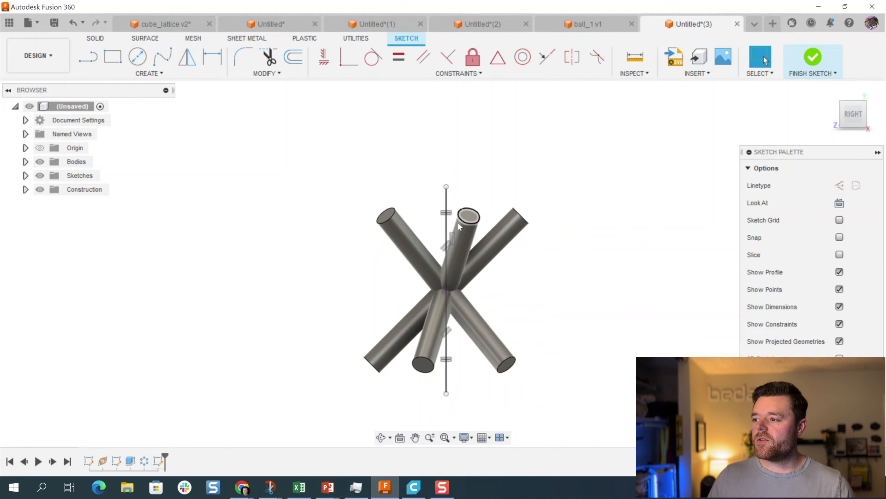
Step: Dimension the upper vertical line at 7 mm and finish the sketch
{"action": "scroll", "coordinate": [497, 210], "scroll_direction": "up", "scroll_amount": 2}
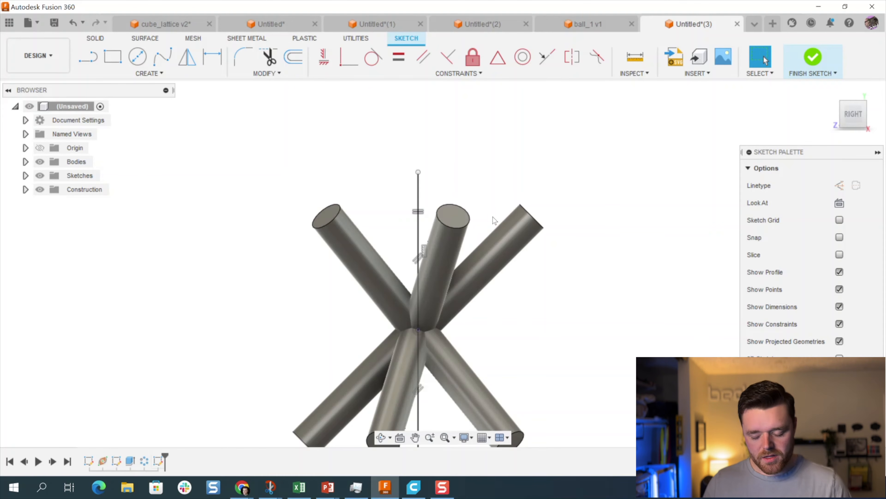
{"action": "key", "text": "d"}
{"action": "left_click", "coordinate": [419, 209]}
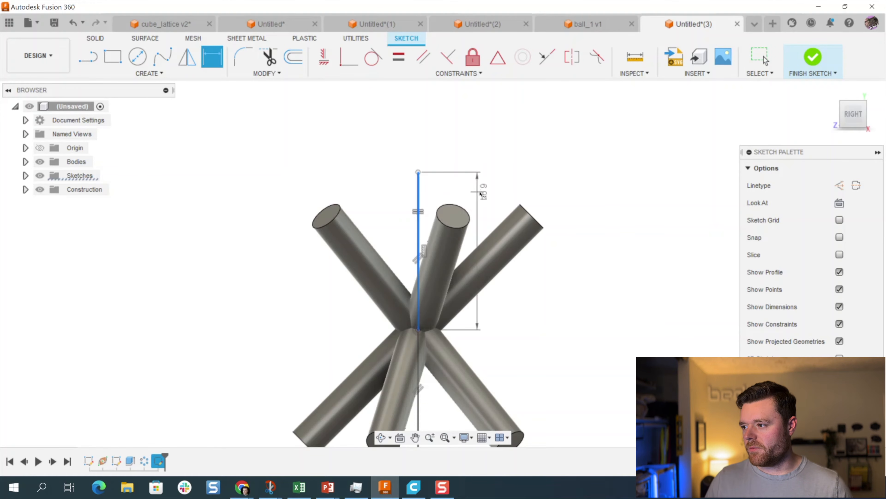
{"action": "left_click", "coordinate": [485, 210]}
{"action": "type", "text": "7"}
{"action": "key", "text": "Return"}
{"action": "key", "text": "Escape"}
{"action": "scroll", "coordinate": [495, 225], "scroll_direction": "down", "scroll_amount": 2}
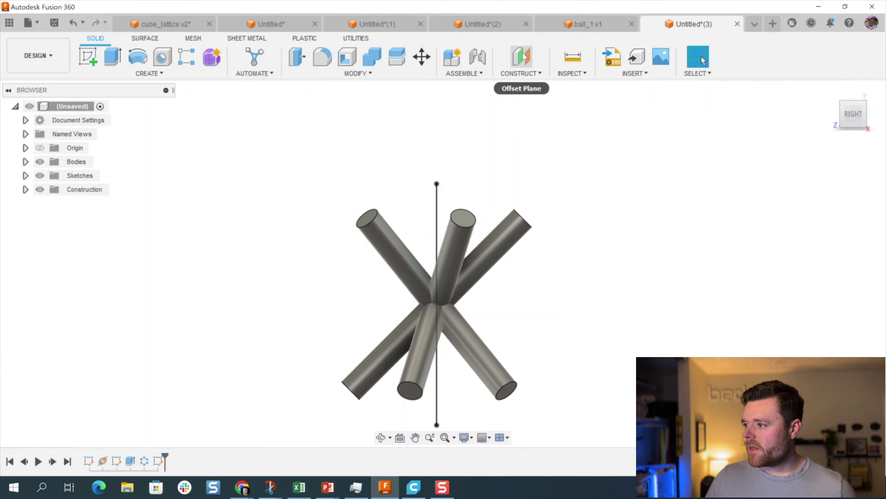
Step: Create a Plane Along Path on the lower vertical line, positioned at the line's start where the rods cross
{"action": "left_click", "coordinate": [523, 53]}
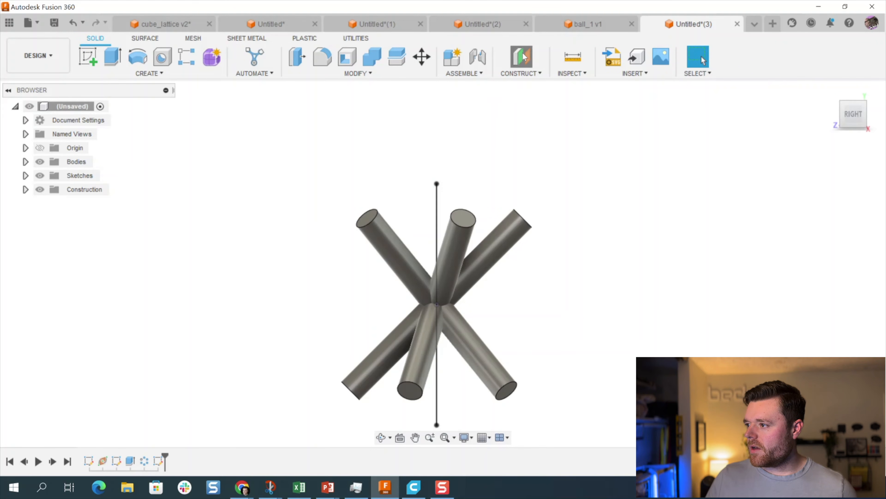
{"action": "left_click", "coordinate": [530, 71]}
{"action": "left_click", "coordinate": [565, 175]}
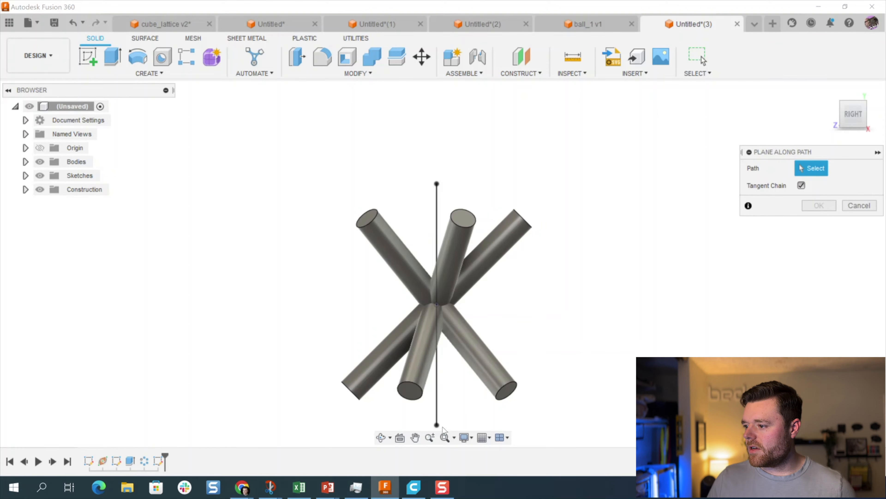
{"action": "left_click", "coordinate": [438, 392]}
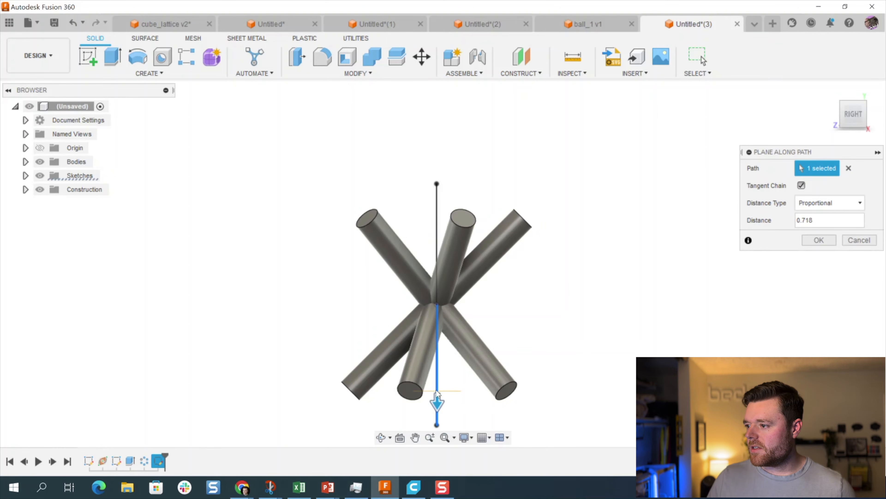
{"action": "scroll", "coordinate": [467, 269], "scroll_direction": "down", "scroll_amount": 1}
{"action": "middle_click_drag", "start_coordinate": [468, 271], "coordinate": [480, 376], "text": "shift"}
{"action": "left_click", "coordinate": [822, 221]}
{"action": "type", "text": "0.5"}
{"action": "key", "text": "Return"}
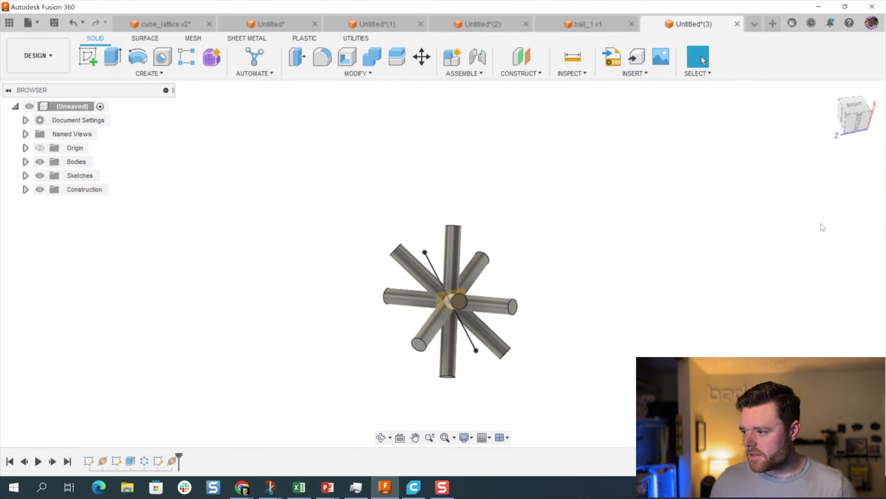
Step: Start a sketch on the new plane and draw a center-diameter circle centred on the rods' crossing point
{"action": "scroll", "coordinate": [443, 301], "scroll_direction": "up", "scroll_amount": 5}
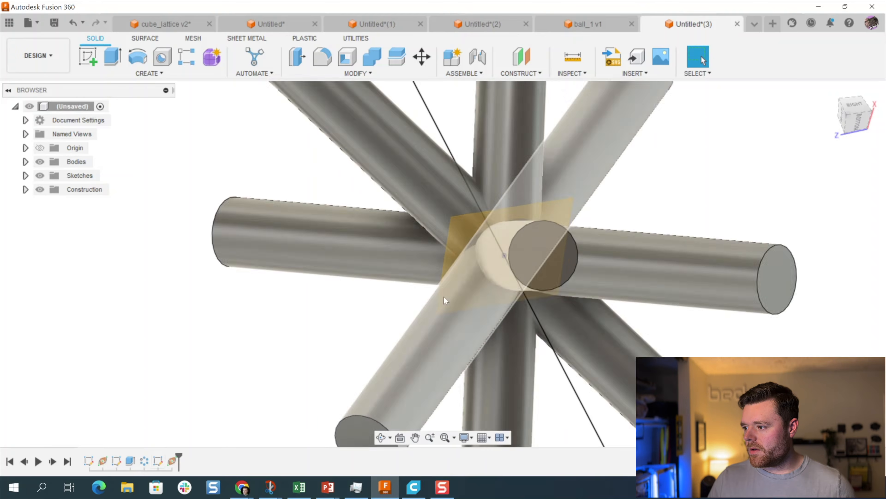
{"action": "left_click", "coordinate": [462, 240]}
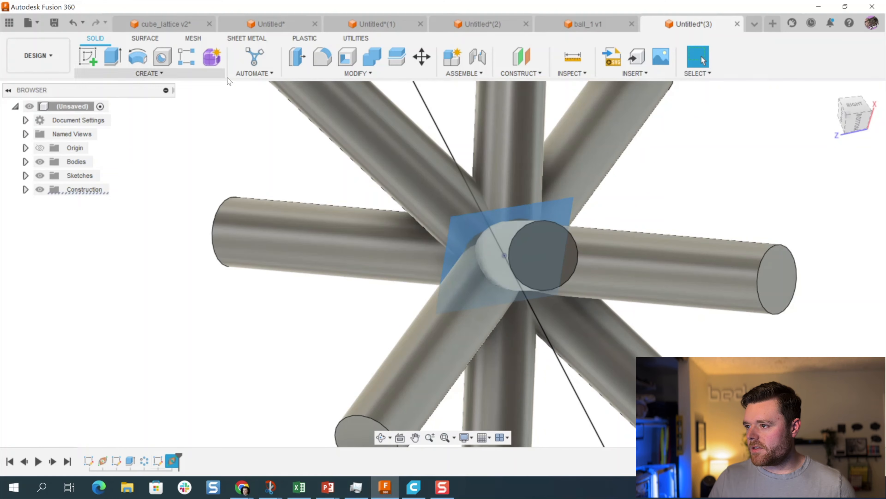
{"action": "left_click", "coordinate": [98, 58]}
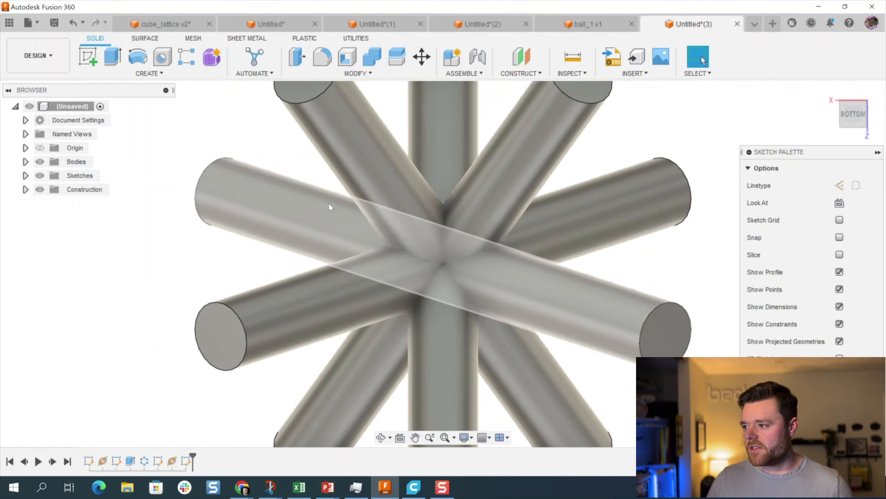
{"action": "key", "text": "c"}
{"action": "left_click", "coordinate": [443, 265]}
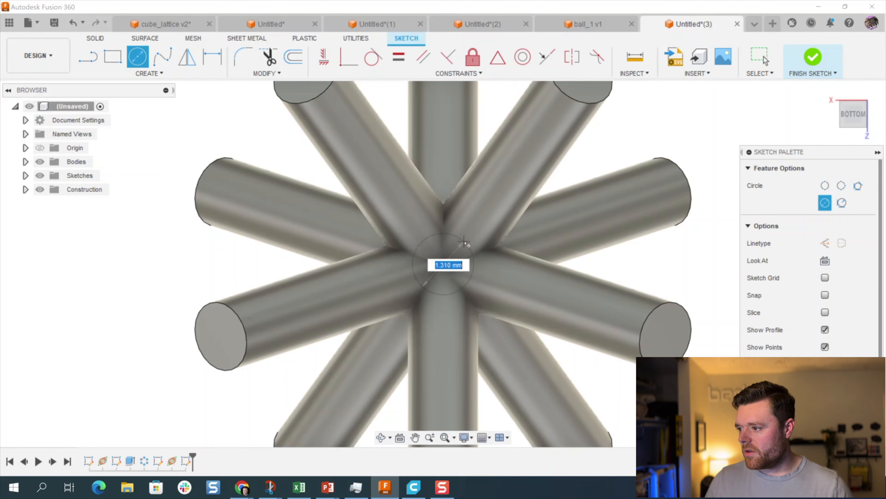
{"action": "key", "text": "Escape"}
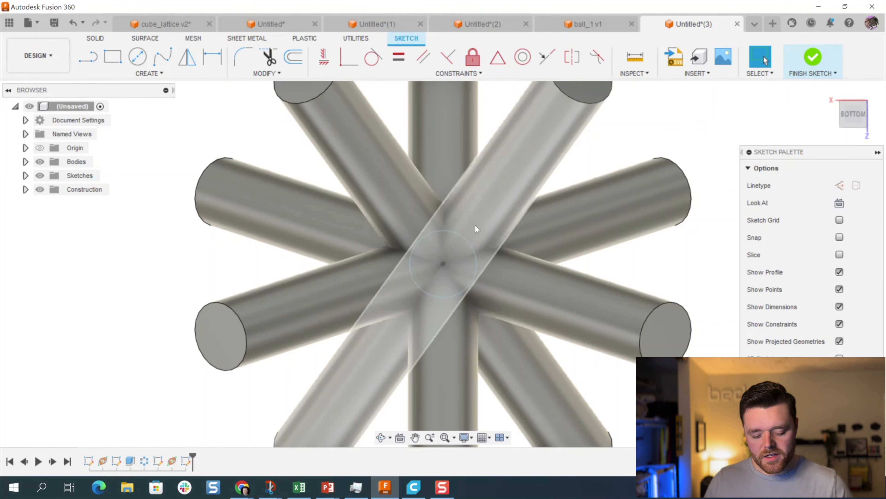
Step: Dimension the central circle's diameter at 1.5 mm and finish the sketch
{"action": "key", "text": "d"}
{"action": "left_click", "coordinate": [467, 241]}
{"action": "left_click", "coordinate": [472, 237]}
{"action": "type", "text": "1.5"}
{"action": "key", "text": "Return"}
{"action": "key", "text": "Escape"}
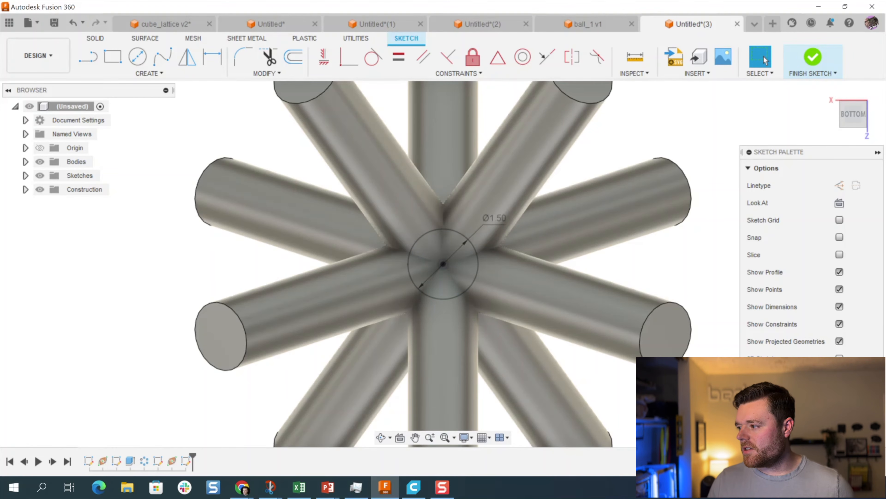
{"action": "left_click", "coordinate": [853, 379]}
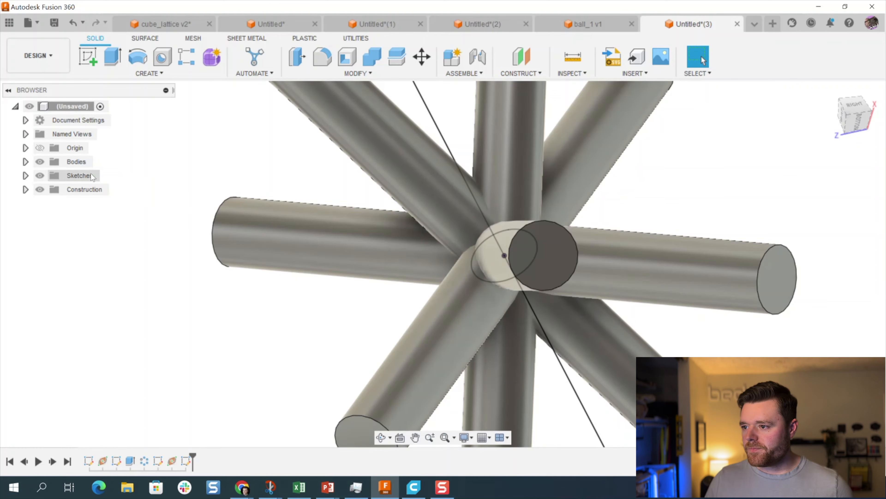
Step: Hide the bodies and set up an extrusion of the central circle with extent To Object, up to the lower line's end point
{"action": "left_click", "coordinate": [40, 161]}
{"action": "left_click", "coordinate": [511, 245]}
{"action": "key", "text": "F6"}
{"action": "left_click", "coordinate": [333, 71]}
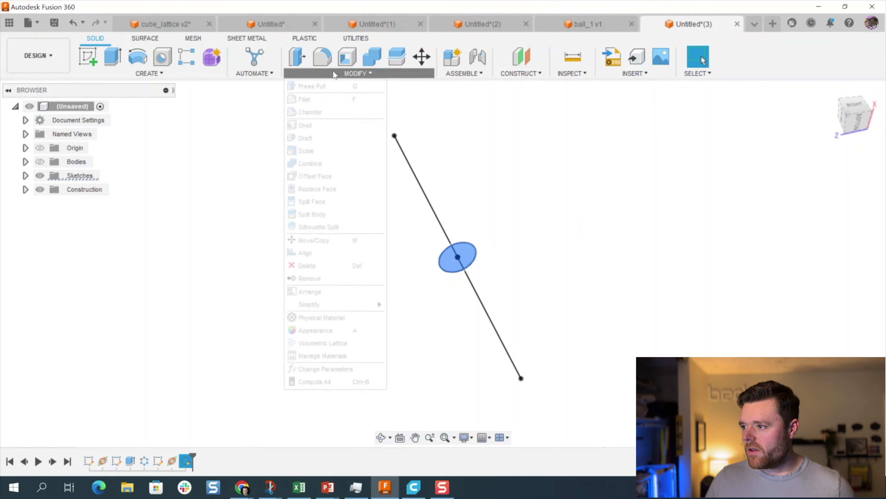
{"action": "left_click", "coordinate": [111, 59]}
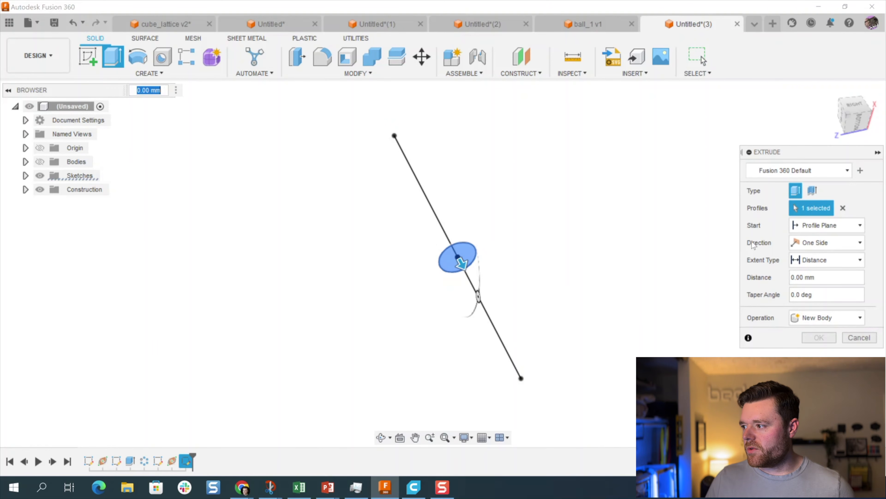
{"action": "left_click", "coordinate": [847, 260]}
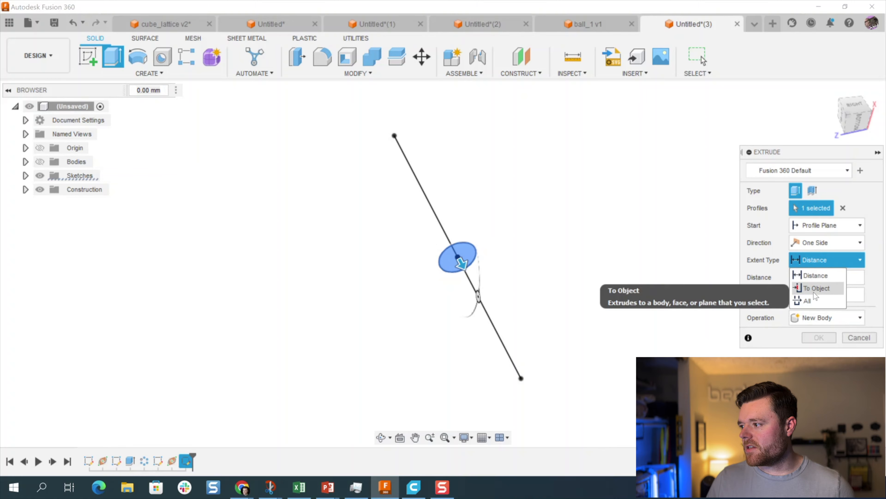
{"action": "left_click", "coordinate": [815, 288]}
{"action": "left_click", "coordinate": [522, 379]}
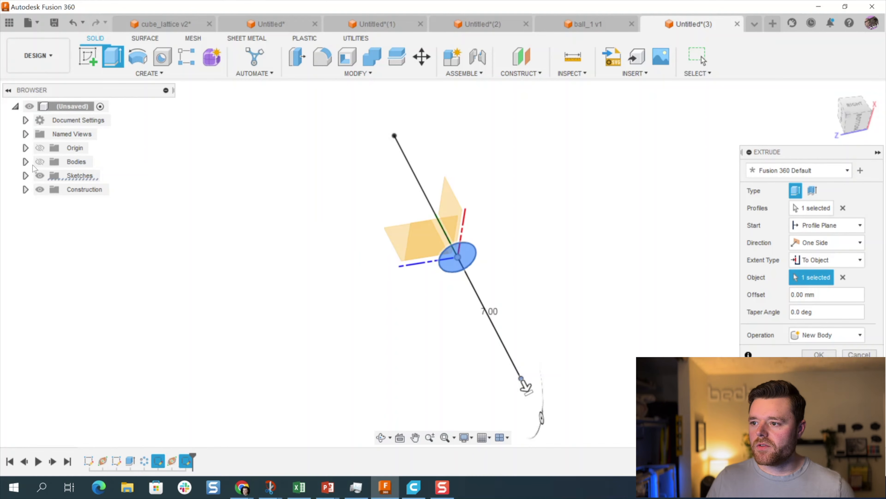
Step: Show the bodies again and complete the extrusion with the Join operation
{"action": "left_click", "coordinate": [39, 162]}
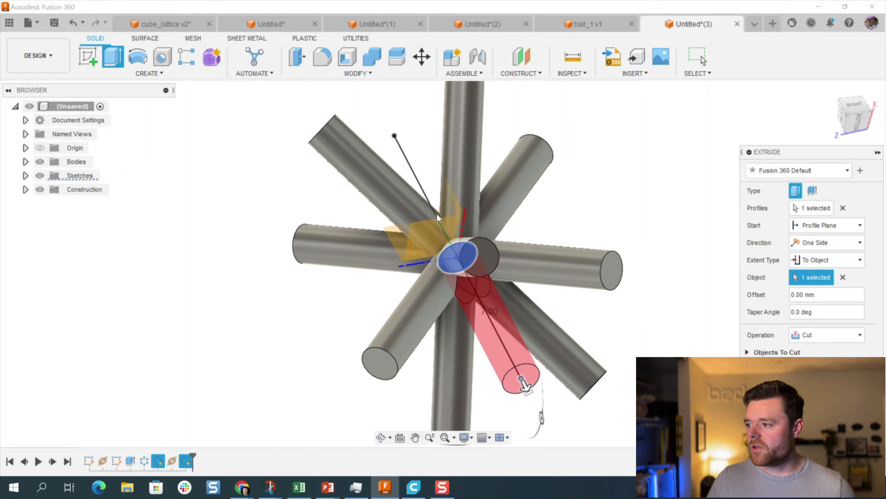
{"action": "left_click", "coordinate": [805, 335]}
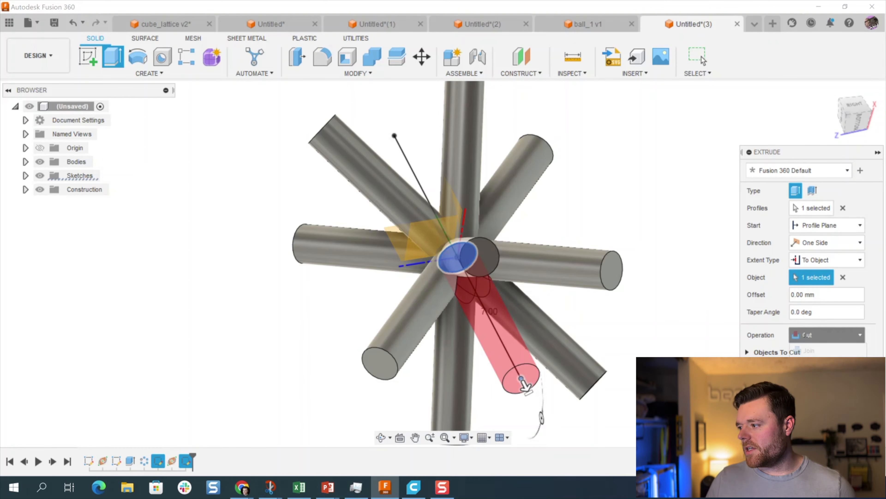
{"action": "left_click", "coordinate": [820, 352]}
{"action": "left_click", "coordinate": [819, 354]}
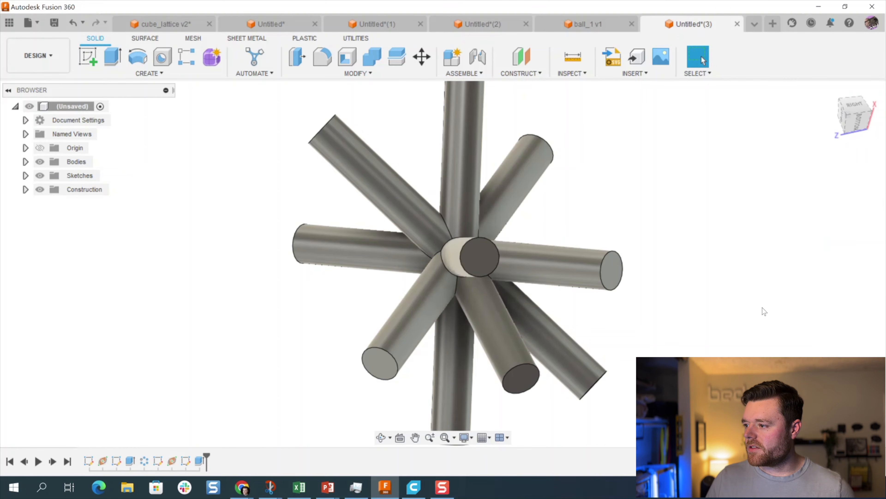
Step: Mirror the central rod's extrusion feature across the horizontal origin plane through the rods' crossing point
{"action": "middle_click_drag", "start_coordinate": [537, 276], "coordinate": [491, 353], "text": "shift"}
{"action": "left_click", "coordinate": [491, 353]}
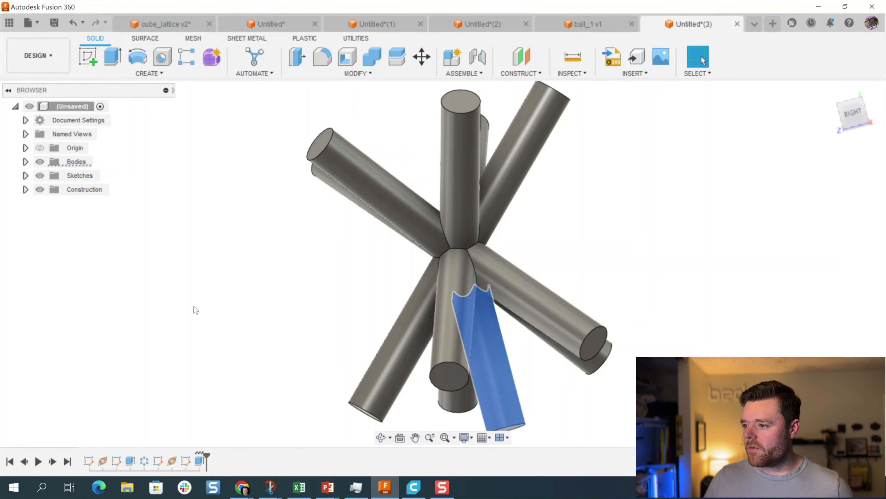
{"action": "left_click", "coordinate": [199, 459]}
{"action": "left_click", "coordinate": [330, 345]}
{"action": "left_click", "coordinate": [494, 371]}
{"action": "left_click", "coordinate": [201, 463]}
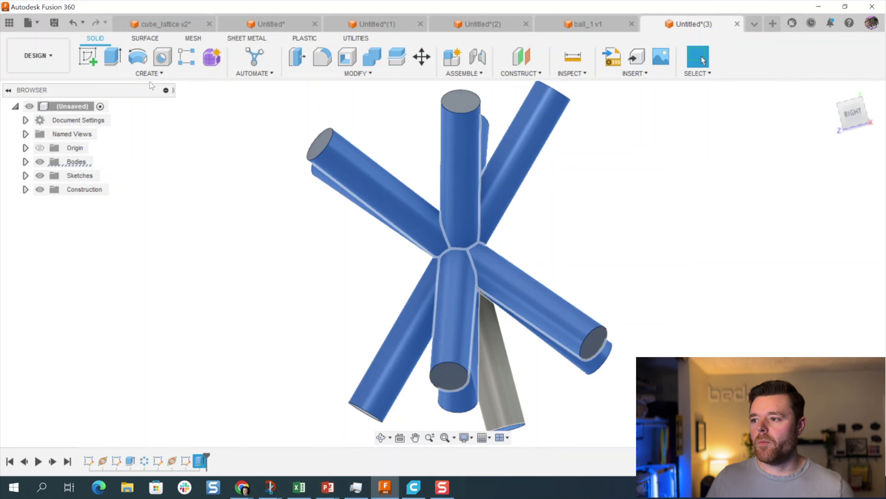
{"action": "left_click", "coordinate": [149, 75]}
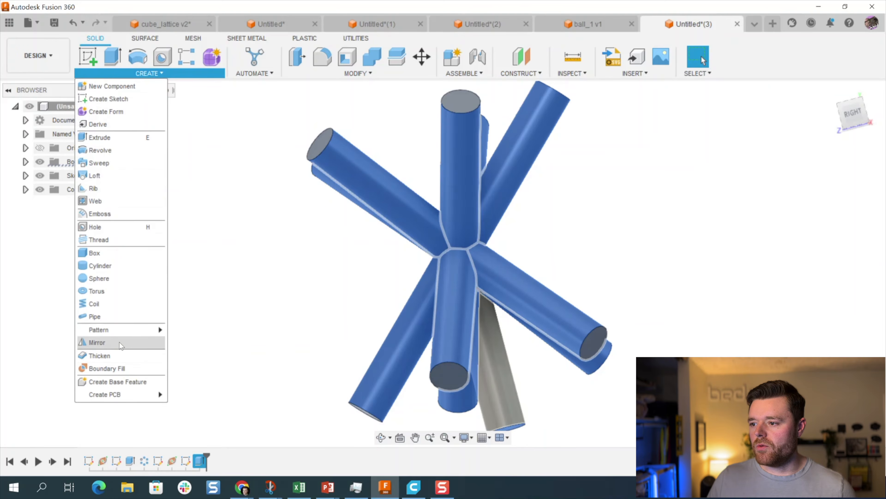
{"action": "left_click", "coordinate": [126, 342]}
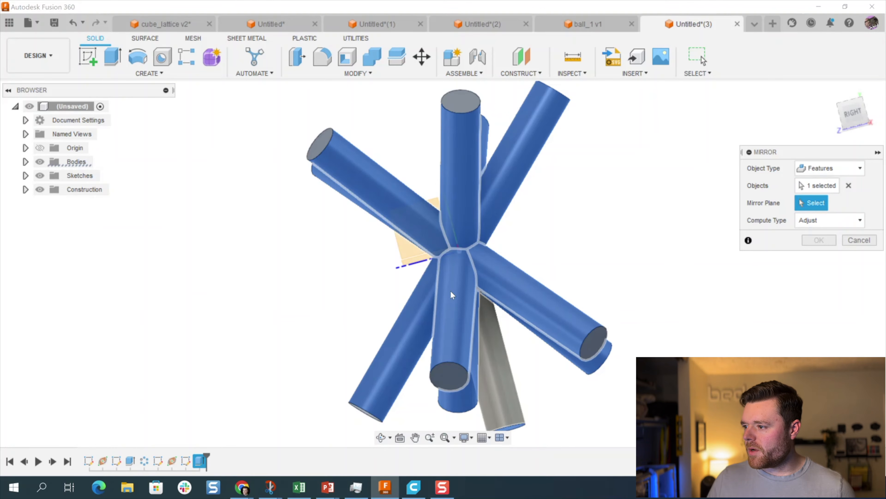
{"action": "middle_click_drag", "start_coordinate": [439, 273], "coordinate": [500, 264], "text": "shift"}
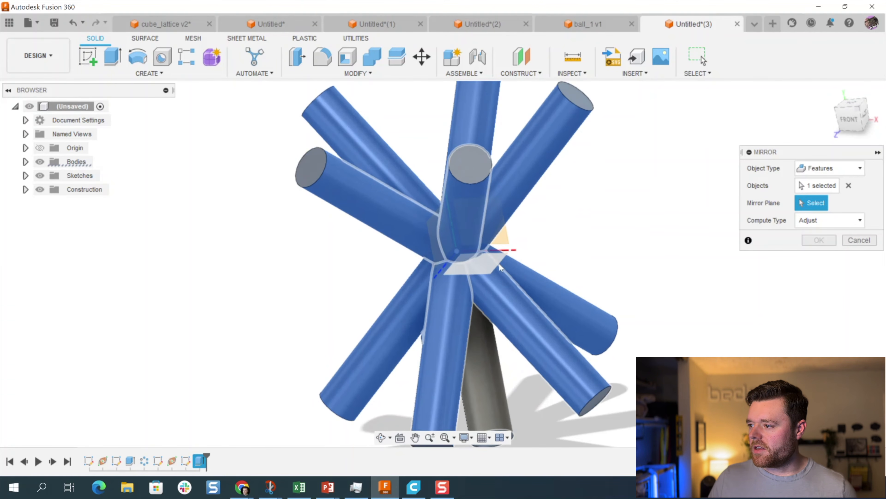
{"action": "left_click", "coordinate": [499, 263]}
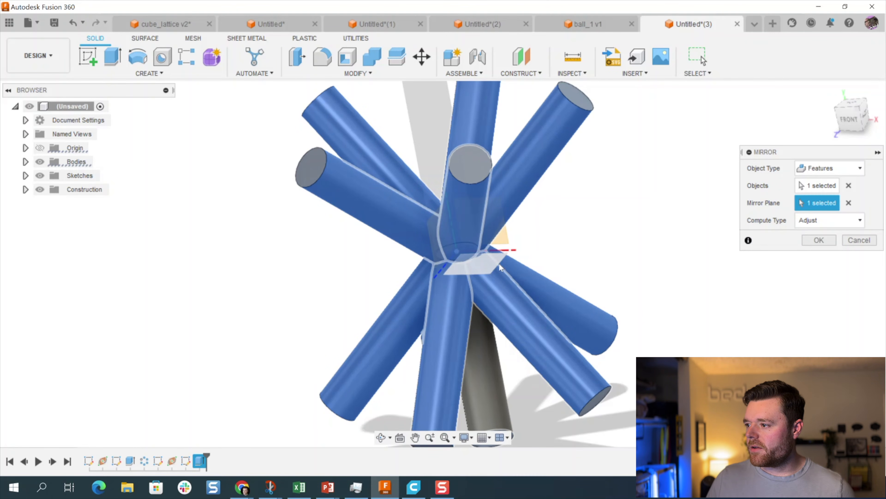
{"action": "left_click", "coordinate": [819, 239]}
{"action": "middle_click_drag", "start_coordinate": [564, 344], "coordinate": [455, 247], "text": "shift"}
{"action": "middle_click_drag", "start_coordinate": [443, 211], "coordinate": [444, 188], "text": "shift"}
{"action": "left_click", "coordinate": [488, 354]}
{"action": "left_click", "coordinate": [240, 220]}
{"action": "left_click", "coordinate": [165, 72]}
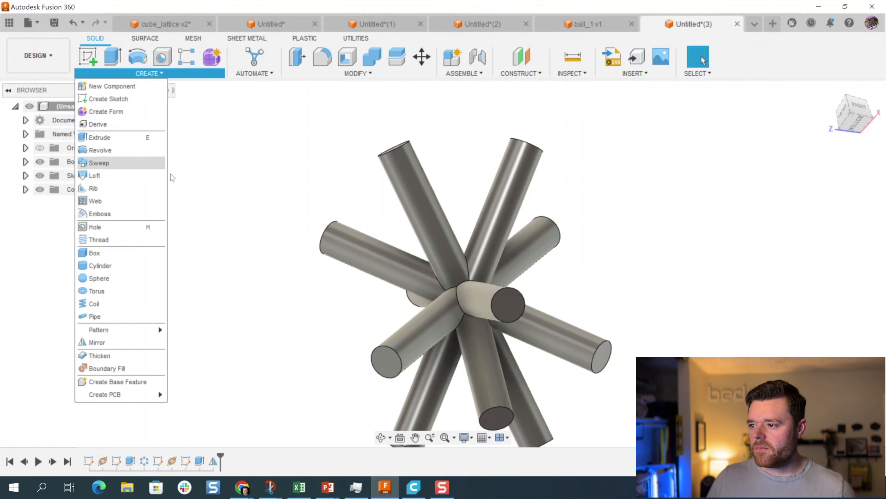
{"action": "left_click", "coordinate": [380, 151]}
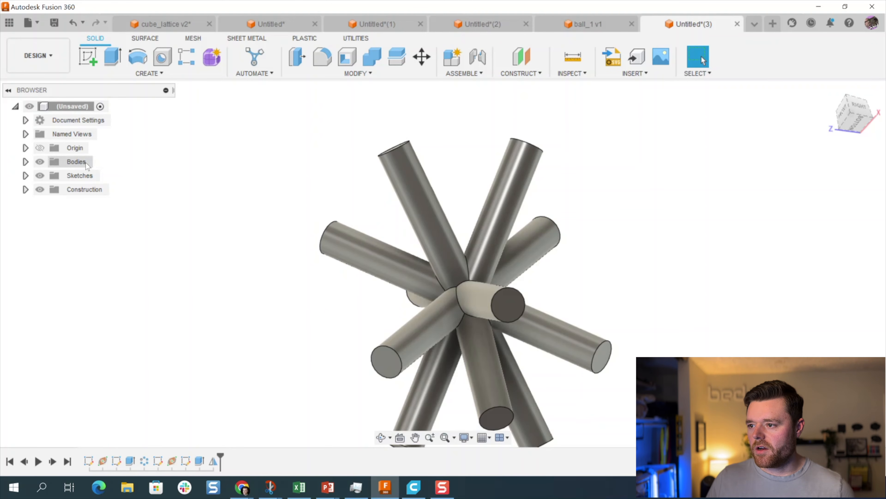
Step: Edit the central rod's extrusion to run in two directions, with 7 mm on the second side
{"action": "left_click", "coordinate": [25, 161]}
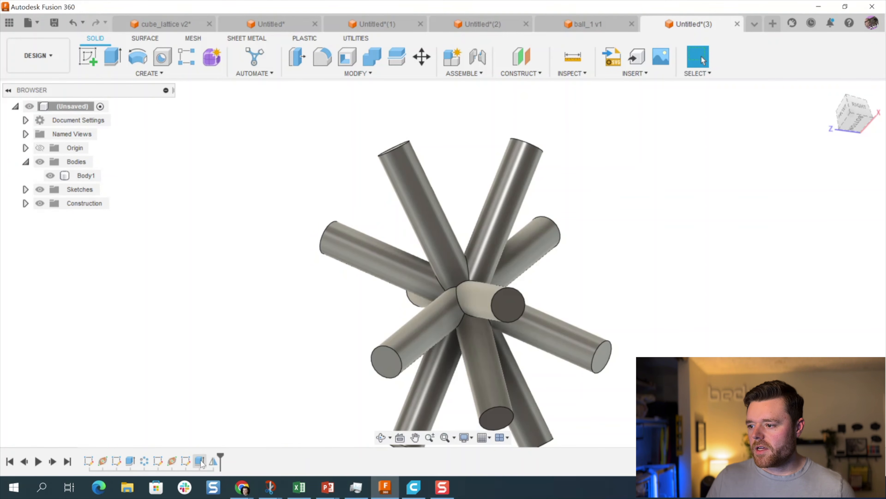
{"action": "left_click", "coordinate": [200, 462]}
{"action": "right_click", "coordinate": [200, 461]}
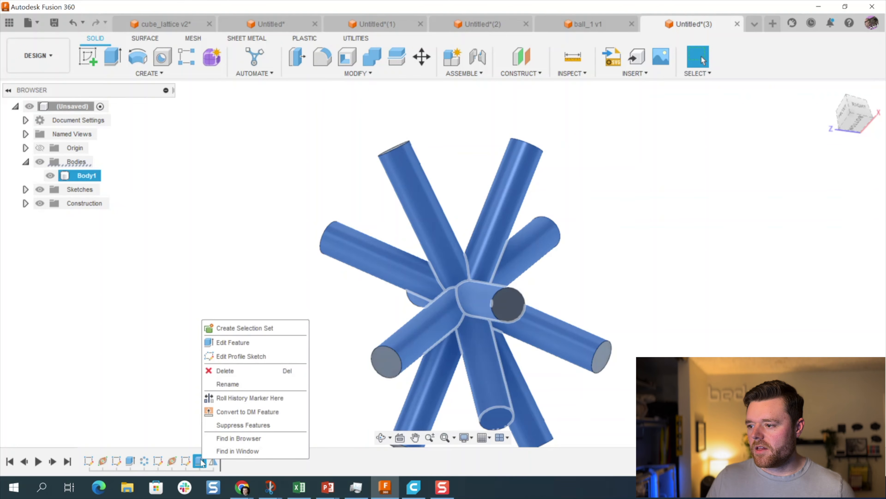
{"action": "left_click", "coordinate": [237, 341]}
{"action": "middle_click_drag", "start_coordinate": [380, 311], "coordinate": [559, 269], "text": "shift"}
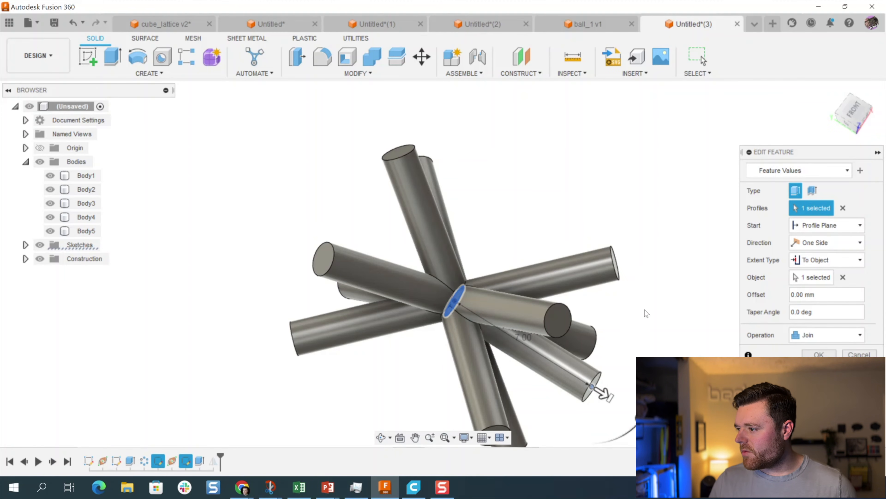
{"action": "left_click", "coordinate": [831, 244]}
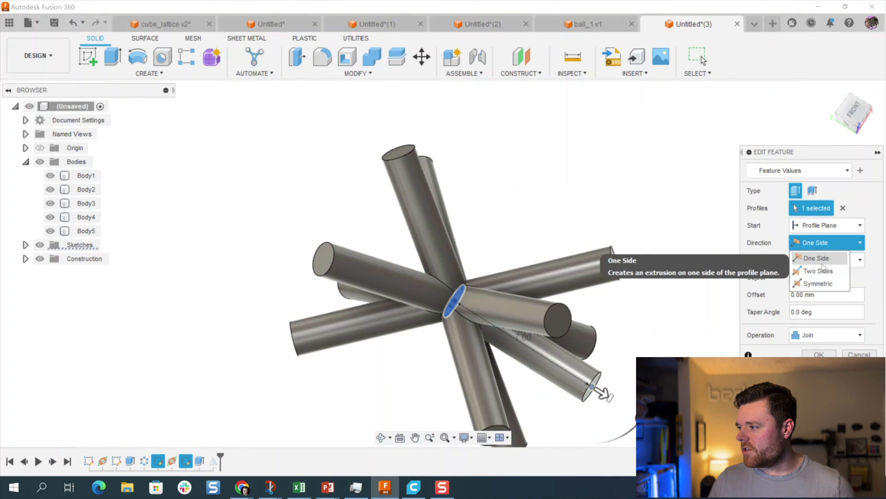
{"action": "left_click", "coordinate": [822, 270]}
{"action": "type", "text": "7"}
{"action": "key", "text": "Return"}
{"action": "mouse_move", "coordinate": [703, 116]}
{"action": "middle_mouse_down", "text": "shift"}
{"action": "mouse_move", "coordinate": [400, 336]}
{"action": "mouse_move", "coordinate": [383, 326]}
{"action": "mouse_move", "coordinate": [397, 298]}
{"action": "mouse_move", "coordinate": [386, 316]}
{"action": "middle_mouse_up", "text": "shift"}
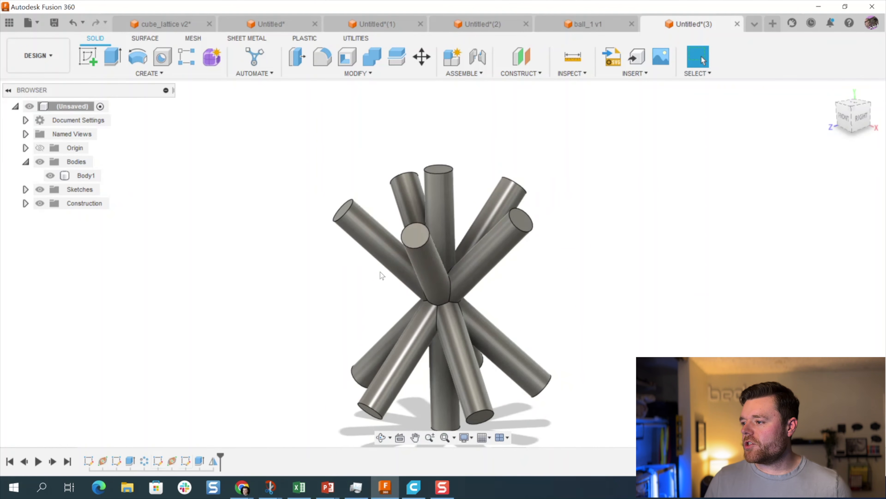
Step: Start a sketch on the front origin plane and draw a horizontal line about 6.6 mm long outward from the rods' crossing point
{"action": "left_click", "coordinate": [88, 56]}
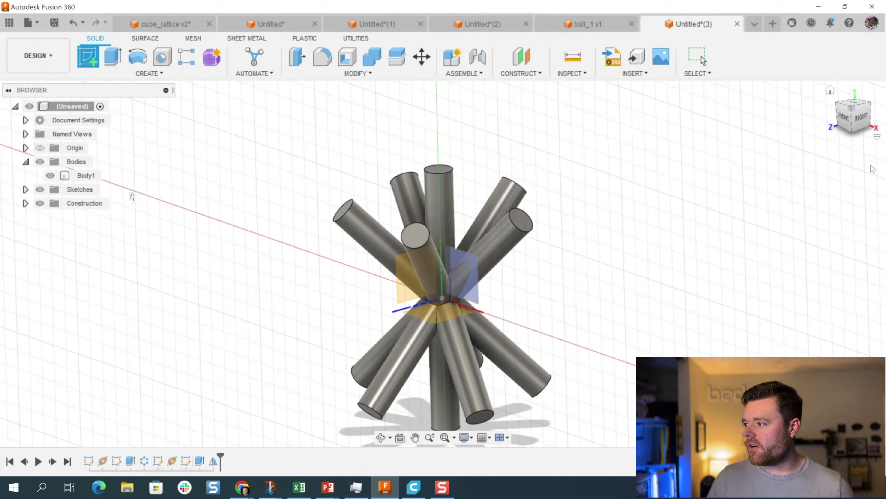
{"action": "left_click", "coordinate": [845, 118]}
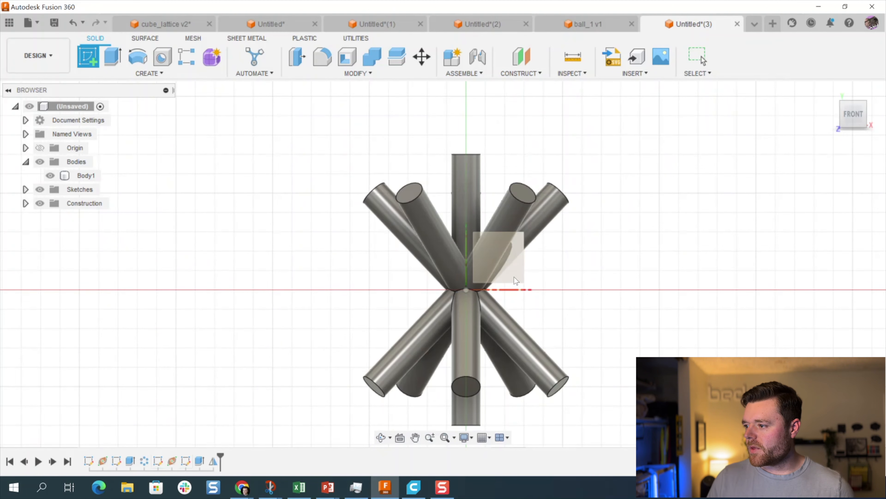
{"action": "left_click", "coordinate": [515, 277]}
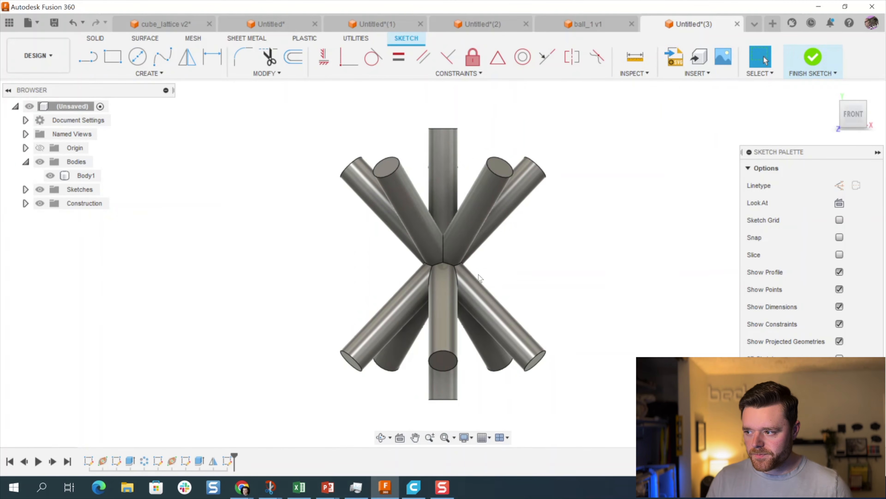
{"action": "key", "text": "l"}
{"action": "left_click", "coordinate": [463, 268]}
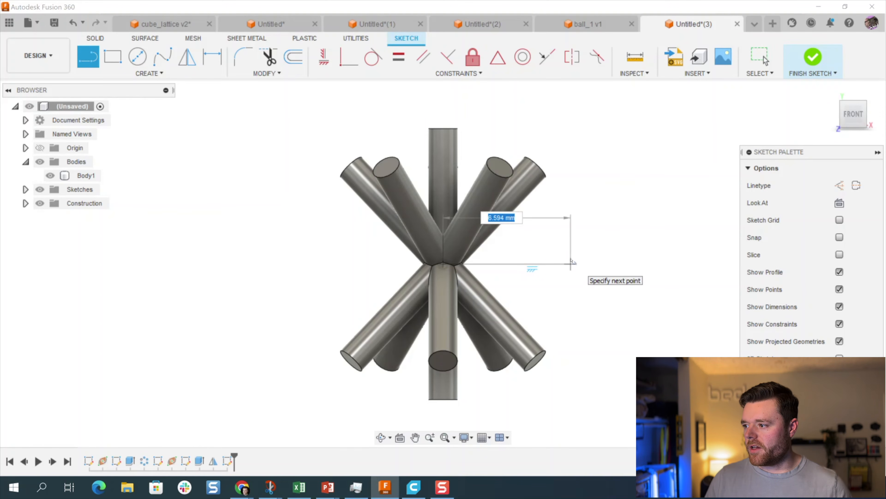
{"action": "left_click", "coordinate": [571, 263]}
{"action": "key", "text": "Escape"}
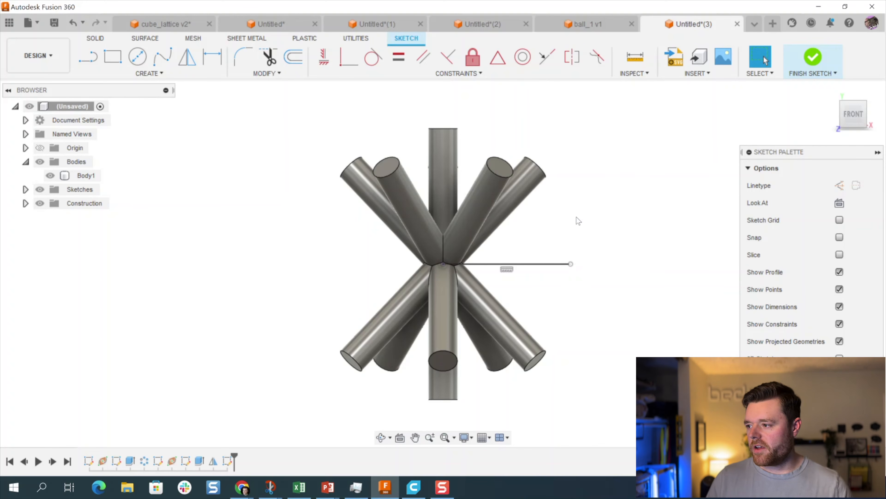
Step: Dimension the horizontal line's length at 7 mm and finish the sketch
{"action": "key", "text": "d"}
{"action": "left_click", "coordinate": [544, 264]}
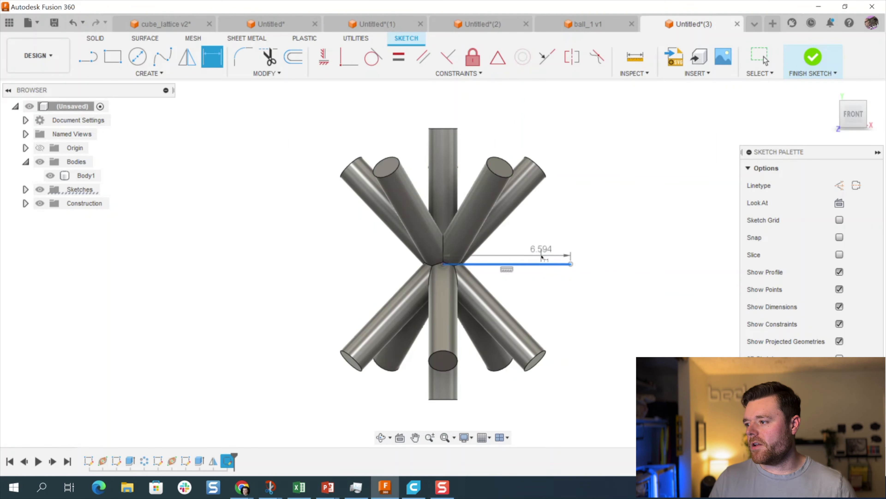
{"action": "left_click", "coordinate": [560, 240]}
{"action": "key", "text": "Return"}
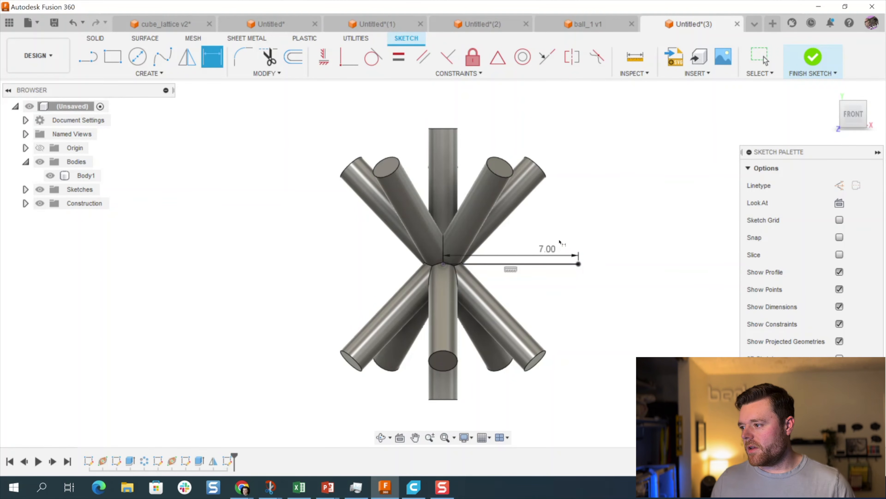
{"action": "key", "text": "Escape"}
{"action": "left_click", "coordinate": [852, 381]}
Step: Create a Plane Along Path on the horizontal line, located at its outer end point
{"action": "middle_click_drag", "start_coordinate": [469, 213], "coordinate": [454, 250], "text": "shift"}
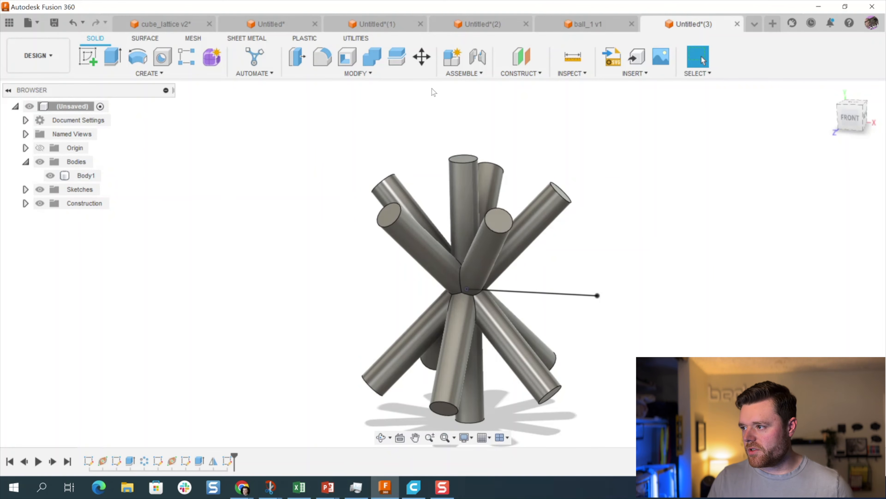
{"action": "left_click", "coordinate": [520, 74]}
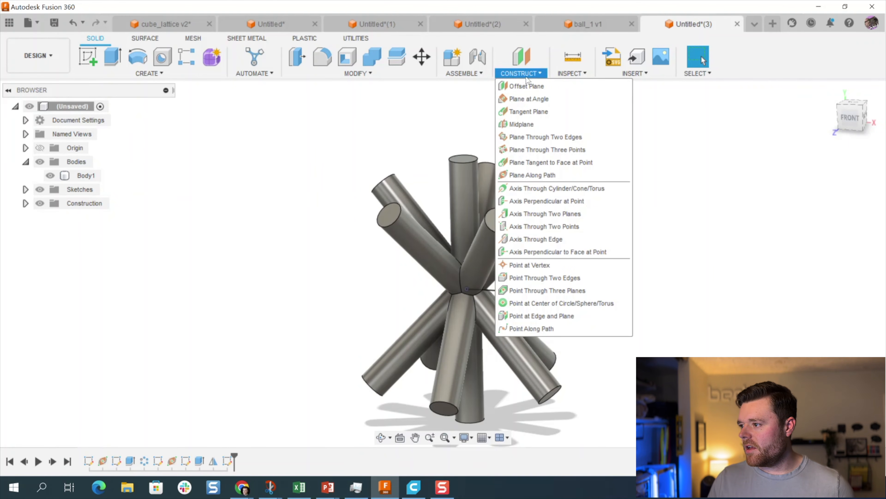
{"action": "left_click", "coordinate": [541, 173]}
{"action": "left_click", "coordinate": [579, 295]}
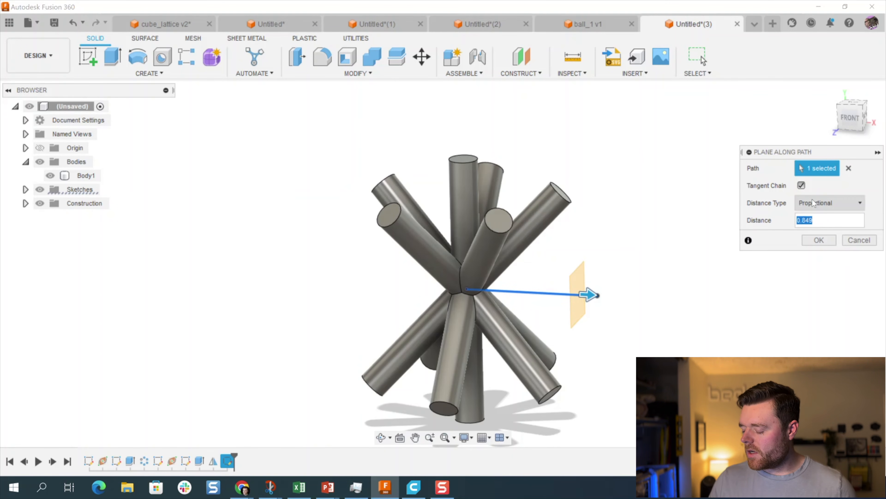
{"action": "key", "text": "Return"}
Step: Start a sketch on the new plane and draw a center-diameter circle centred on the horizontal line's end point
{"action": "left_click", "coordinate": [466, 320]}
{"action": "middle_click_drag", "start_coordinate": [466, 320], "coordinate": [441, 314], "text": "shift"}
{"action": "scroll", "coordinate": [600, 301], "scroll_direction": "up", "scroll_amount": 3}
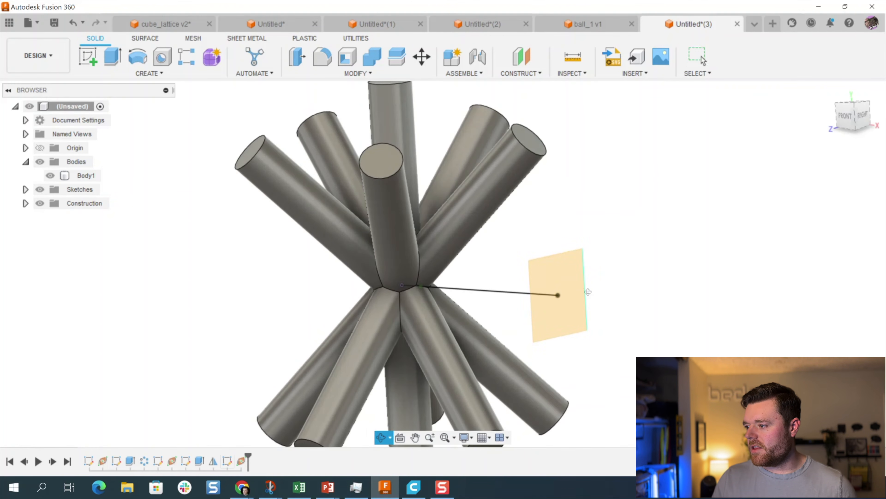
{"action": "left_click", "coordinate": [564, 276]}
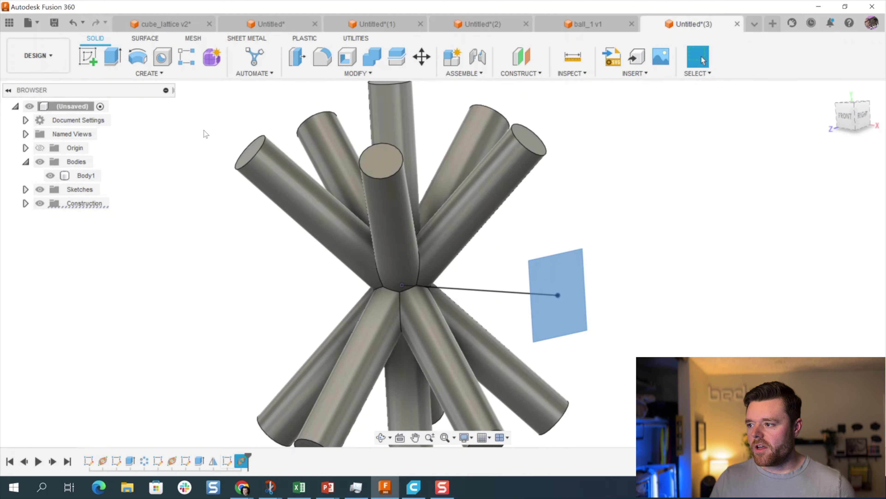
{"action": "left_click", "coordinate": [90, 56]}
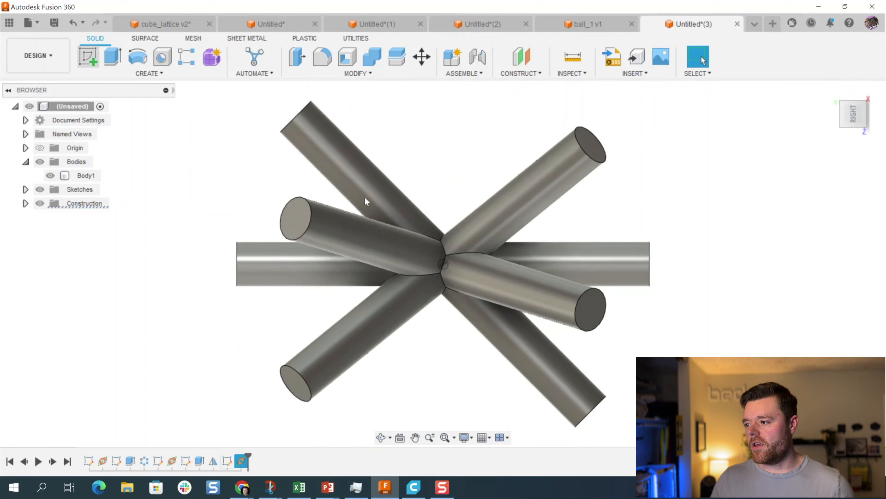
{"action": "key", "text": "c"}
{"action": "left_click", "coordinate": [450, 262]}
{"action": "left_click", "coordinate": [459, 255]}
Step: Dimension the new circle's diameter at 1.5 mm and finish the sketch
{"action": "key", "text": "Escape"}
{"action": "key", "text": "d"}
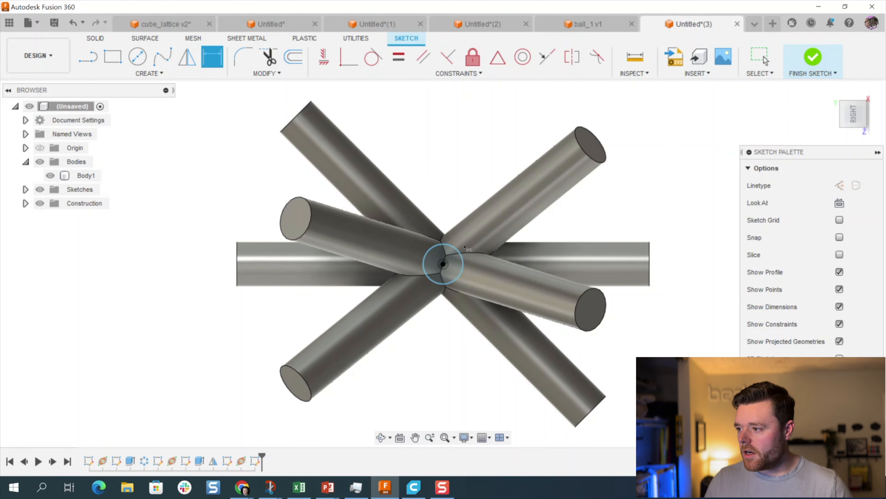
{"action": "left_click", "coordinate": [461, 254]}
{"action": "left_click", "coordinate": [488, 243]}
{"action": "type", "text": "1.5"}
{"action": "key", "text": "Return"}
{"action": "key", "text": "Escape"}
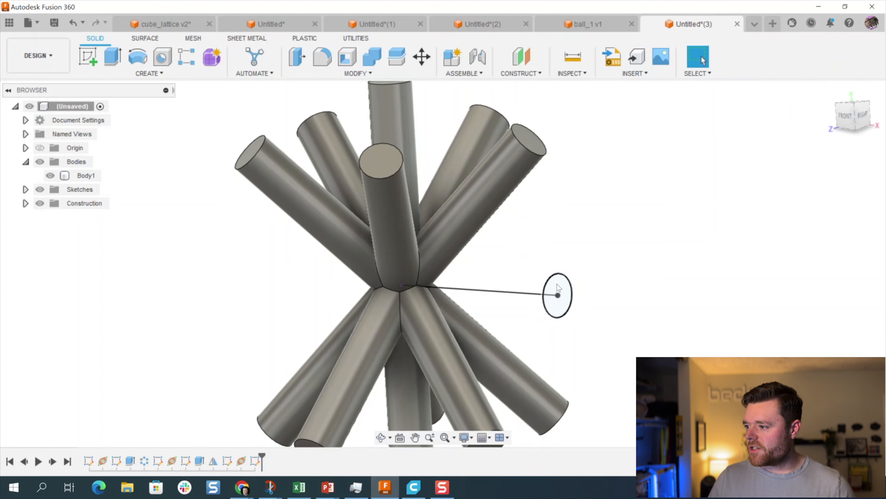
Step: Extrude the circle at the horizontal line's end by -7 mm toward the crossing point with the Join operation
{"action": "left_click", "coordinate": [558, 285]}
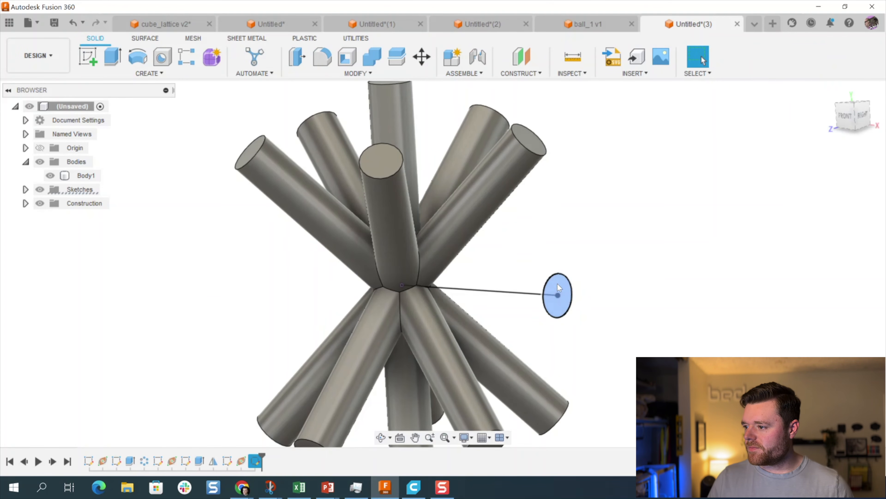
{"action": "left_click", "coordinate": [117, 62]}
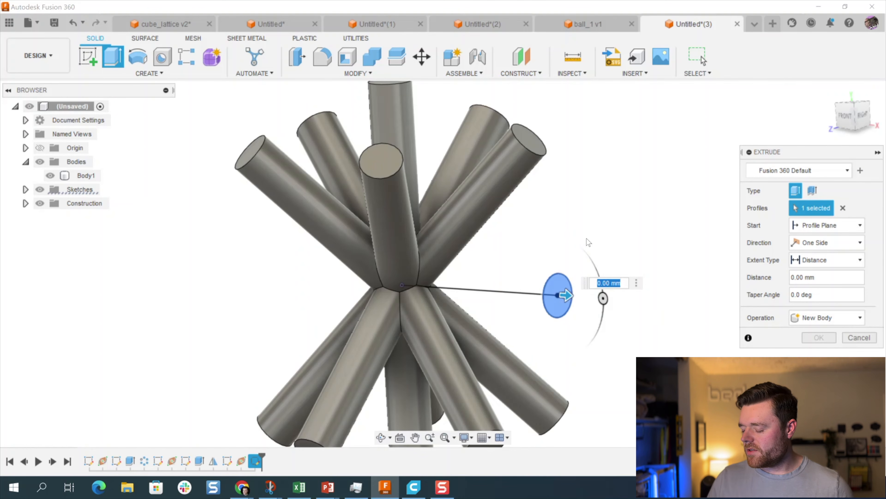
{"action": "type", "text": "-7"}
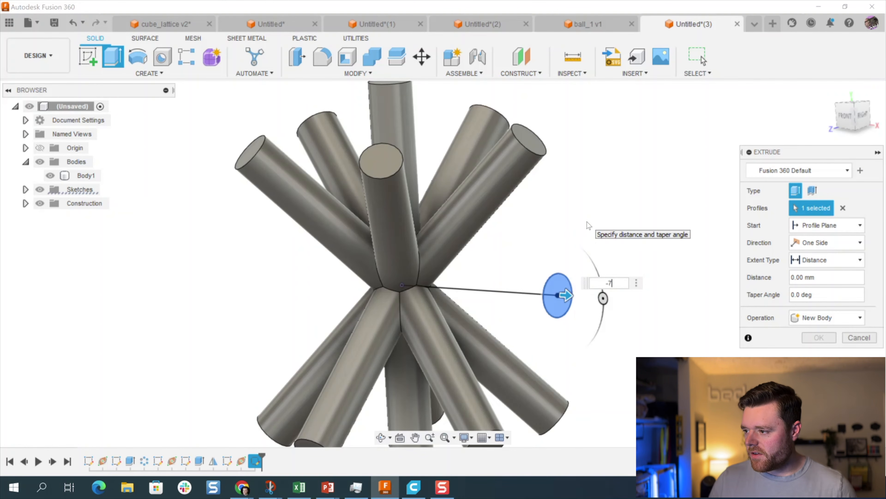
{"action": "left_click", "coordinate": [814, 319]}
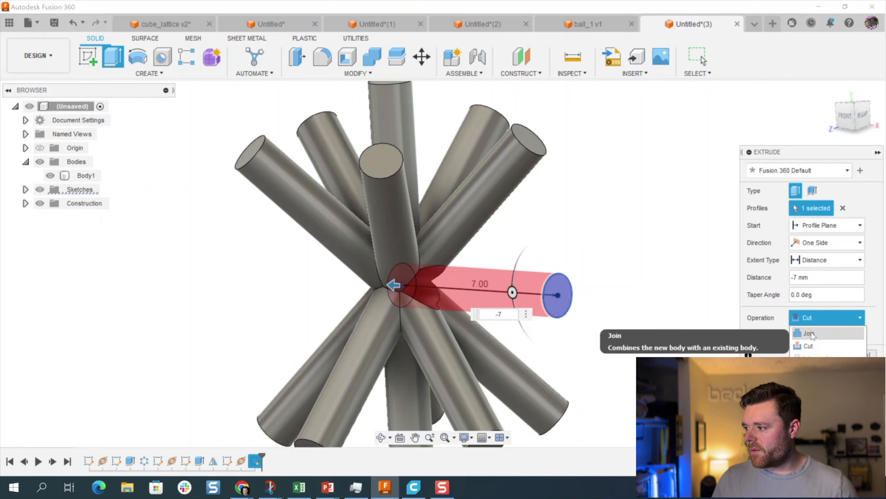
{"action": "left_click", "coordinate": [812, 334]}
{"action": "left_click", "coordinate": [818, 337]}
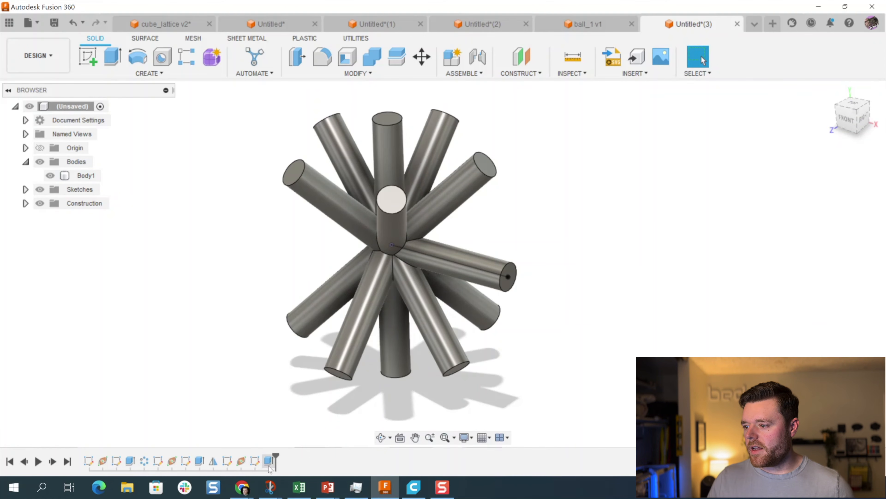
Step: Create a circular pattern of the horizontal rod's extrude feature around the vertical axis, with full distribution and a quantity of 4
{"action": "middle_click_drag", "start_coordinate": [232, 260], "coordinate": [253, 273], "text": "shift"}
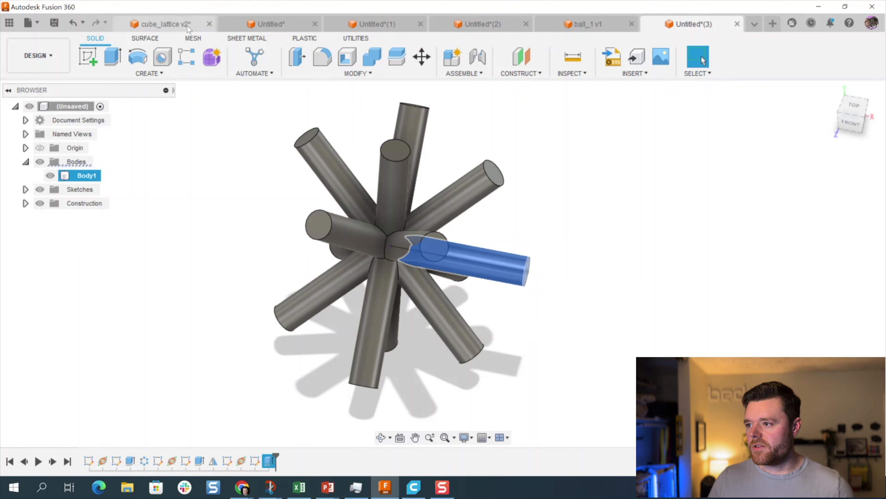
{"action": "left_click", "coordinate": [149, 74]}
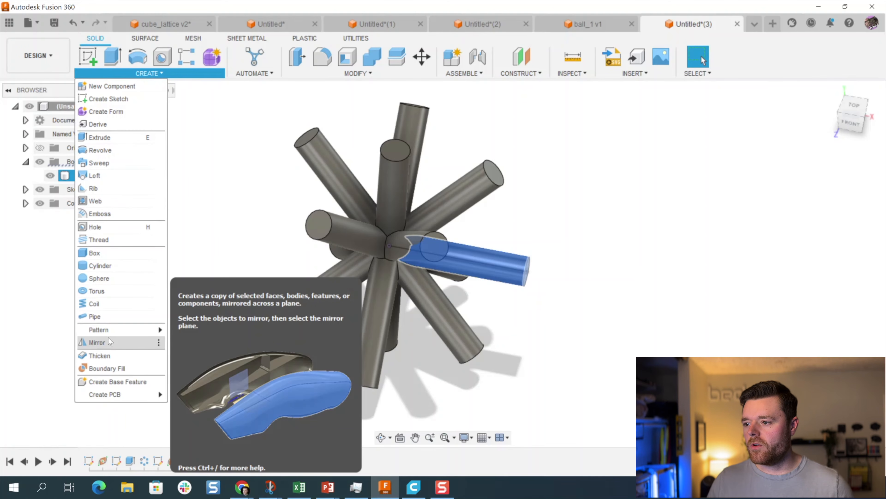
{"action": "mouse_move", "coordinate": [102, 329]}
{"action": "left_click", "coordinate": [193, 345]}
{"action": "left_click", "coordinate": [813, 220]}
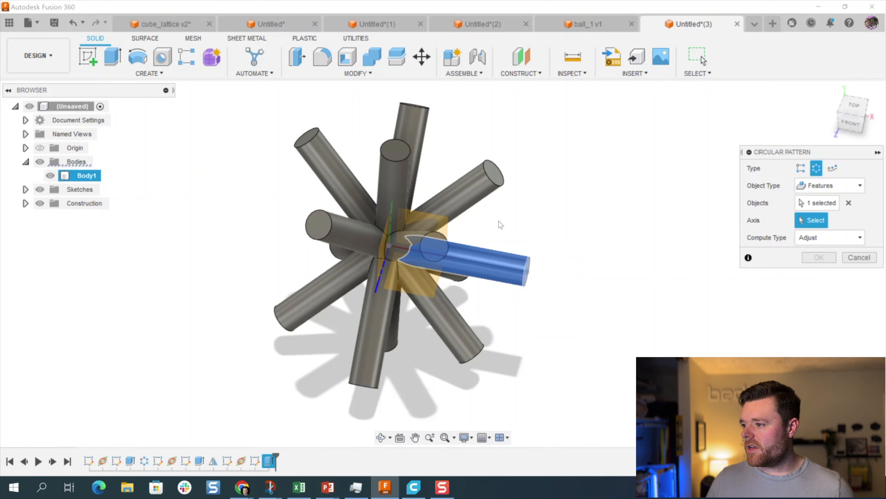
{"action": "scroll", "coordinate": [385, 242], "scroll_direction": "down", "scroll_amount": 3}
{"action": "middle_click_drag", "start_coordinate": [388, 241], "coordinate": [448, 267], "text": "shift"}
{"action": "scroll", "coordinate": [386, 208], "scroll_direction": "down", "scroll_amount": 4}
{"action": "left_click", "coordinate": [385, 198]}
{"action": "scroll", "coordinate": [394, 210], "scroll_direction": "up", "scroll_amount": 6}
{"action": "left_click", "coordinate": [808, 268]}
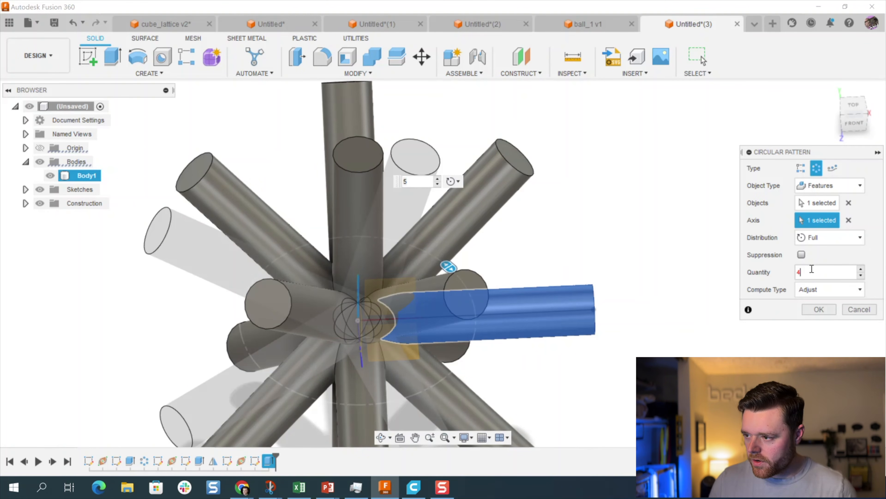
{"action": "middle_click_drag", "start_coordinate": [378, 243], "coordinate": [188, 269], "text": "shift"}
{"action": "left_click", "coordinate": [813, 314]}
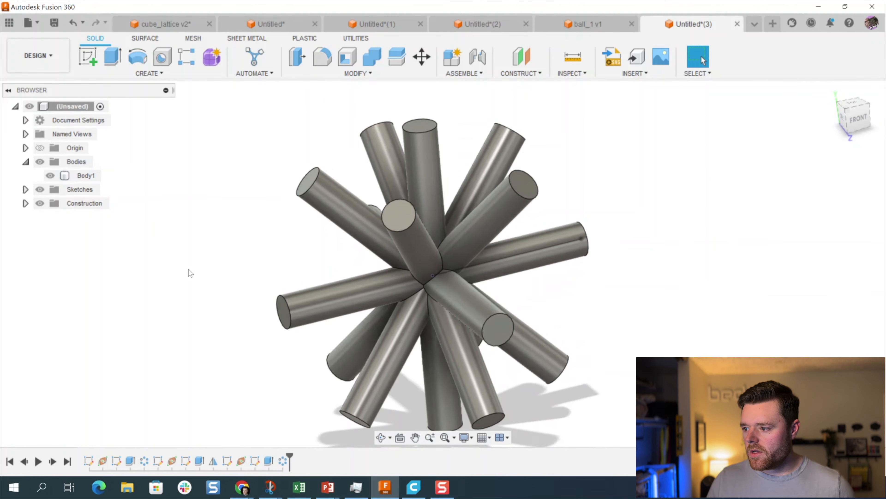
Step: Save the rod unit design as cell_structure_3 in the VOLUMETRIC_LATTICE folder
{"action": "middle_click_drag", "start_coordinate": [630, 217], "coordinate": [611, 199], "text": "shift"}
{"action": "scroll", "coordinate": [523, 243], "scroll_direction": "down", "scroll_amount": 2}
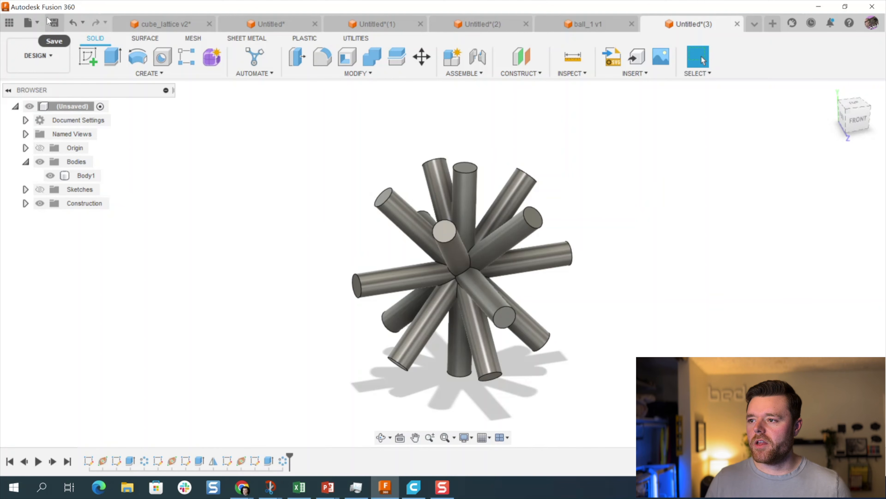
{"action": "left_click", "coordinate": [55, 24]}
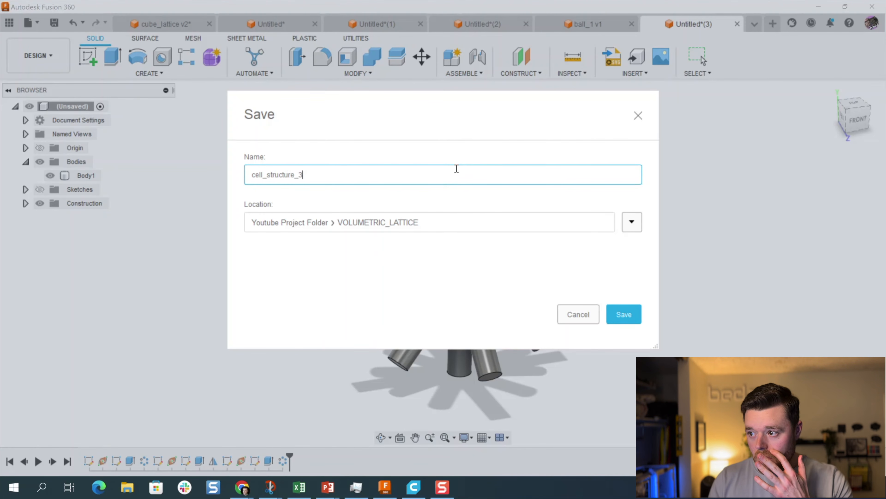
{"action": "key", "text": "Return"}
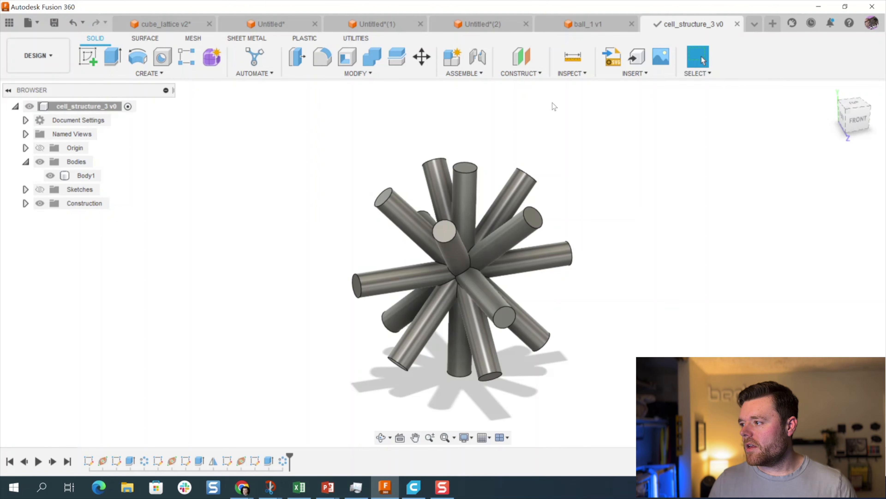
Step: Switch to the ball_1 design and insert cell_structure_3 from the VOLUMETRIC_LATTICE folder into it
{"action": "left_click", "coordinate": [597, 23]}
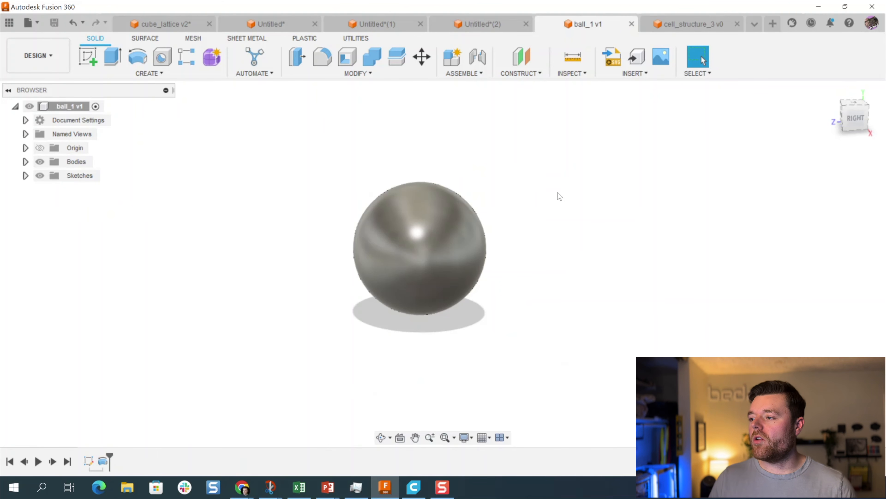
{"action": "scroll", "coordinate": [325, 196], "scroll_direction": "up", "scroll_amount": 2}
{"action": "left_click", "coordinate": [9, 22]}
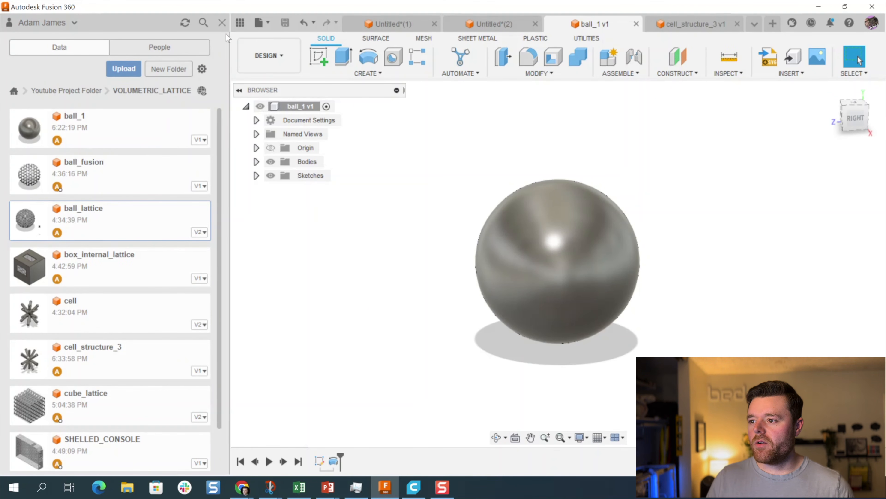
{"action": "scroll", "coordinate": [141, 289], "scroll_direction": "down", "scroll_amount": 1}
{"action": "left_click", "coordinate": [100, 311]}
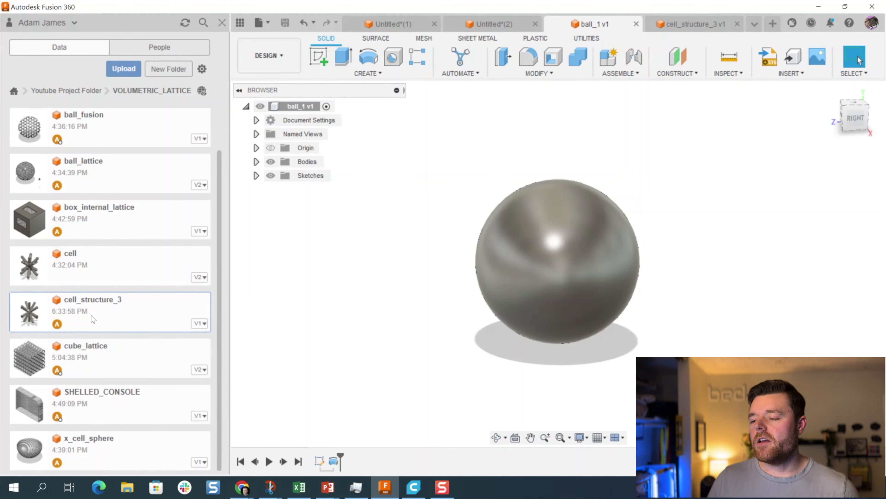
{"action": "right_click", "coordinate": [91, 316]}
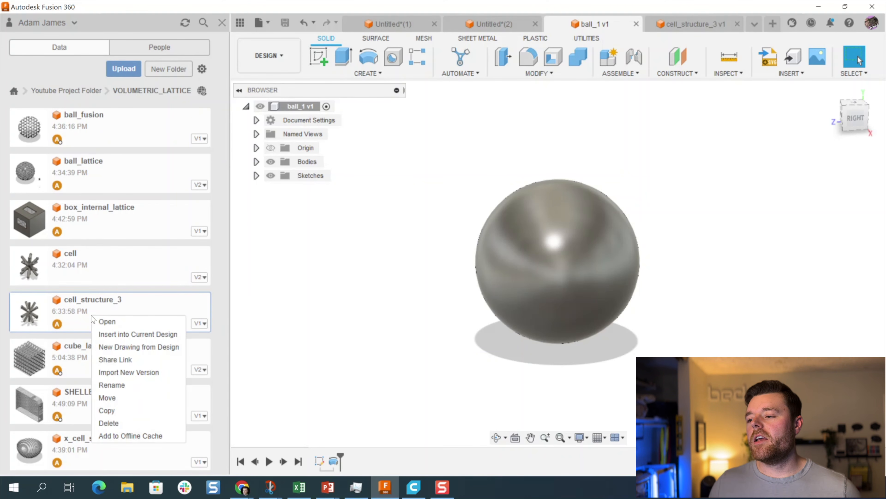
{"action": "left_click", "coordinate": [116, 337]}
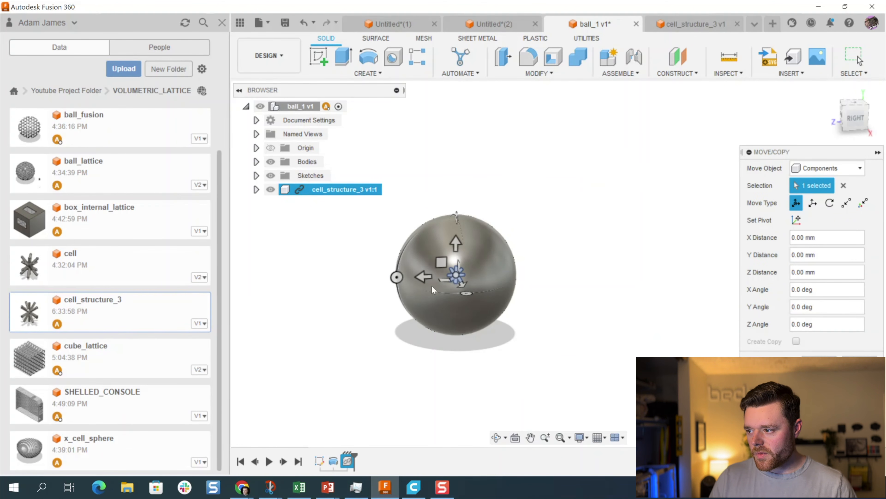
Step: Move the inserted cell_structure_3 component 110 mm along X, clear of the ball, and close the project file browser
{"action": "middle_click_drag", "start_coordinate": [438, 303], "coordinate": [489, 311], "text": "shift"}
{"action": "scroll", "coordinate": [482, 292], "scroll_direction": "up", "scroll_amount": 1}
{"action": "left_click", "coordinate": [482, 292]}
{"action": "left_click_drag", "start_coordinate": [482, 293], "coordinate": [594, 345]}
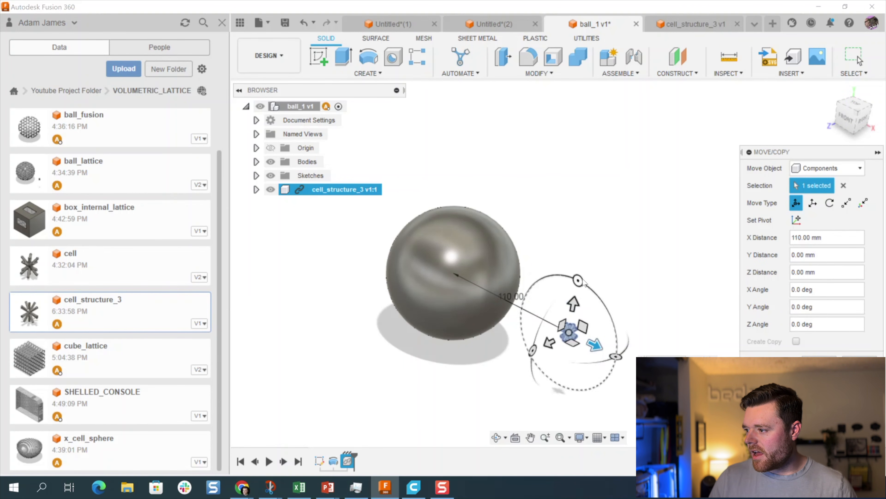
{"action": "middle_click_drag", "start_coordinate": [468, 248], "coordinate": [478, 227], "text": "shift"}
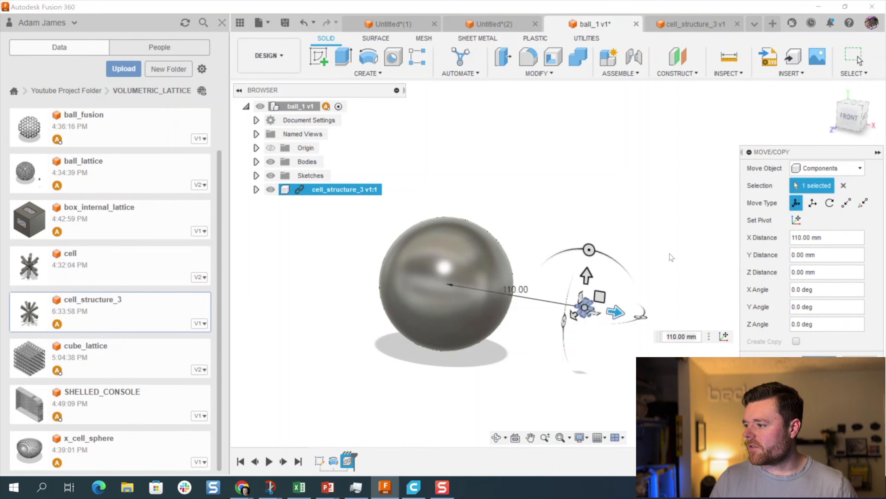
{"action": "key", "text": "Return"}
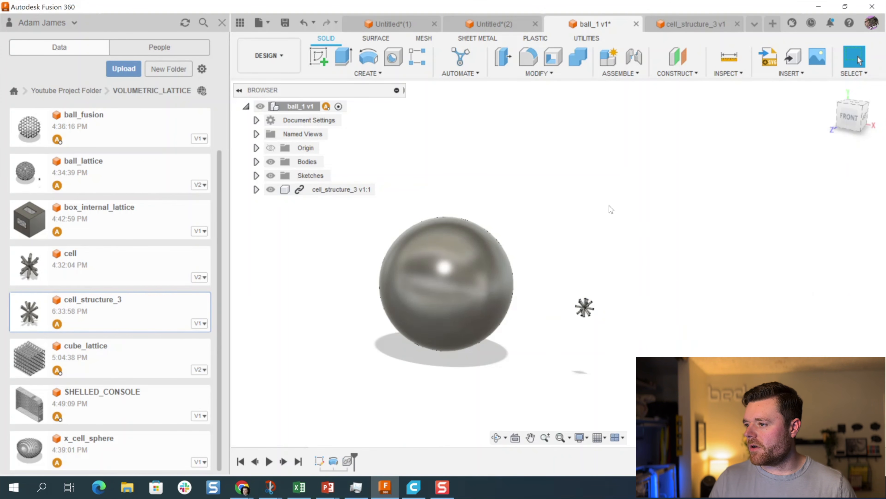
{"action": "left_click", "coordinate": [221, 22]}
Step: Start a Volumetric Lattice on the ball body and set its cell shape to Custom
{"action": "middle_click_drag", "start_coordinate": [447, 280], "coordinate": [439, 242], "text": "shift"}
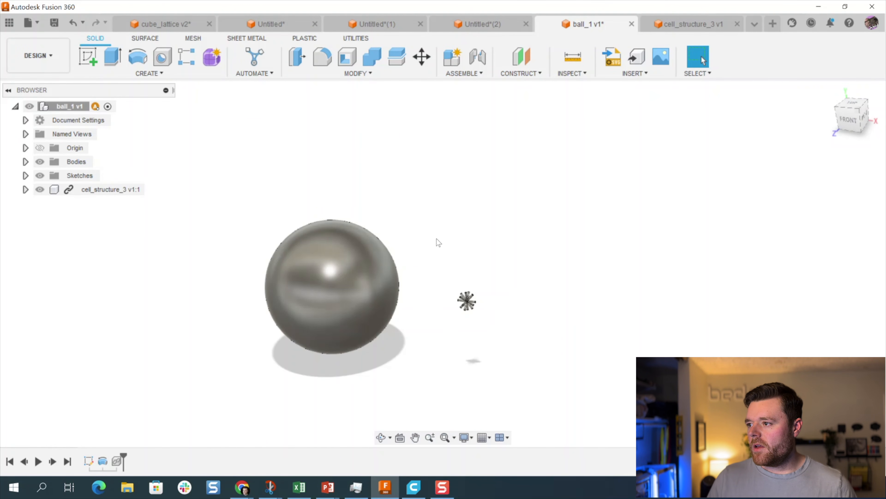
{"action": "scroll", "coordinate": [297, 260], "scroll_direction": "up", "scroll_amount": 2}
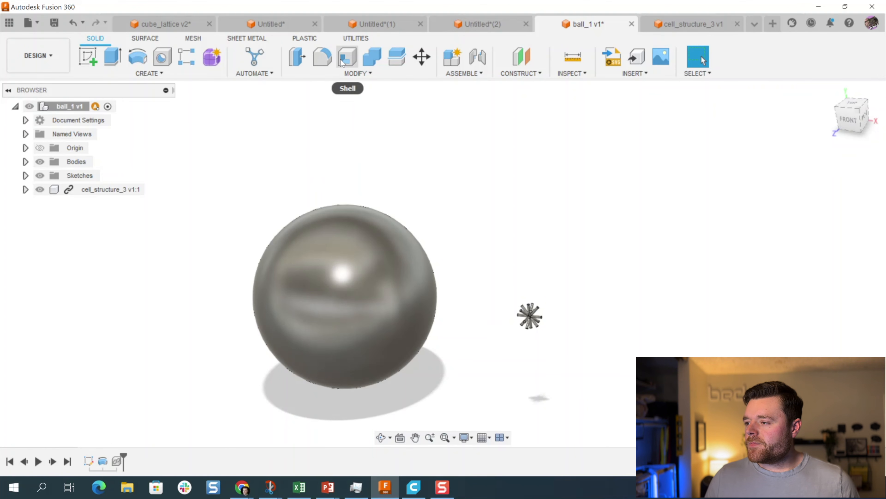
{"action": "left_click", "coordinate": [368, 73]}
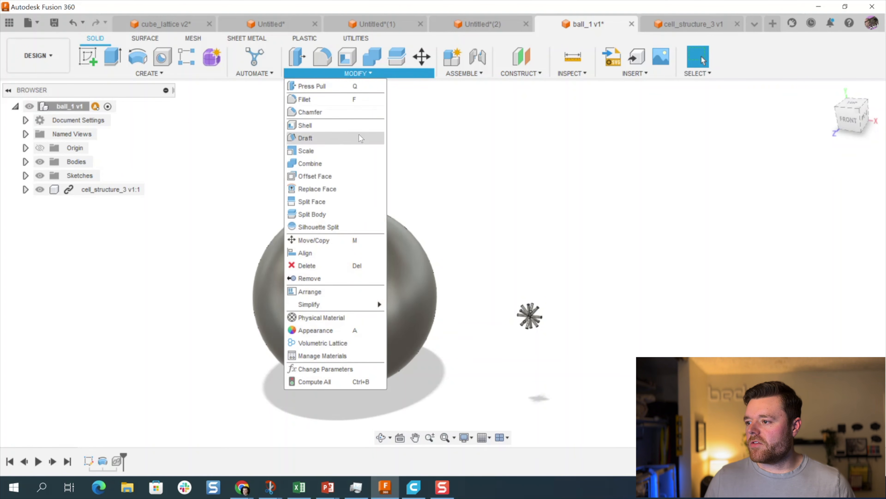
{"action": "left_click", "coordinate": [346, 342]}
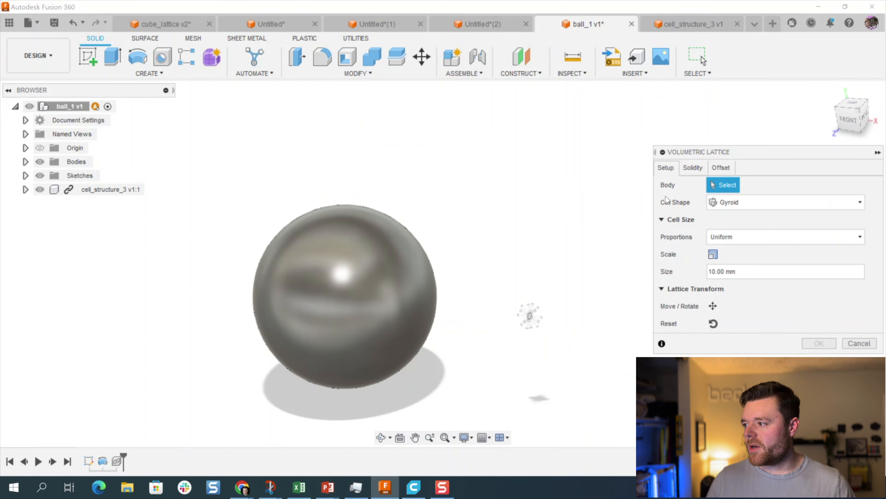
{"action": "left_click", "coordinate": [331, 257]}
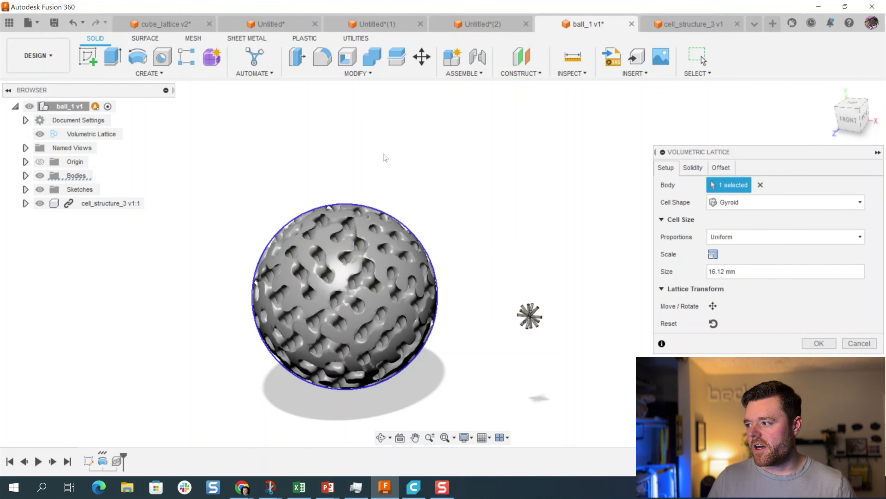
{"action": "left_click", "coordinate": [782, 201]}
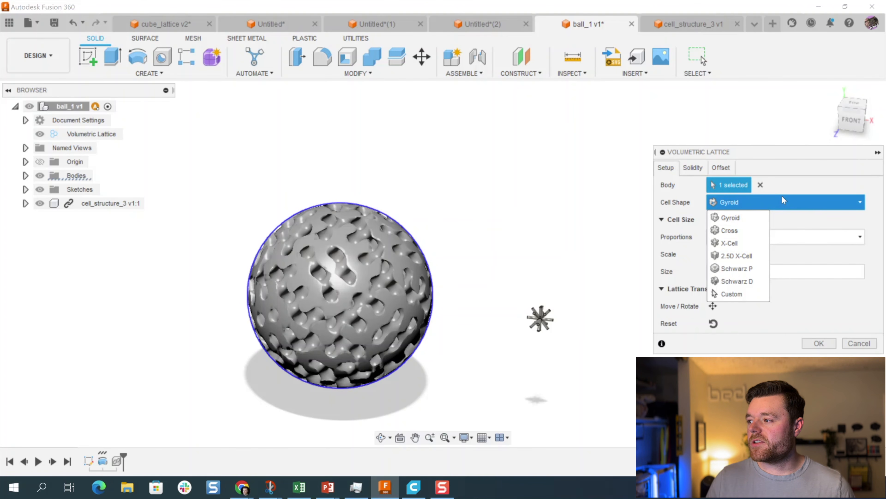
{"action": "left_click", "coordinate": [733, 294]}
Step: Assign Body1 of the cell_structure_3 component as the lattice's custom cell geometry
{"action": "scroll", "coordinate": [548, 315], "scroll_direction": "up", "scroll_amount": 5}
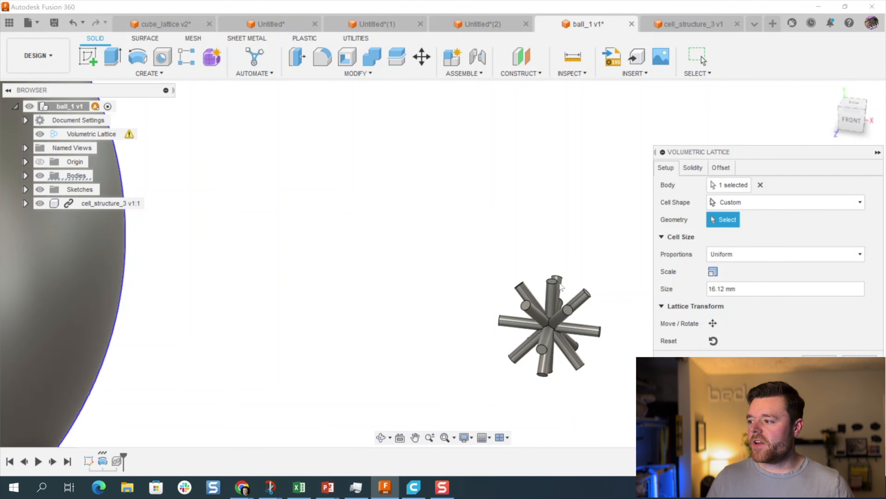
{"action": "scroll", "coordinate": [560, 287], "scroll_direction": "down", "scroll_amount": 2}
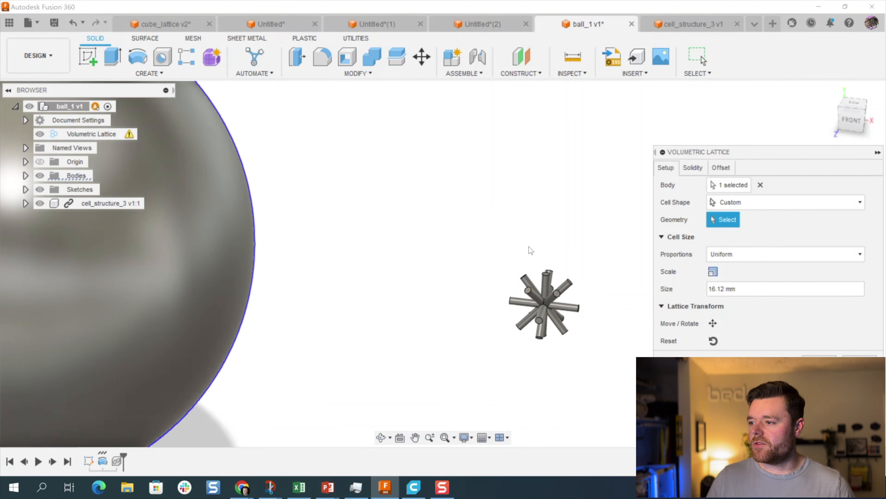
{"action": "left_click", "coordinate": [25, 204]}
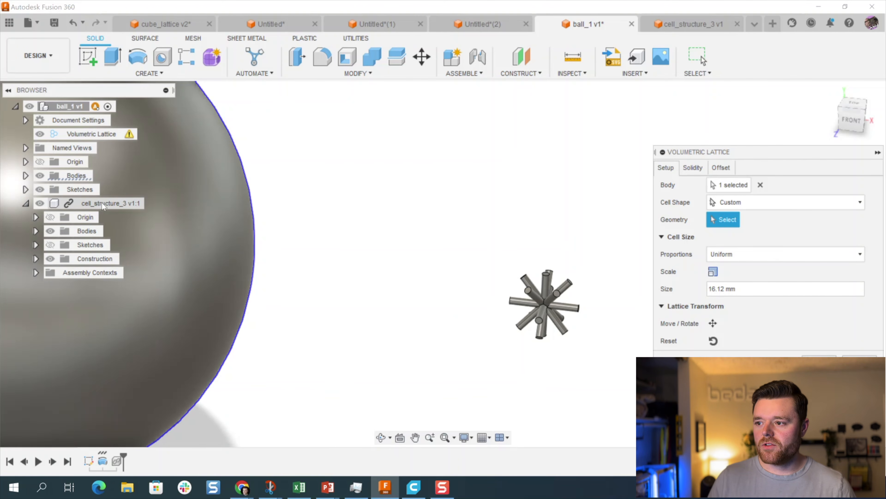
{"action": "left_click", "coordinate": [36, 231]}
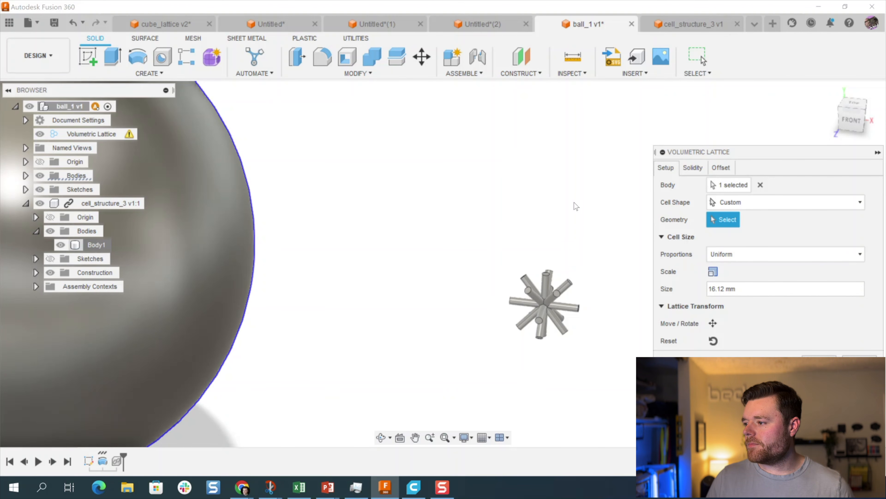
{"action": "left_click", "coordinate": [568, 281]}
{"action": "scroll", "coordinate": [584, 306], "scroll_direction": "down", "scroll_amount": 3}
{"action": "middle_click_drag", "start_coordinate": [534, 296], "coordinate": [514, 296], "text": "shift"}
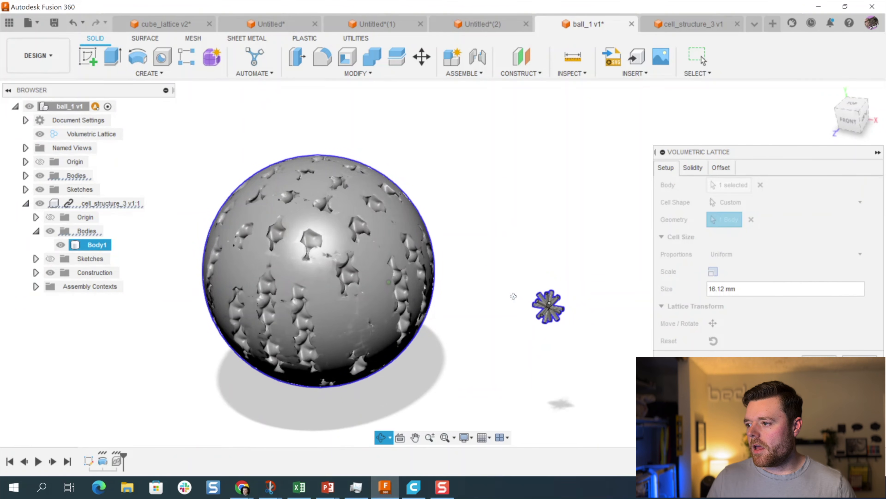
{"action": "scroll", "coordinate": [269, 223], "scroll_direction": "up", "scroll_amount": 2}
{"action": "middle_click_drag", "start_coordinate": [568, 180], "coordinate": [569, 172], "text": "shift"}
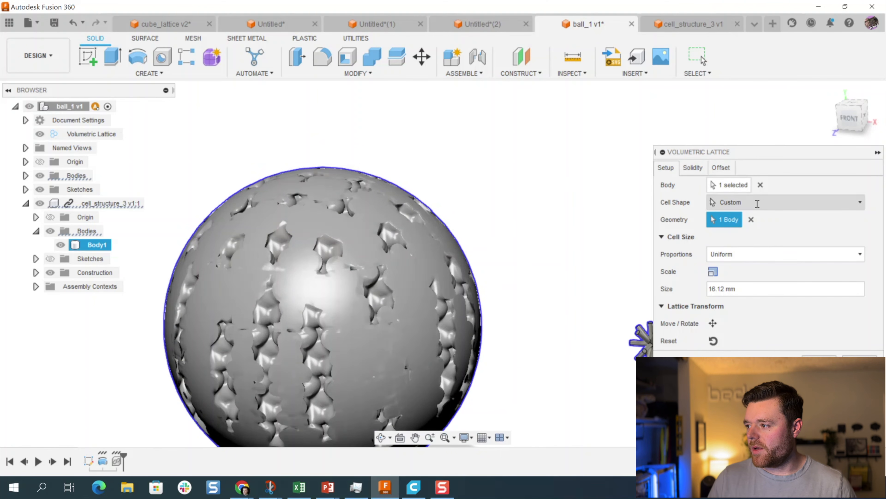
Step: Set the lattice's uniform solidity to 0.22 and apply the volumetric lattice to the ball
{"action": "left_click", "coordinate": [694, 168]}
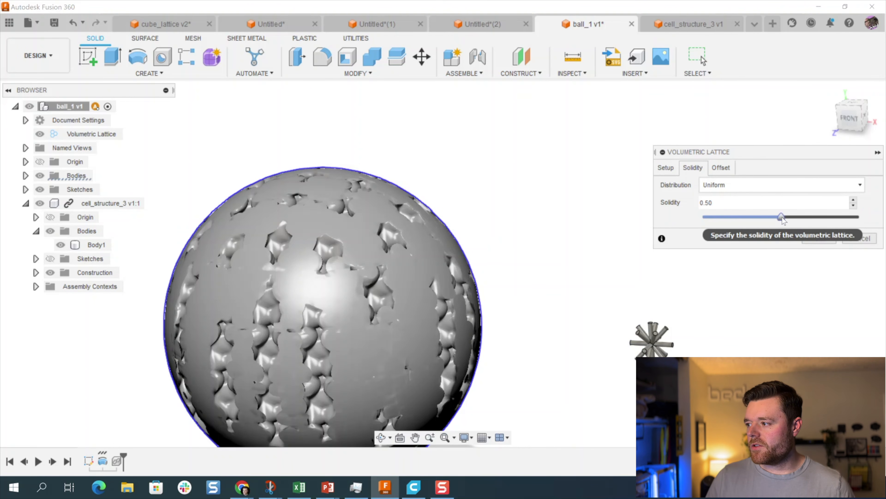
{"action": "left_click_drag", "start_coordinate": [782, 217], "coordinate": [730, 216]}
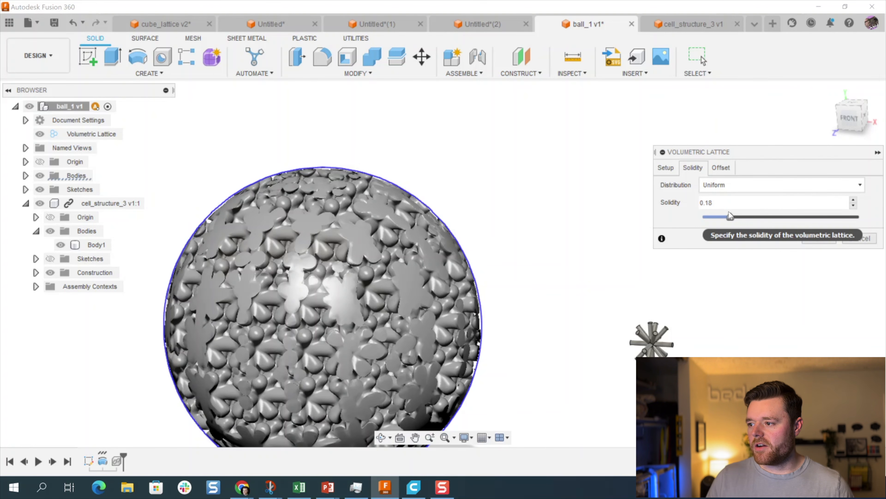
{"action": "scroll", "coordinate": [511, 210], "scroll_direction": "down", "scroll_amount": 2}
{"action": "middle_click_drag", "start_coordinate": [511, 210], "coordinate": [549, 205], "text": "shift"}
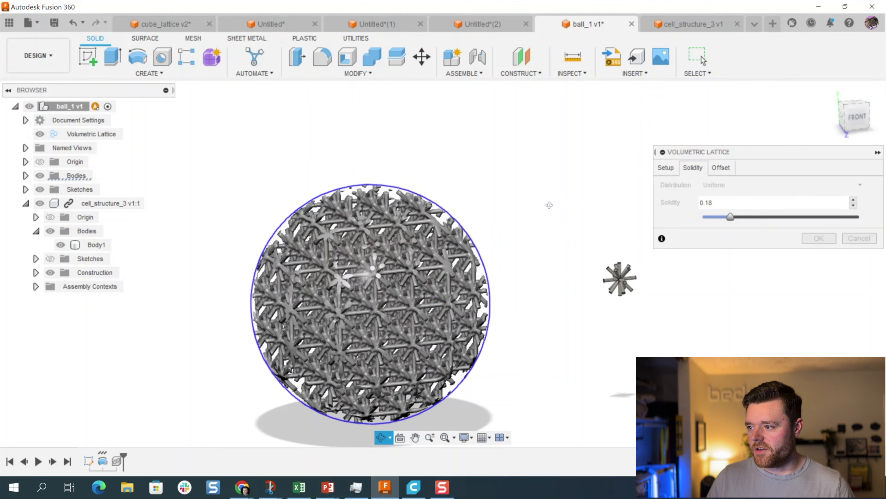
{"action": "scroll", "coordinate": [550, 205], "scroll_direction": "up", "scroll_amount": 2}
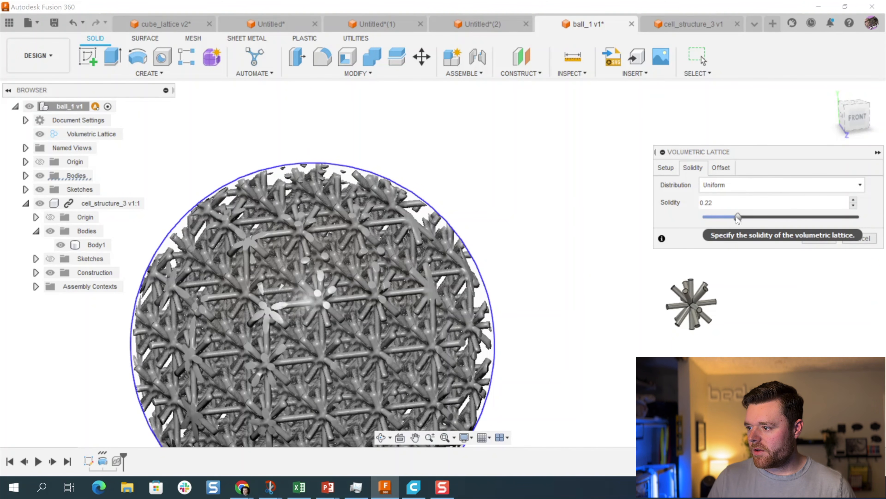
{"action": "scroll", "coordinate": [593, 199], "scroll_direction": "down", "scroll_amount": 2}
{"action": "middle_click_drag", "start_coordinate": [593, 200], "coordinate": [436, 237], "text": "shift"}
{"action": "scroll", "coordinate": [436, 235], "scroll_direction": "up", "scroll_amount": 4}
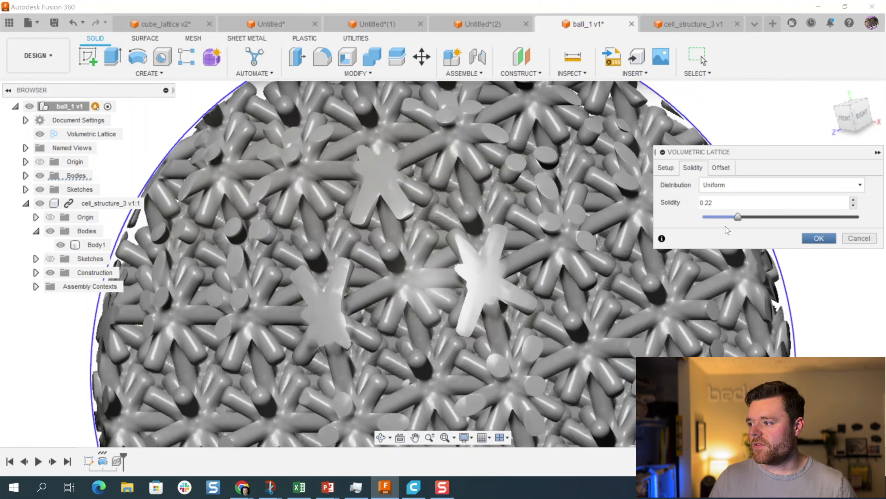
{"action": "key", "text": "Return"}
Step: Examine the ball's custom rod lattice up close and from several sides
{"action": "scroll", "coordinate": [457, 209], "scroll_direction": "down", "scroll_amount": 4}
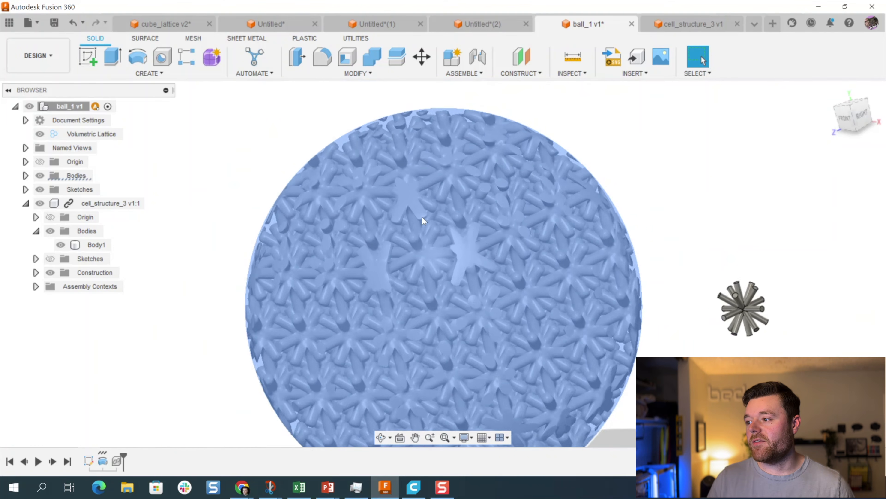
{"action": "left_click", "coordinate": [605, 154]}
{"action": "middle_click_drag", "start_coordinate": [566, 160], "coordinate": [551, 140], "text": "shift"}
{"action": "scroll", "coordinate": [426, 147], "scroll_direction": "up", "scroll_amount": 5}
{"action": "middle_click_drag", "start_coordinate": [426, 147], "coordinate": [489, 349], "text": "shift"}
{"action": "scroll", "coordinate": [401, 262], "scroll_direction": "down", "scroll_amount": 6}
{"action": "middle_click_drag", "start_coordinate": [401, 257], "coordinate": [402, 265], "text": "shift"}
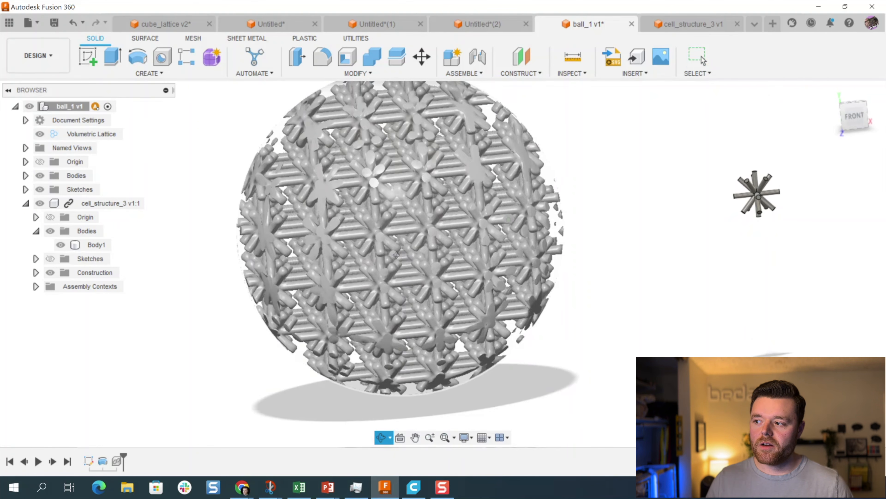